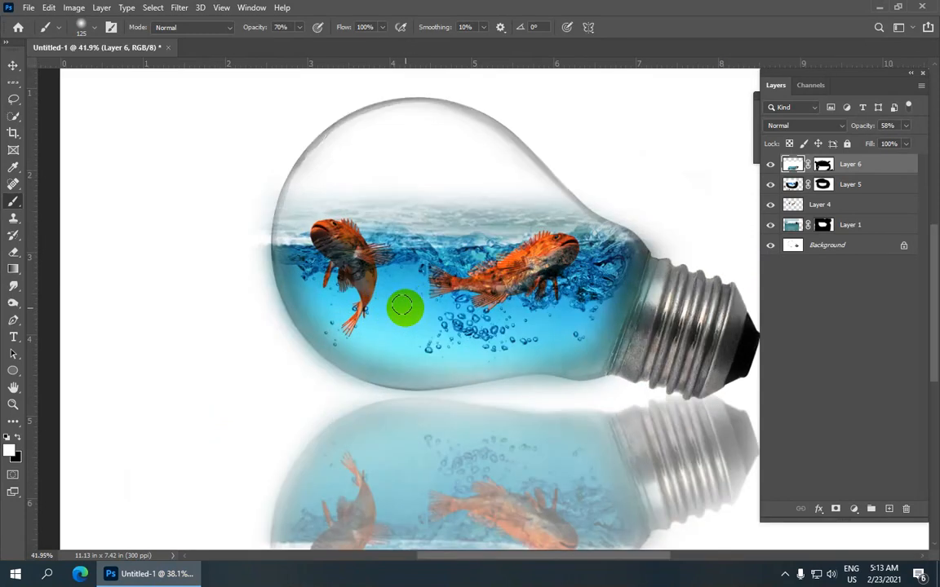
Step: Examine the finished composite of the fish and water inside the light bulb, including its reflection
{"action": "scroll", "coordinate": [419, 288], "scroll_direction": "down", "scroll_amount": 4}
{"action": "scroll", "coordinate": [420, 288], "scroll_direction": "down", "scroll_amount": 1}
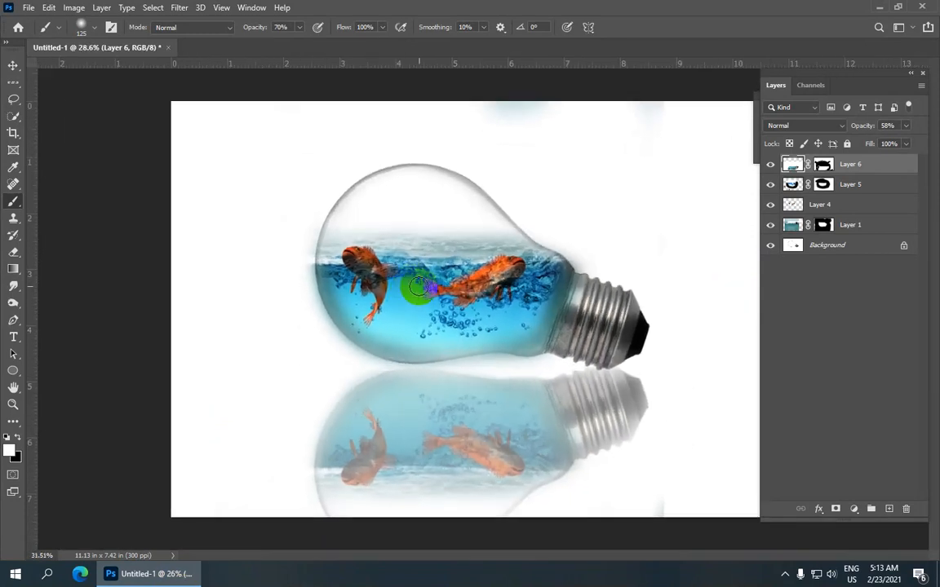
{"action": "scroll", "coordinate": [419, 288], "scroll_direction": "up", "scroll_amount": 2}
{"action": "scroll", "coordinate": [421, 290], "scroll_direction": "down", "scroll_amount": 3}
{"action": "scroll", "coordinate": [421, 289], "scroll_direction": "up", "scroll_amount": 1}
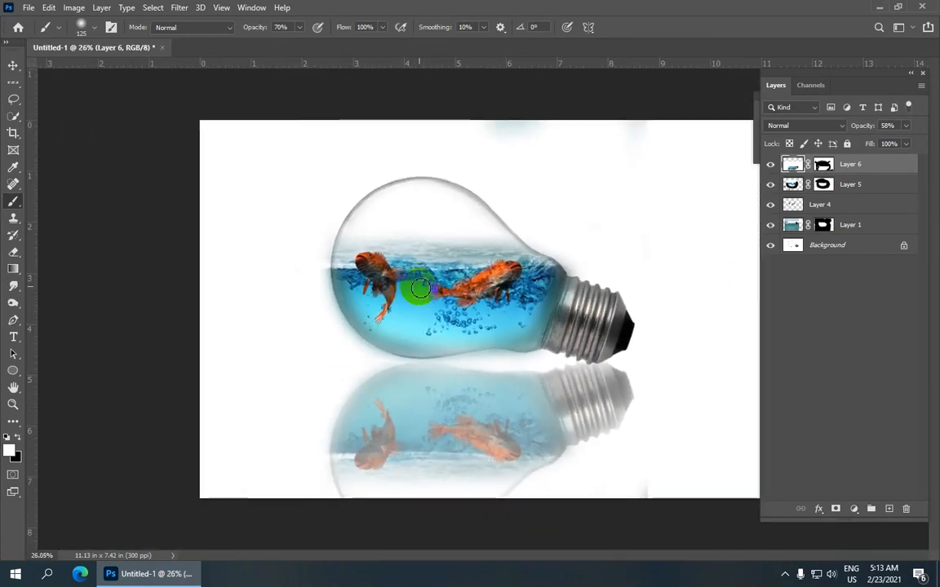
{"action": "scroll", "coordinate": [419, 285], "scroll_direction": "up", "scroll_amount": 1}
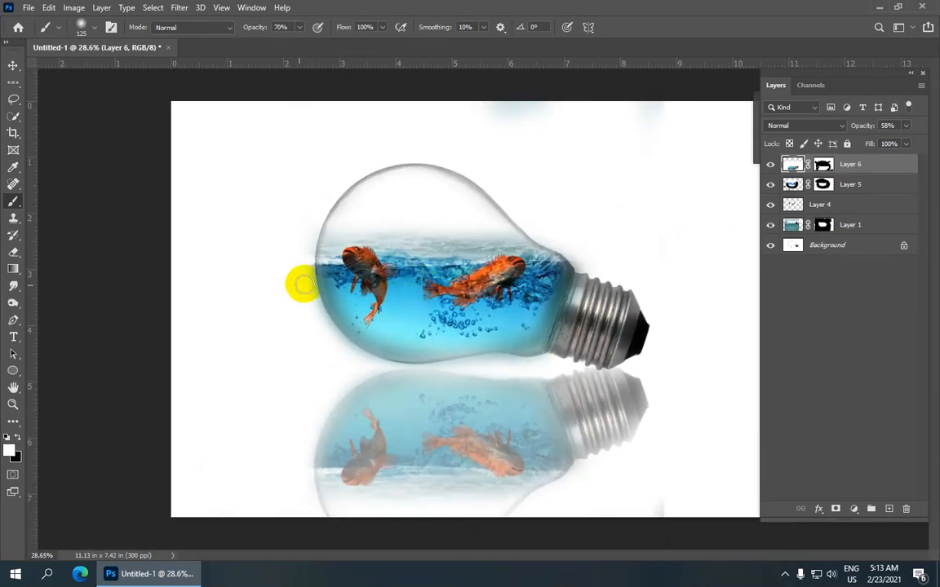
{"action": "scroll", "coordinate": [457, 281], "scroll_direction": "up", "scroll_amount": 4}
{"action": "scroll", "coordinate": [462, 286], "scroll_direction": "down", "scroll_amount": 5}
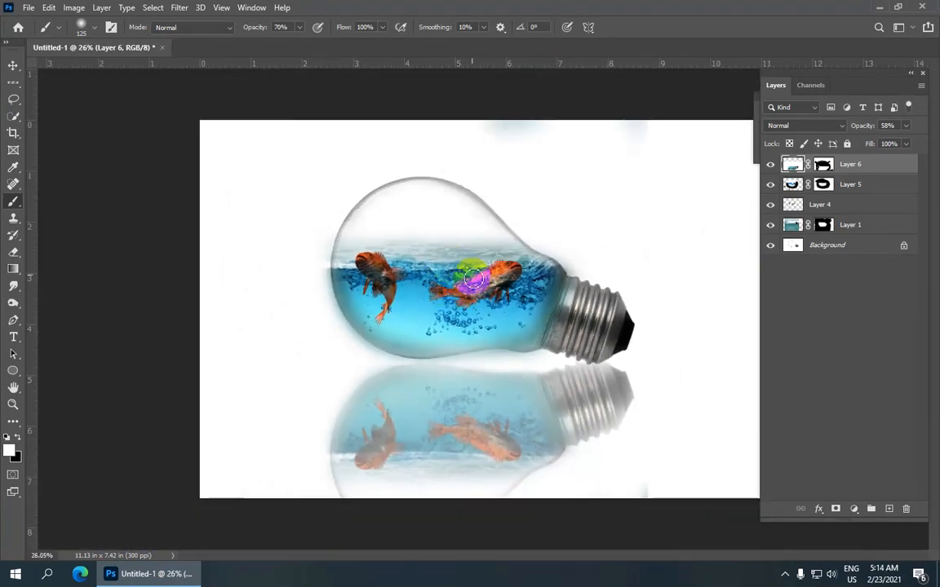
{"action": "scroll", "coordinate": [440, 287], "scroll_direction": "down", "scroll_amount": 2}
{"action": "scroll", "coordinate": [436, 287], "scroll_direction": "up", "scroll_amount": 2}
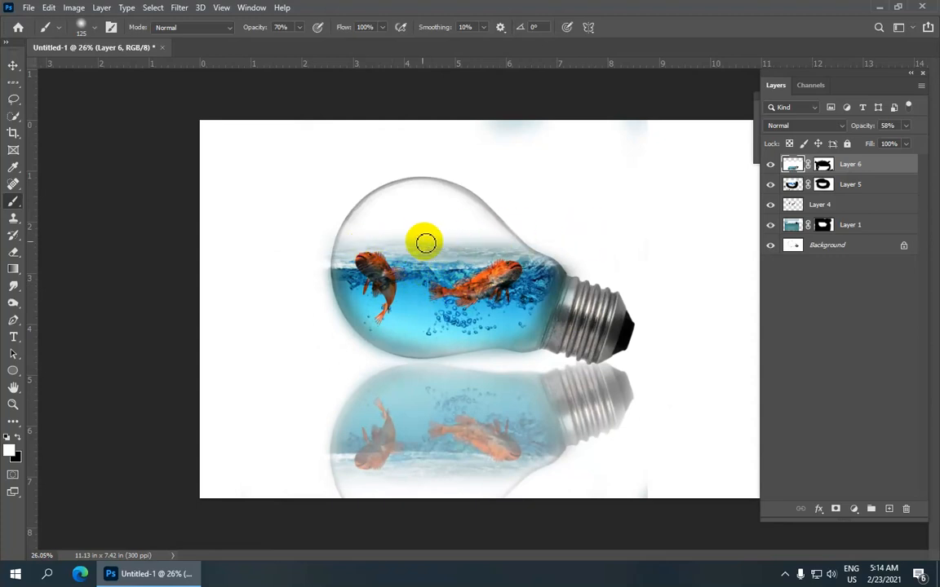
Step: Start opening source images and select splash-10.jpg together with the light bulb file R70ab08a9af02d9cbfbbdece2be7a68e3.jfif
{"action": "left_click", "coordinate": [28, 7]}
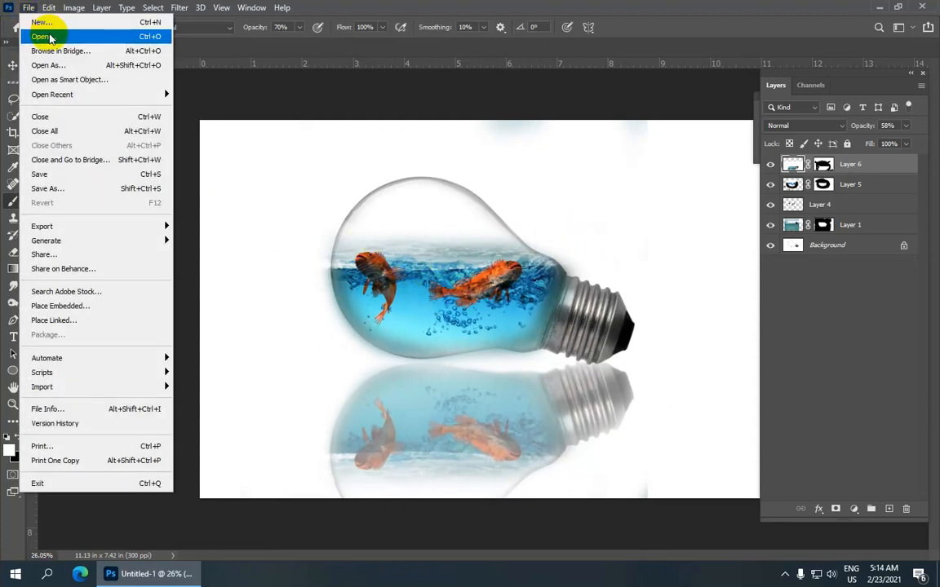
{"action": "left_click", "coordinate": [158, 38]}
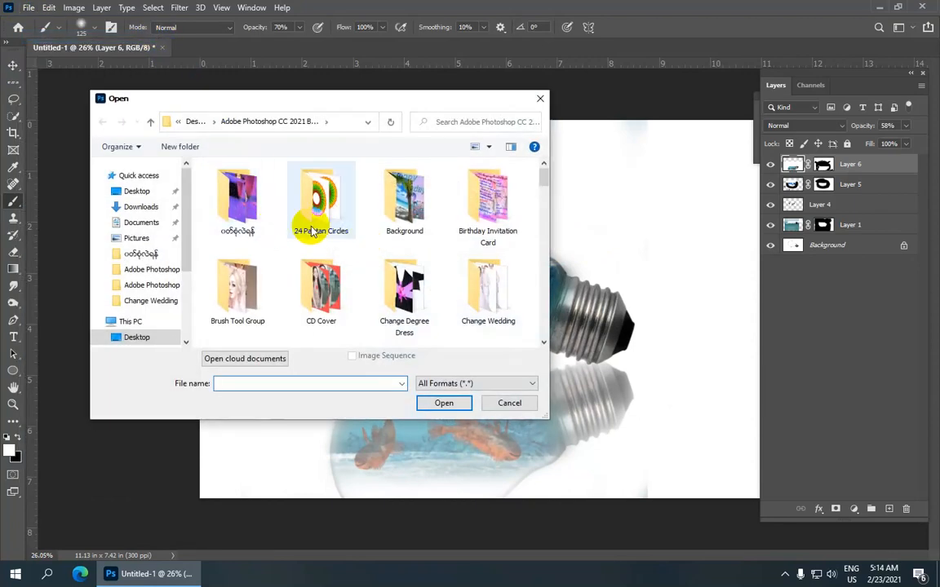
{"action": "scroll", "coordinate": [263, 218], "scroll_direction": "down", "scroll_amount": 3}
{"action": "scroll", "coordinate": [264, 218], "scroll_direction": "down", "scroll_amount": 15}
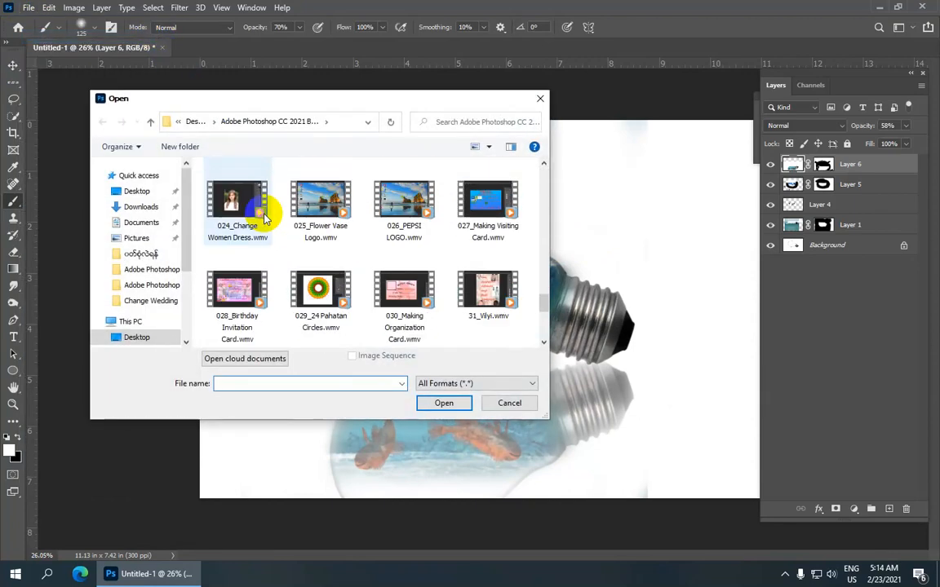
{"action": "scroll", "coordinate": [318, 248], "scroll_direction": "down", "scroll_amount": 1}
{"action": "left_click", "coordinate": [400, 281]}
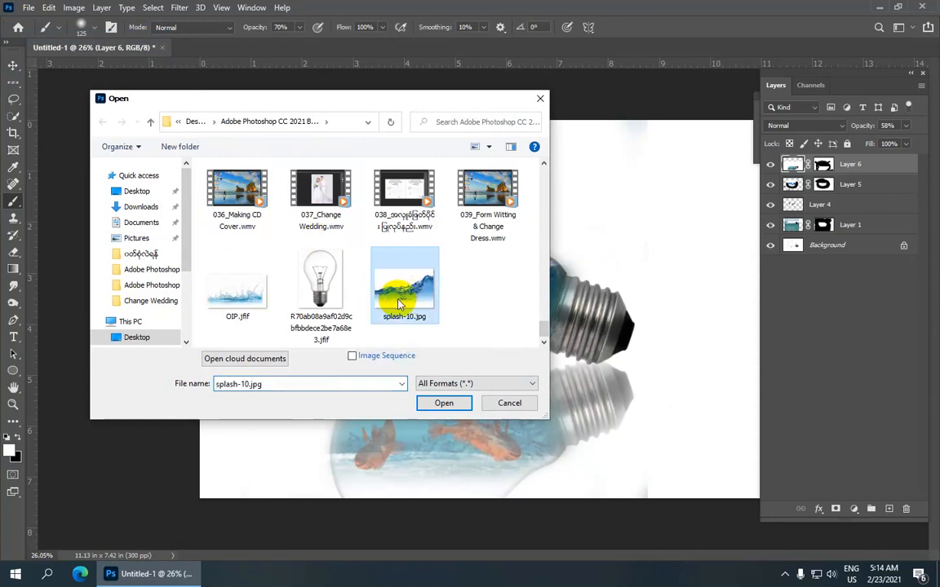
{"action": "left_click", "coordinate": [330, 302], "text": "ctrl"}
Step: Add 12.jpg and 11.png to the file selection and open all four images
{"action": "scroll", "coordinate": [346, 282], "scroll_direction": "up", "scroll_amount": 3}
{"action": "scroll", "coordinate": [345, 281], "scroll_direction": "down", "scroll_amount": 3}
{"action": "scroll", "coordinate": [338, 282], "scroll_direction": "up", "scroll_amount": 1}
{"action": "scroll", "coordinate": [335, 282], "scroll_direction": "up", "scroll_amount": 15}
{"action": "scroll", "coordinate": [326, 279], "scroll_direction": "down", "scroll_amount": 3}
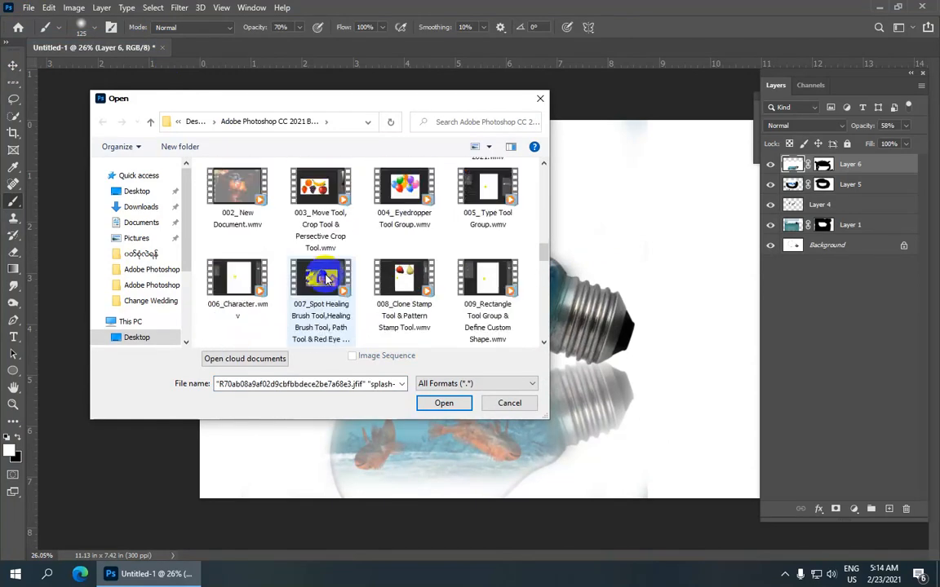
{"action": "scroll", "coordinate": [327, 280], "scroll_direction": "up", "scroll_amount": 6}
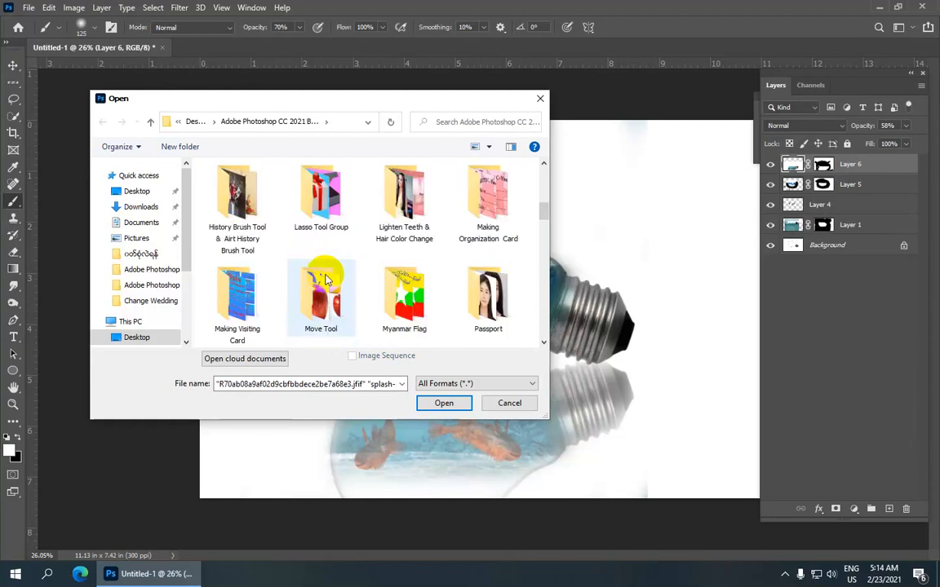
{"action": "scroll", "coordinate": [326, 280], "scroll_direction": "up", "scroll_amount": 4}
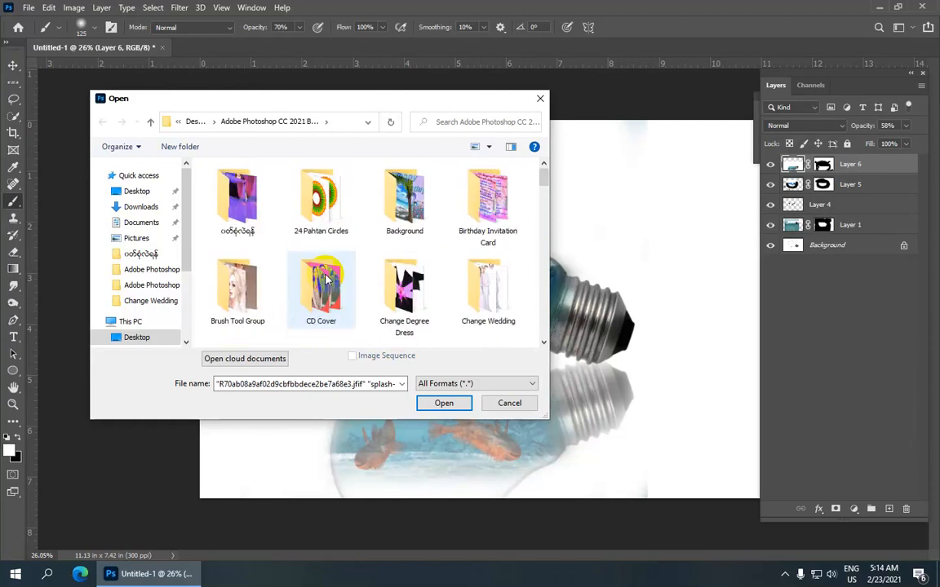
{"action": "scroll", "coordinate": [326, 280], "scroll_direction": "down", "scroll_amount": 1}
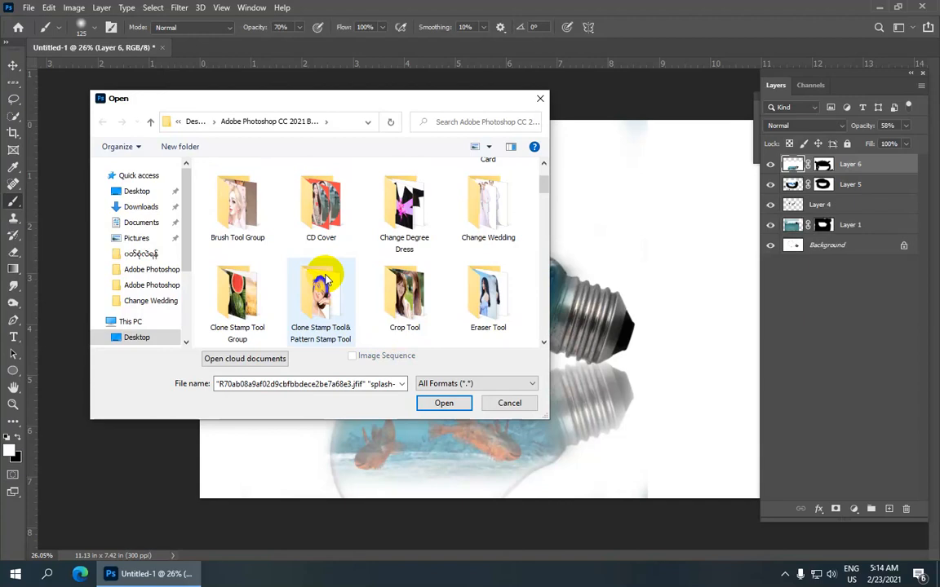
{"action": "scroll", "coordinate": [325, 280], "scroll_direction": "down", "scroll_amount": 5}
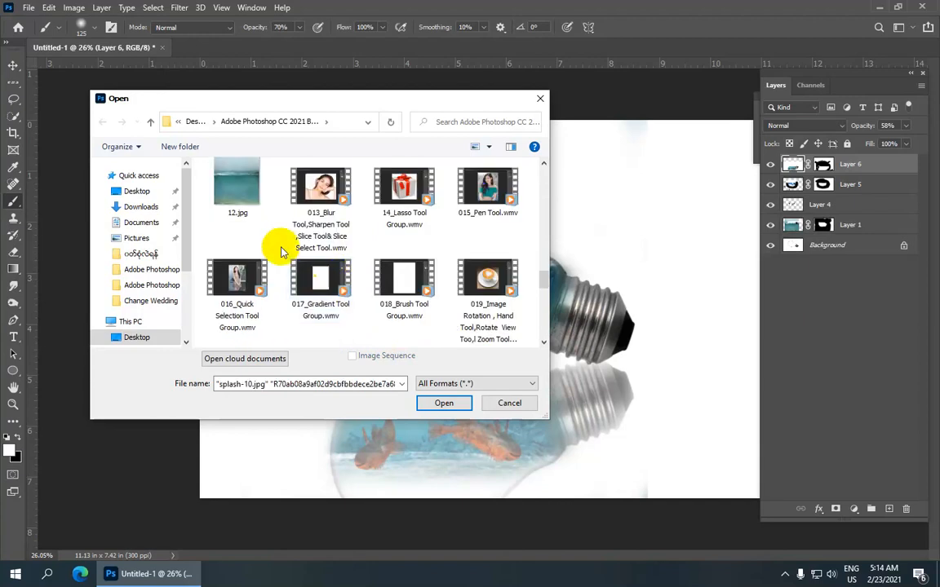
{"action": "left_click", "coordinate": [250, 198], "text": "ctrl"}
{"action": "scroll", "coordinate": [371, 225], "scroll_direction": "up", "scroll_amount": 2}
{"action": "left_click", "coordinate": [399, 272], "text": "ctrl"}
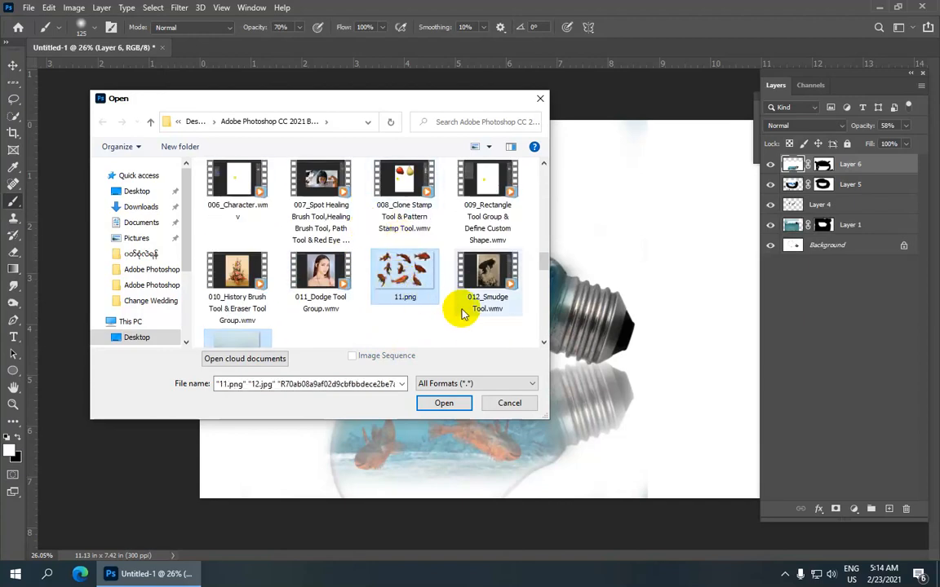
{"action": "left_click", "coordinate": [444, 403]}
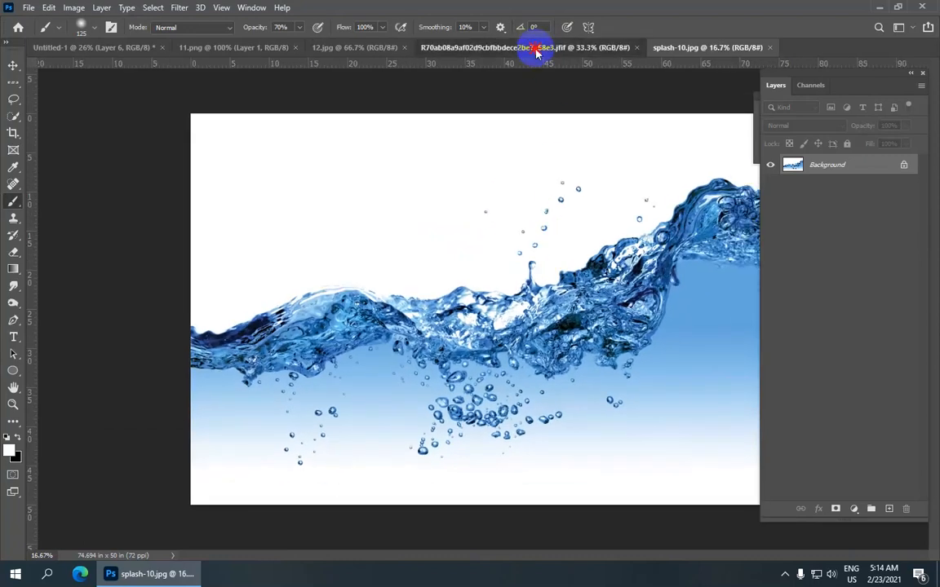
Step: Look through the opened bulb, water and fish images and compare the Untitled-2 bulb document with the finished composite
{"action": "left_click", "coordinate": [532, 48]}
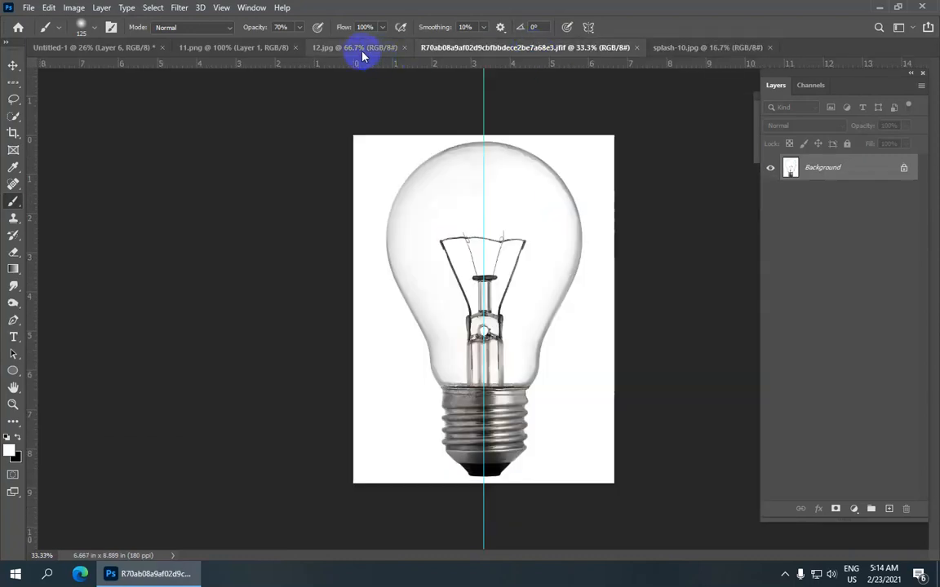
{"action": "left_click", "coordinate": [363, 52]}
{"action": "left_click", "coordinate": [249, 51]}
{"action": "left_click", "coordinate": [130, 47]}
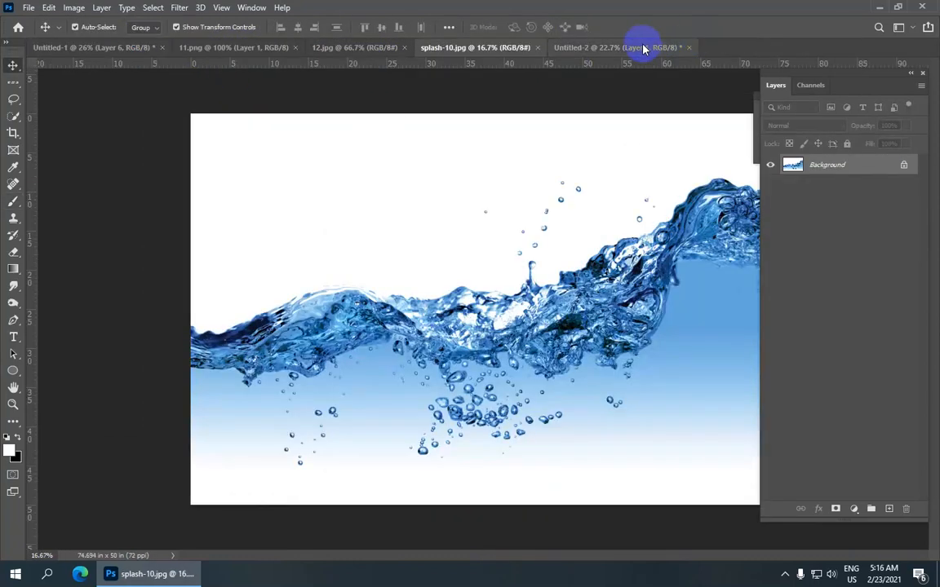
{"action": "left_click", "coordinate": [581, 46]}
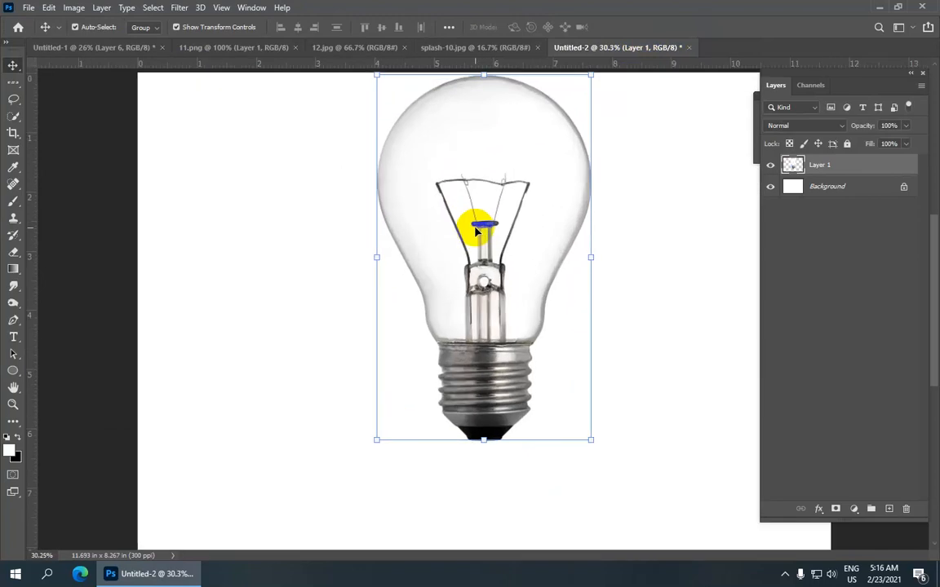
{"action": "left_click", "coordinate": [111, 49]}
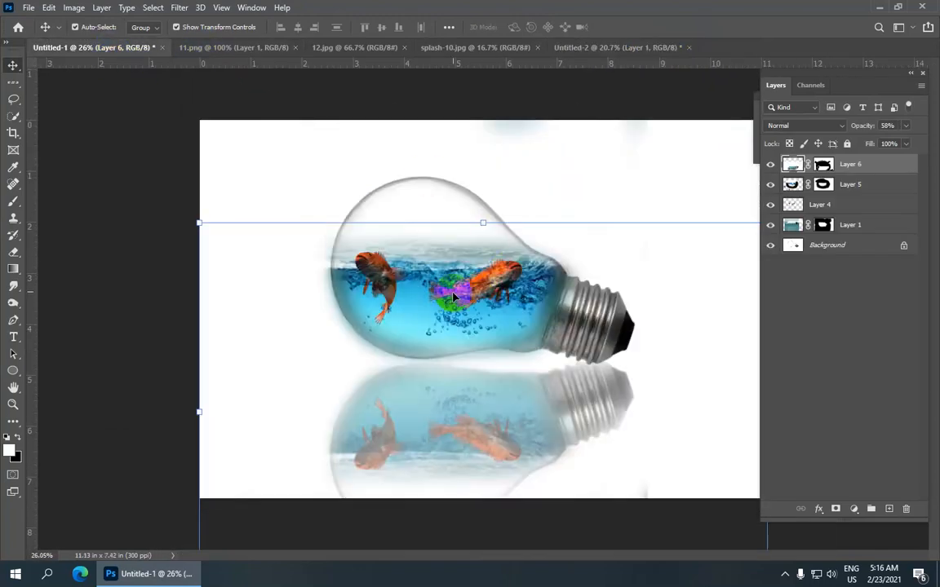
Step: In Untitled-2, rotate the light bulb layer 90° counterclockwise with Free Transform
{"action": "left_click", "coordinate": [568, 52]}
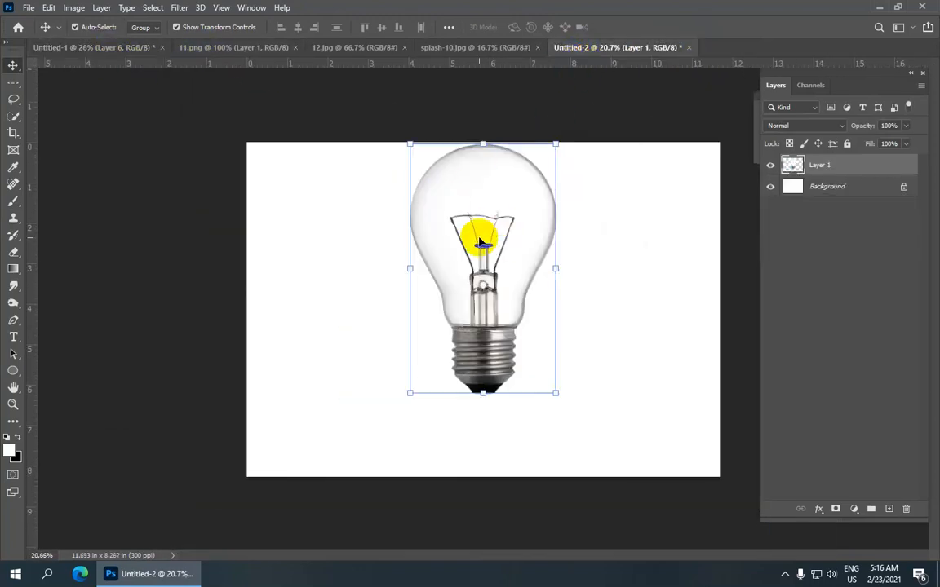
{"action": "key", "text": "ctrl+t"}
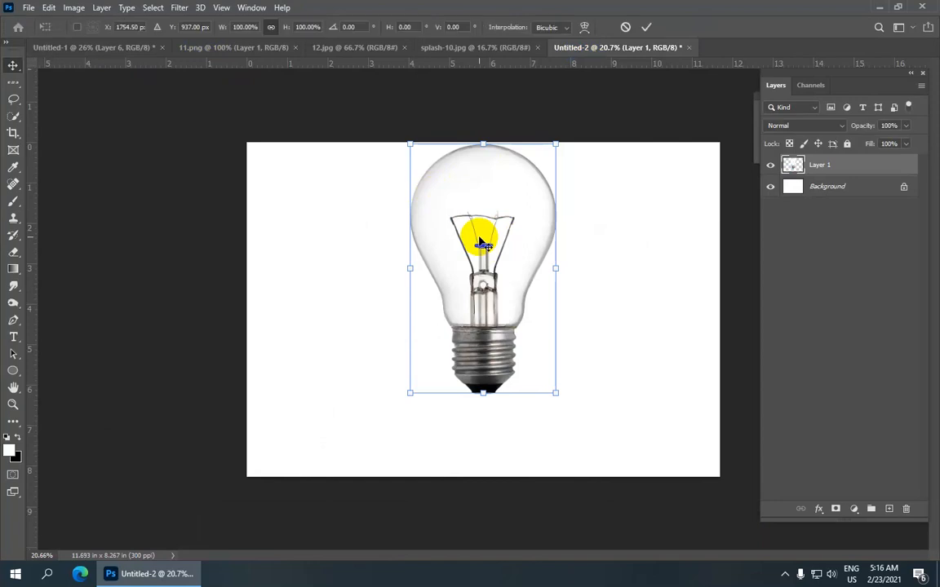
{"action": "right_click", "coordinate": [482, 204]}
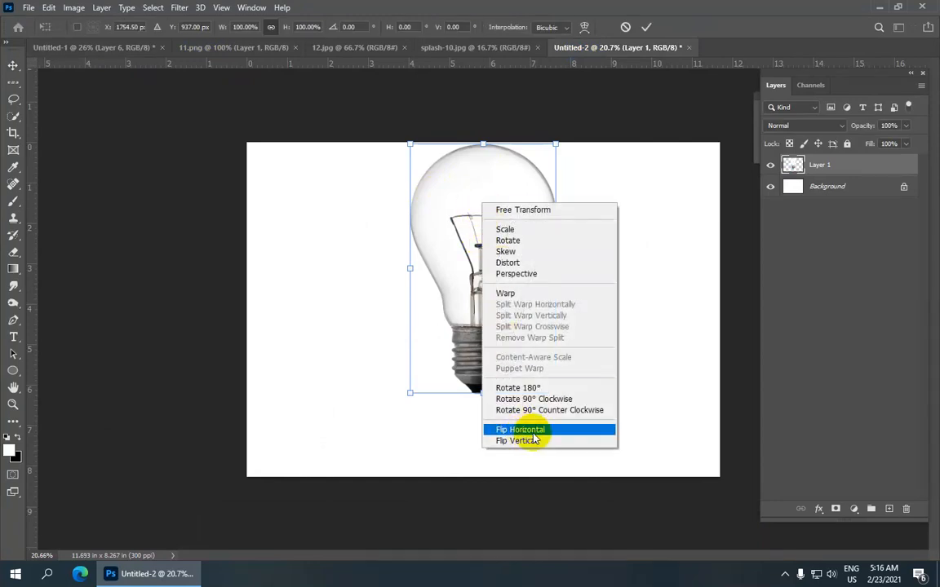
{"action": "left_click", "coordinate": [585, 412]}
{"action": "scroll", "coordinate": [447, 256], "scroll_direction": "up", "scroll_amount": 2}
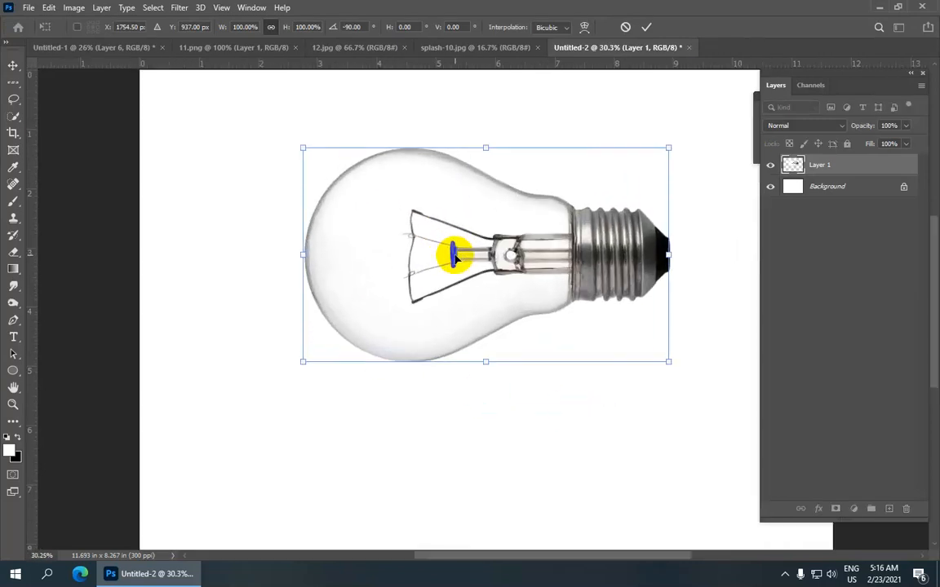
{"action": "scroll", "coordinate": [457, 259], "scroll_direction": "down", "scroll_amount": 1}
Step: Scale the bulb proportionally to about 107%, reposition it in the upper middle of the canvas and apply the transform
{"action": "left_click_drag", "start_coordinate": [622, 183], "coordinate": [633, 174]}
{"action": "left_click_drag", "start_coordinate": [532, 225], "coordinate": [541, 247]}
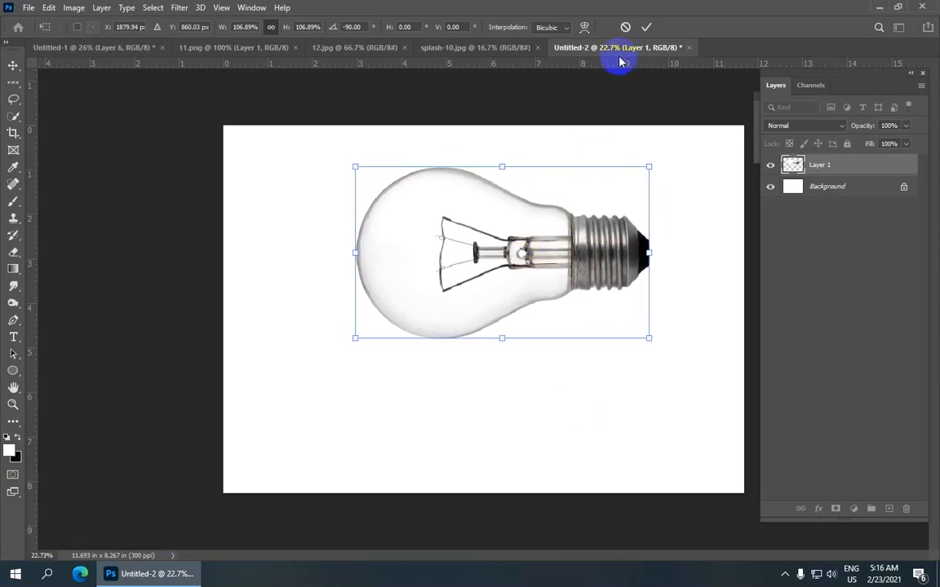
{"action": "left_click", "coordinate": [649, 27]}
{"action": "scroll", "coordinate": [503, 130], "scroll_direction": "down", "scroll_amount": 1}
{"action": "left_click", "coordinate": [224, 220]}
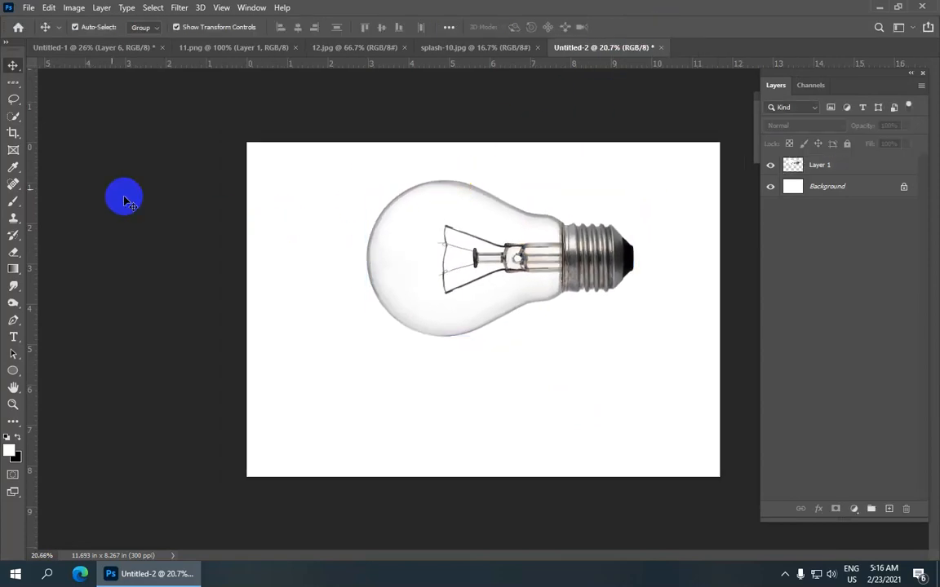
Step: Crop the canvas at a 6:4 ratio to about 11.32 × 7.55 in, keeping the bulb in the upper part
{"action": "left_click_drag", "start_coordinate": [15, 134], "coordinate": [94, 137]}
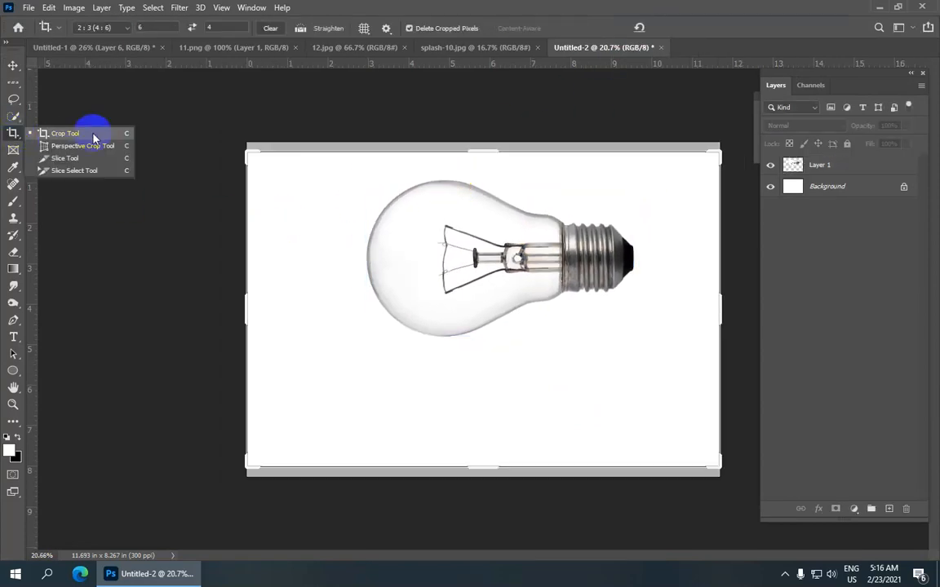
{"action": "left_click", "coordinate": [94, 137]}
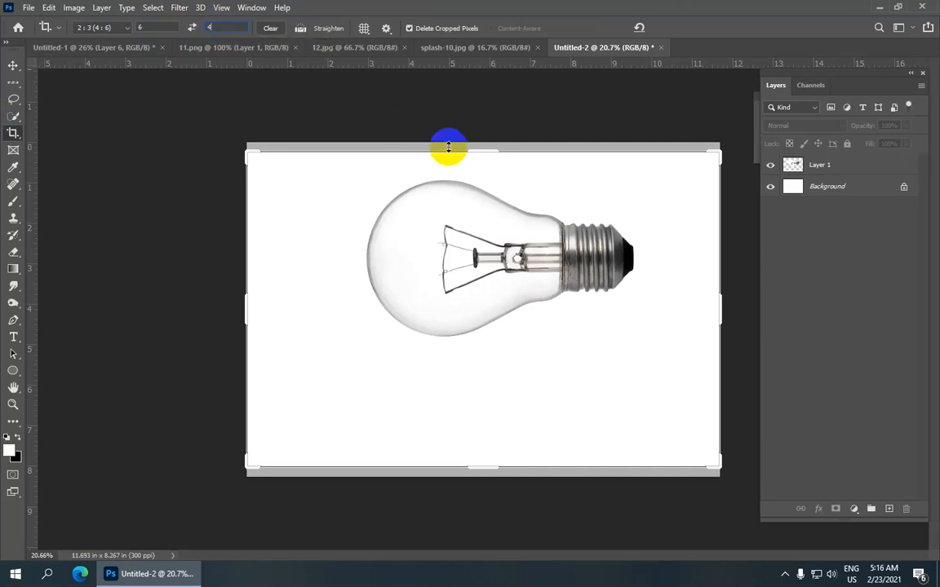
{"action": "left_click_drag", "start_coordinate": [261, 163], "coordinate": [801, 519]}
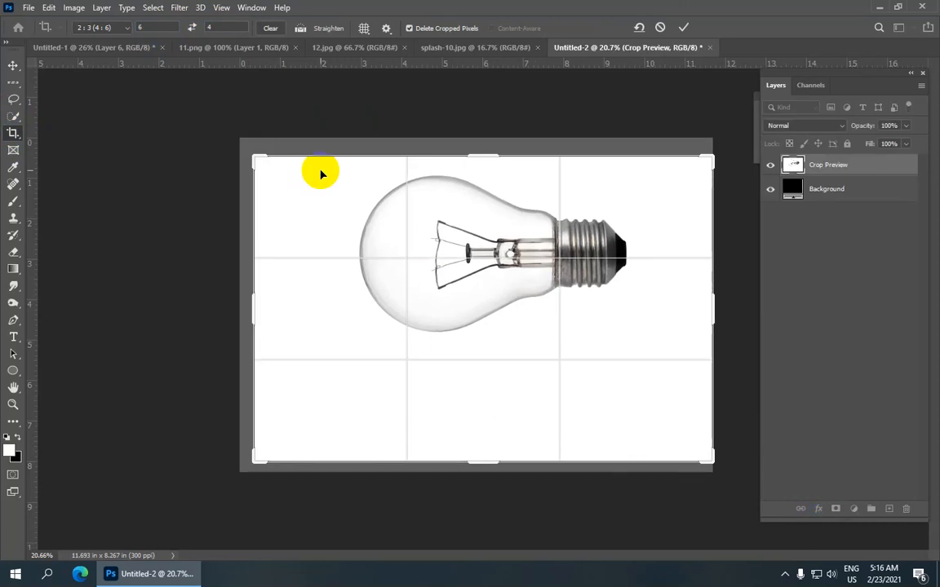
{"action": "left_click_drag", "start_coordinate": [401, 219], "coordinate": [400, 215]}
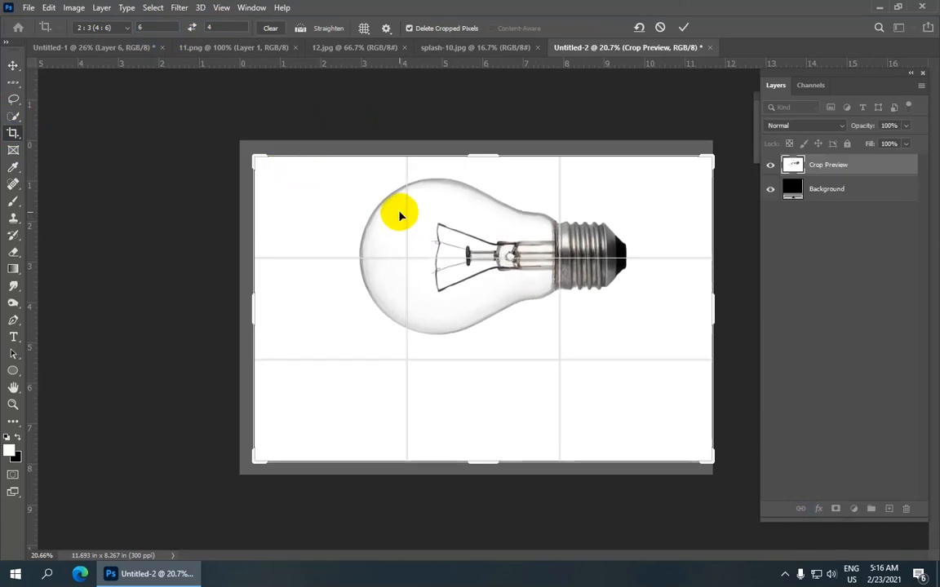
{"action": "left_click", "coordinate": [689, 31]}
{"action": "scroll", "coordinate": [475, 166], "scroll_direction": "up", "scroll_amount": 5}
{"action": "scroll", "coordinate": [474, 167], "scroll_direction": "down", "scroll_amount": 5}
{"action": "scroll", "coordinate": [473, 169], "scroll_direction": "up", "scroll_amount": 4}
{"action": "scroll", "coordinate": [473, 168], "scroll_direction": "down", "scroll_amount": 1}
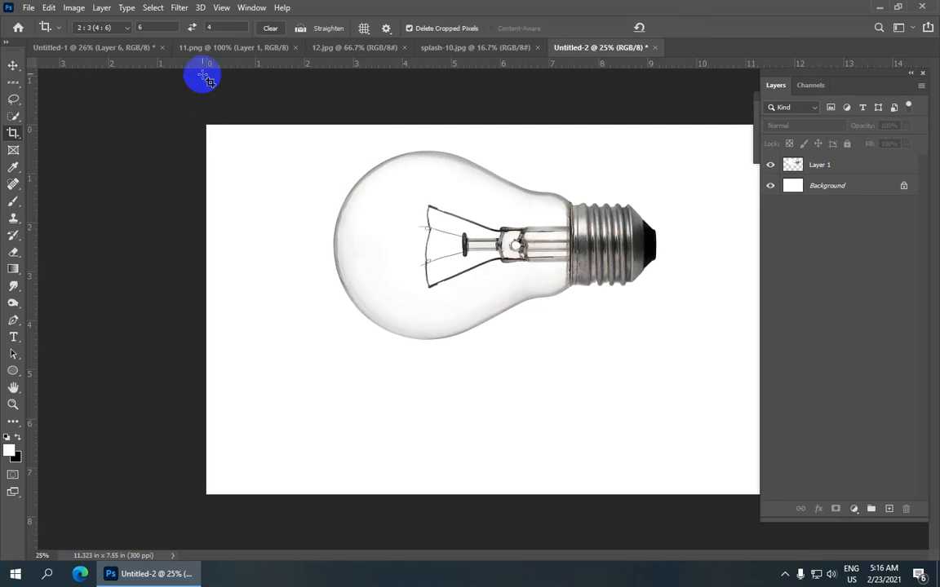
Step: Merge the bulb's Layer 1 down into the Background layer
{"action": "left_click", "coordinate": [15, 68]}
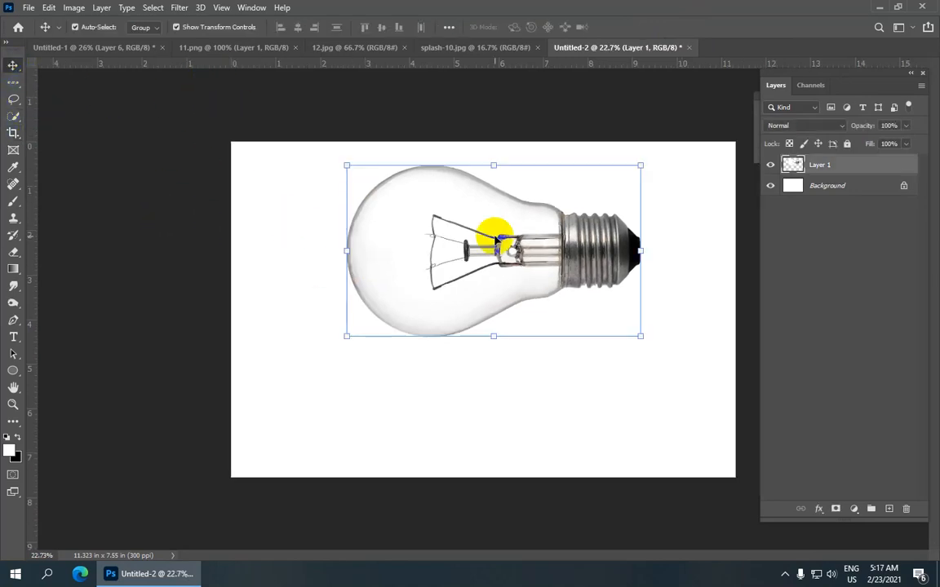
{"action": "scroll", "coordinate": [485, 253], "scroll_direction": "up", "scroll_amount": 3}
{"action": "scroll", "coordinate": [484, 255], "scroll_direction": "down", "scroll_amount": 2}
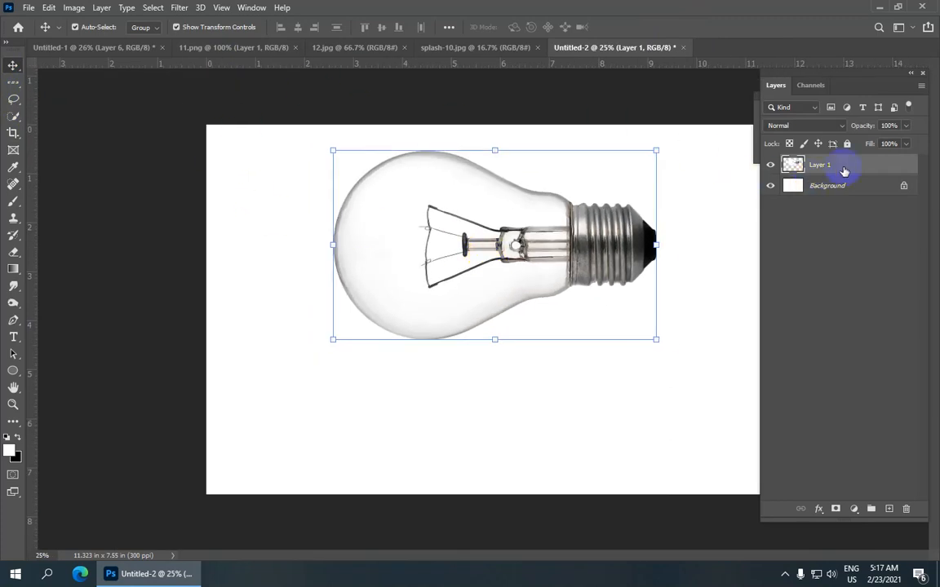
{"action": "key", "text": "ctrl+e"}
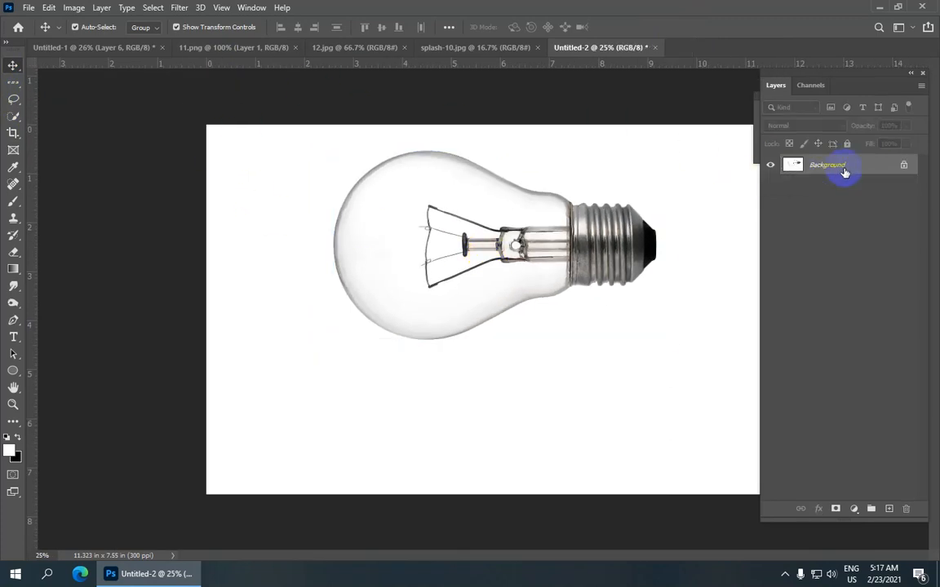
{"action": "scroll", "coordinate": [420, 208], "scroll_direction": "down", "scroll_amount": 1}
{"action": "scroll", "coordinate": [420, 208], "scroll_direction": "up", "scroll_amount": 1}
{"action": "scroll", "coordinate": [420, 208], "scroll_direction": "down", "scroll_amount": 1}
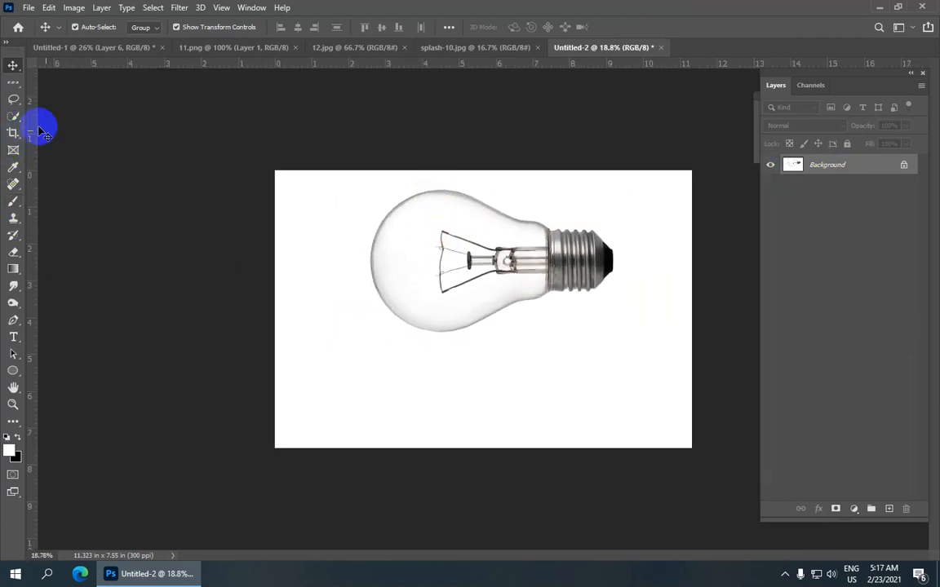
Step: Lasso around the filament wires inside the bulb and remove them with a Content-Aware fill
{"action": "left_click", "coordinate": [14, 100]}
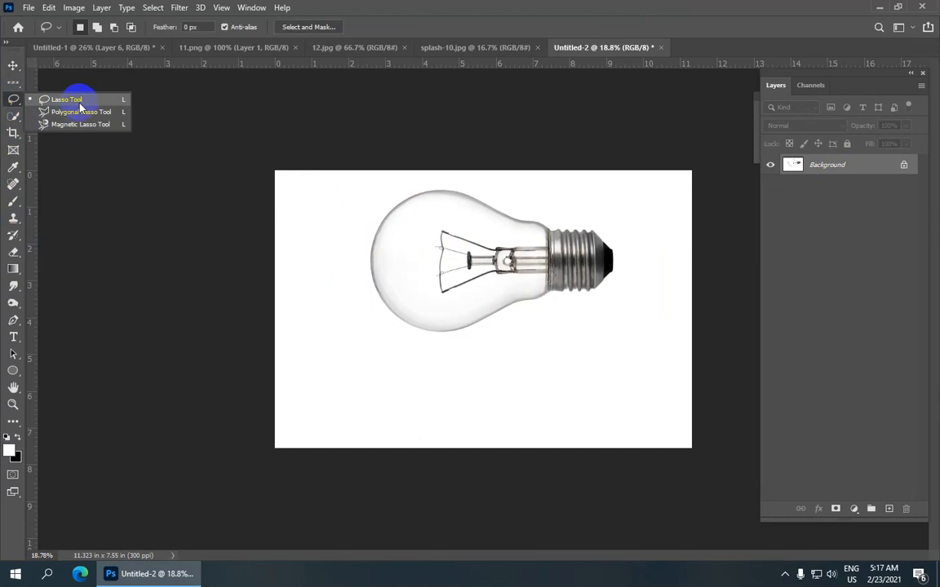
{"action": "left_click", "coordinate": [127, 105]}
{"action": "scroll", "coordinate": [487, 244], "scroll_direction": "up", "scroll_amount": 5}
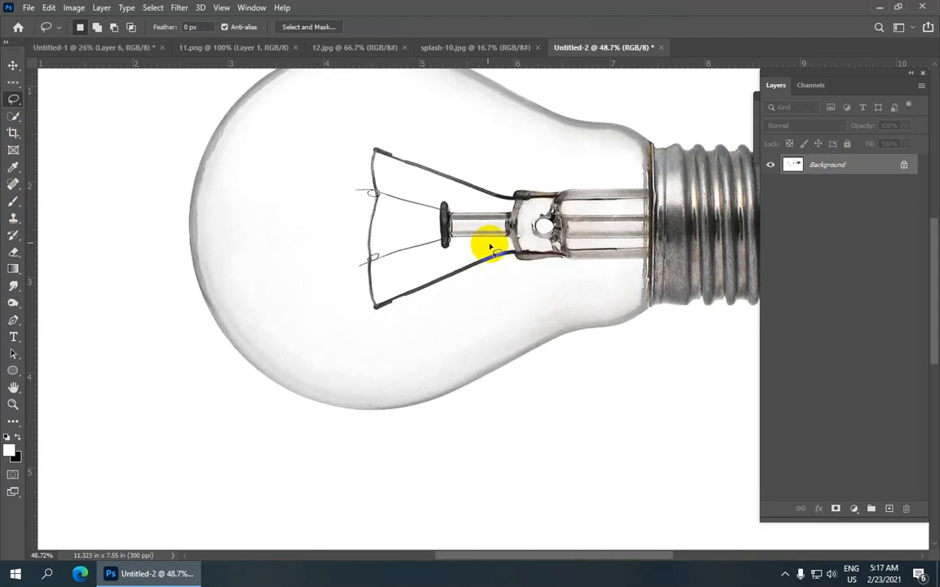
{"action": "mouse_move", "coordinate": [510, 267]}
{"action": "left_mouse_down"}
{"action": "mouse_move", "coordinate": [408, 302]}
{"action": "mouse_move", "coordinate": [378, 323]}
{"action": "mouse_move", "coordinate": [334, 326]}
{"action": "mouse_move", "coordinate": [319, 228]}
{"action": "mouse_move", "coordinate": [350, 139]}
{"action": "mouse_move", "coordinate": [426, 110]}
{"action": "mouse_move", "coordinate": [496, 119]}
{"action": "mouse_move", "coordinate": [543, 154]}
{"action": "mouse_move", "coordinate": [549, 240]}
{"action": "mouse_move", "coordinate": [512, 269]}
{"action": "left_mouse_up"}
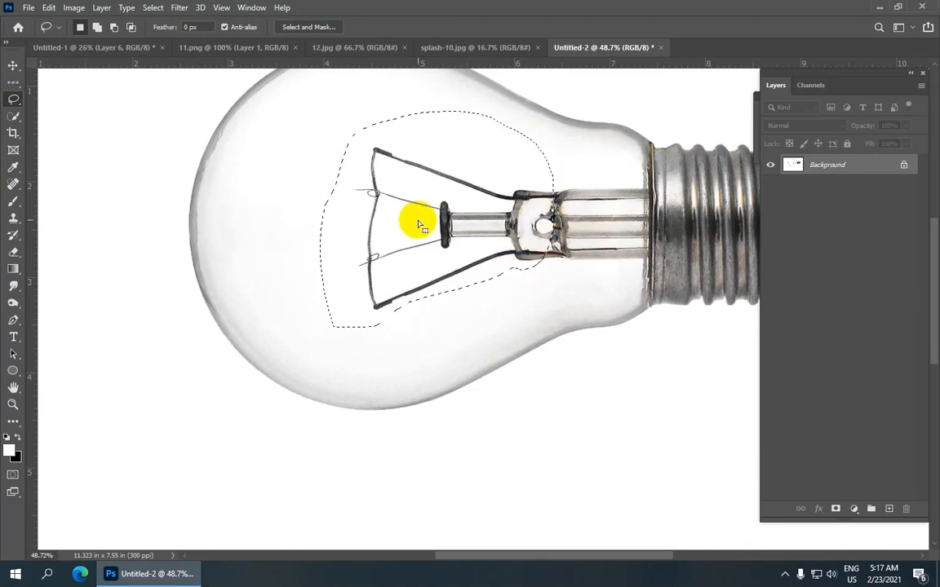
{"action": "left_click", "coordinate": [49, 7]}
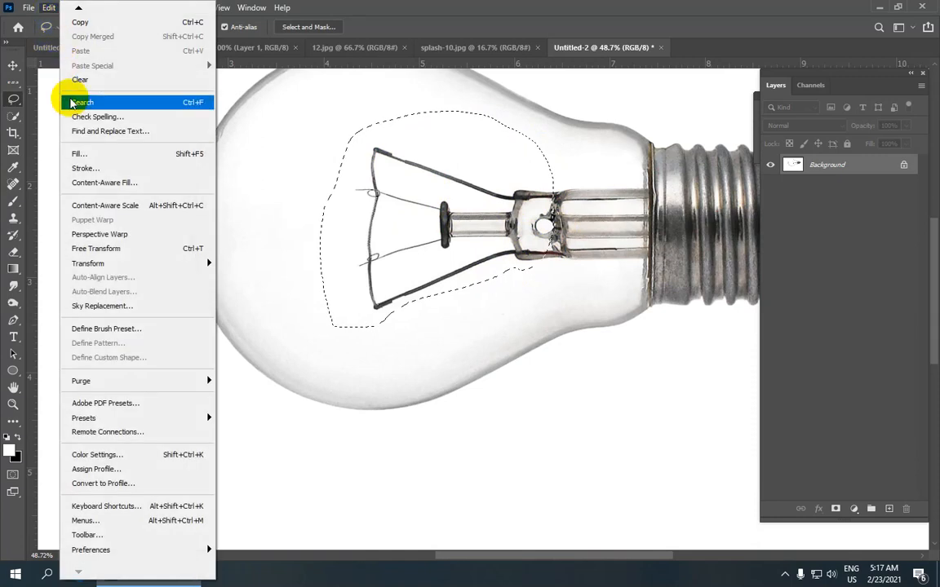
{"action": "left_click", "coordinate": [179, 155]}
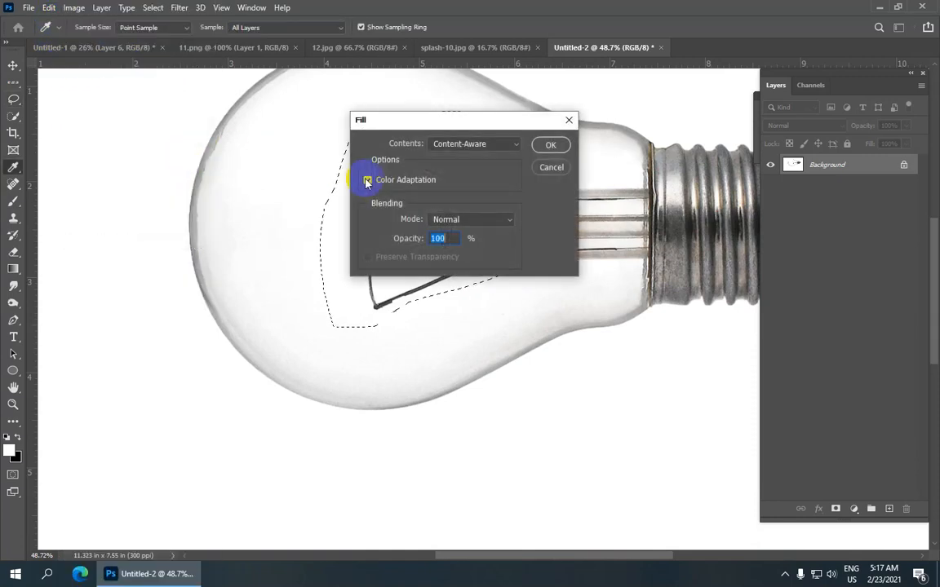
{"action": "left_click", "coordinate": [475, 143]}
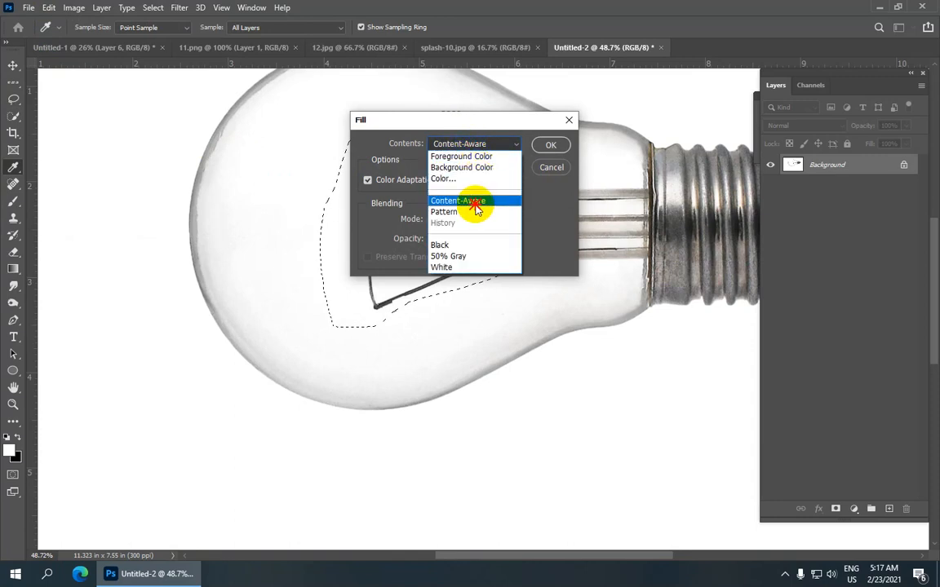
{"action": "left_click", "coordinate": [478, 203]}
{"action": "left_click", "coordinate": [551, 145]}
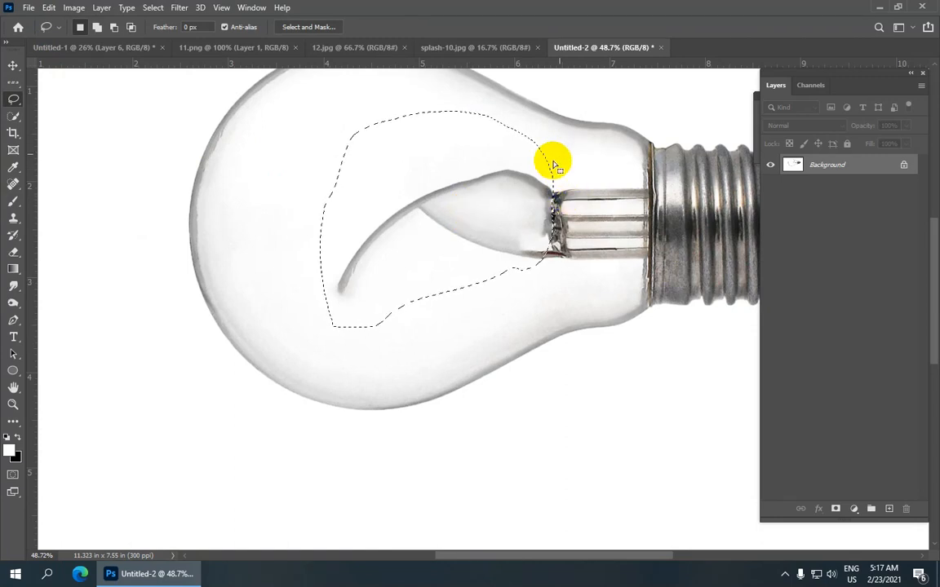
Step: Lasso around the glass stem beside the metal cap, apply a Content-Aware fill and deselect
{"action": "mouse_move", "coordinate": [576, 155]}
{"action": "left_mouse_down"}
{"action": "mouse_move", "coordinate": [555, 235]}
{"action": "mouse_move", "coordinate": [560, 272]}
{"action": "mouse_move", "coordinate": [613, 272]}
{"action": "mouse_move", "coordinate": [640, 249]}
{"action": "mouse_move", "coordinate": [643, 216]}
{"action": "mouse_move", "coordinate": [630, 153]}
{"action": "mouse_move", "coordinate": [574, 153]}
{"action": "left_mouse_up"}
{"action": "left_click", "coordinate": [49, 7]}
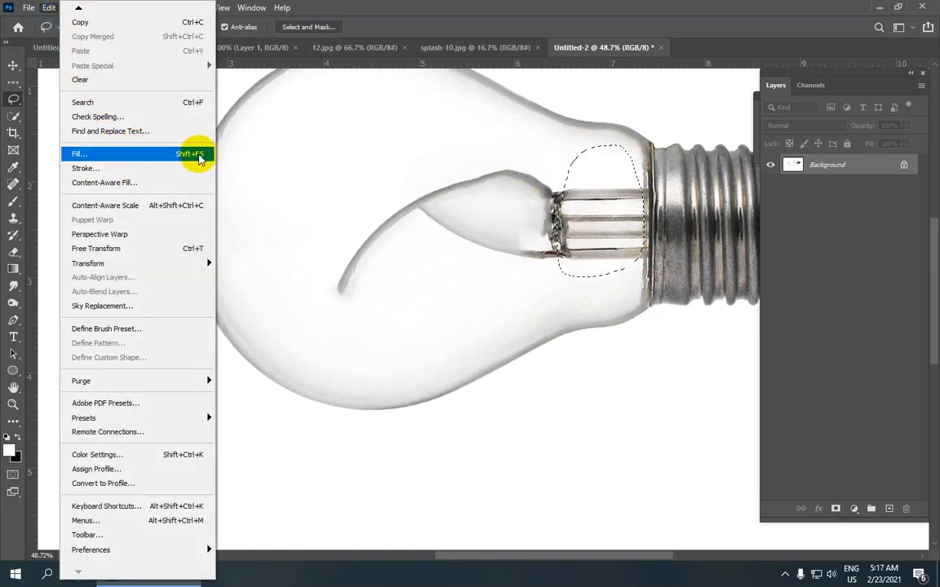
{"action": "left_click", "coordinate": [194, 153]}
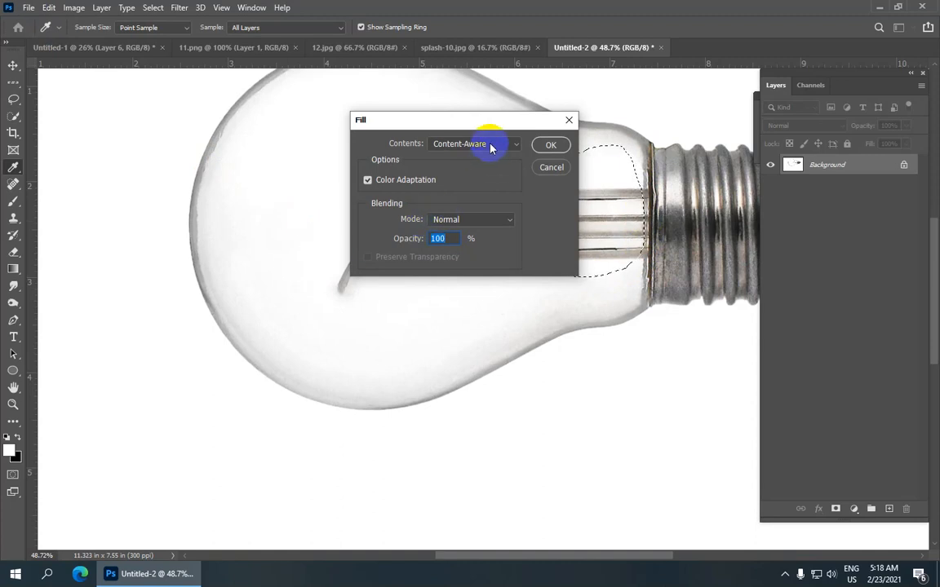
{"action": "left_click", "coordinate": [554, 147]}
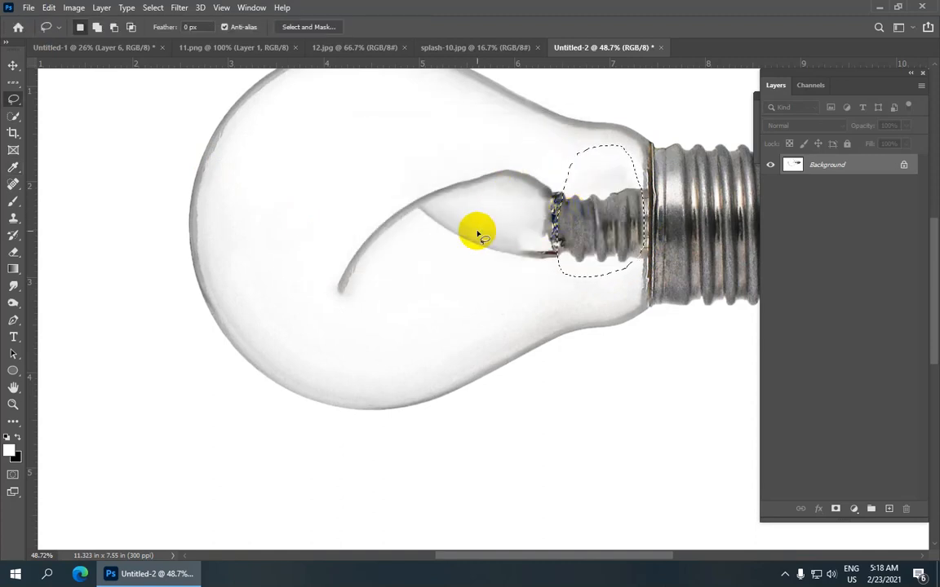
{"action": "left_click", "coordinate": [162, 7]}
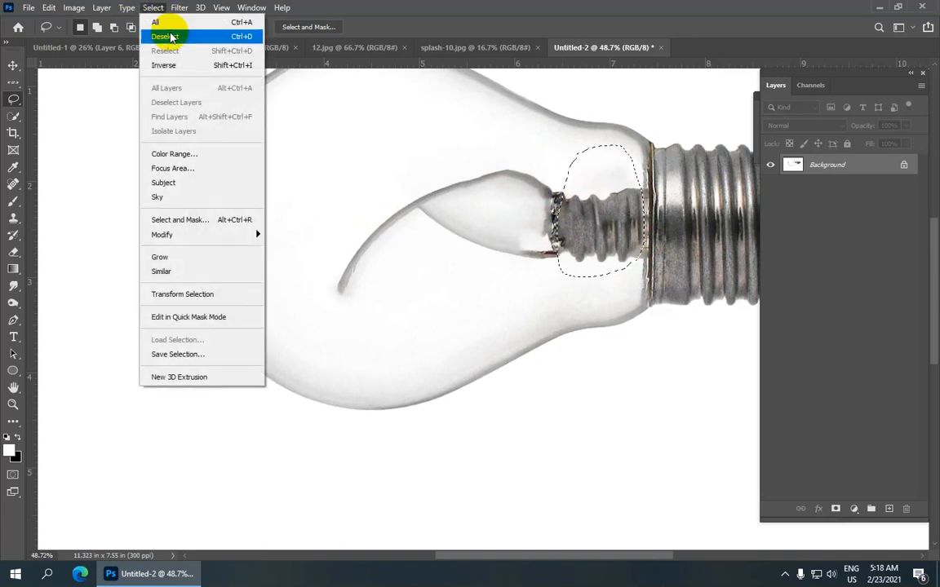
{"action": "left_click", "coordinate": [225, 38]}
{"action": "scroll", "coordinate": [379, 171], "scroll_direction": "down", "scroll_amount": 2}
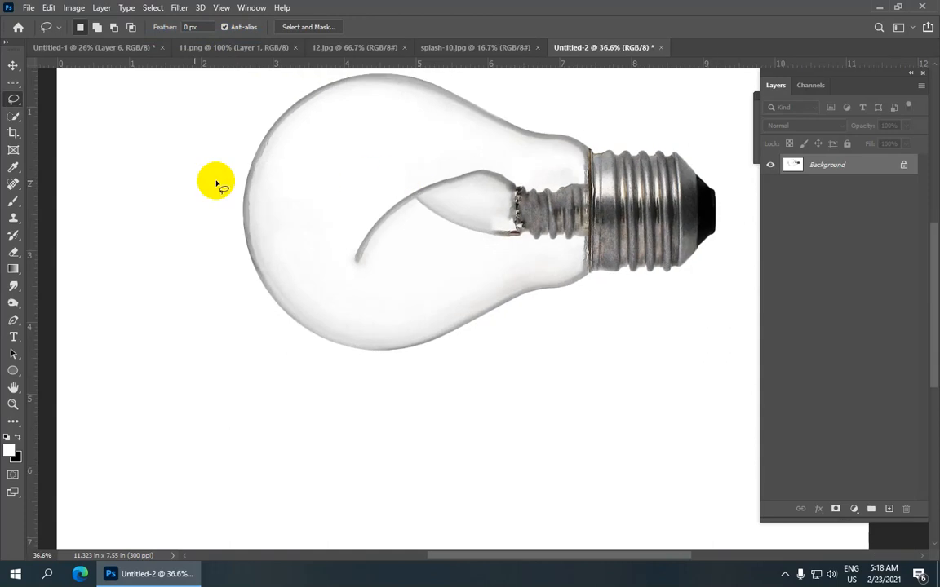
Step: Clone Stamp clean glass over the leftover curved lines and stem remnants inside the bulb
{"action": "left_click_drag", "start_coordinate": [10, 221], "coordinate": [65, 219]}
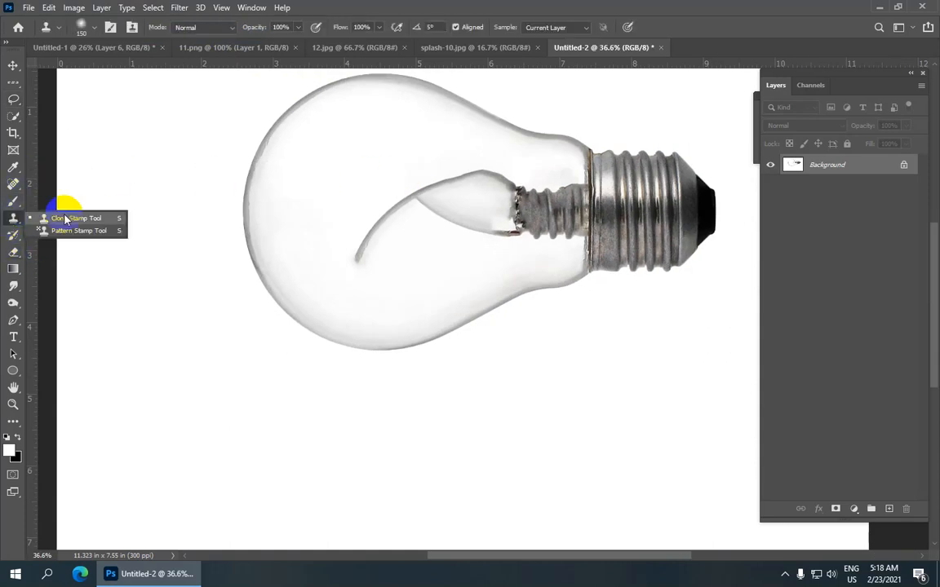
{"action": "left_click", "coordinate": [117, 219]}
{"action": "left_click", "coordinate": [384, 167], "text": "alt"}
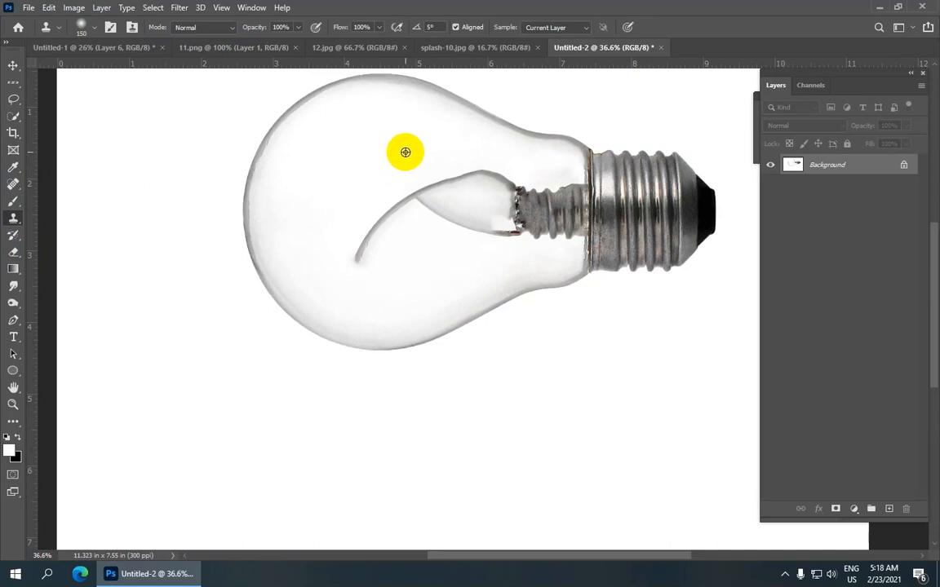
{"action": "mouse_move", "coordinate": [338, 265]}
{"action": "left_mouse_down"}
{"action": "mouse_move", "coordinate": [394, 201]}
{"action": "mouse_move", "coordinate": [367, 247]}
{"action": "mouse_move", "coordinate": [363, 239]}
{"action": "left_mouse_up"}
{"action": "left_click", "coordinate": [359, 145], "text": "alt"}
{"action": "left_click_drag", "start_coordinate": [348, 274], "coordinate": [395, 195]}
{"action": "mouse_move", "coordinate": [361, 227]}
{"action": "left_mouse_down"}
{"action": "mouse_move", "coordinate": [378, 206]}
{"action": "mouse_move", "coordinate": [438, 199]}
{"action": "mouse_move", "coordinate": [356, 214]}
{"action": "mouse_move", "coordinate": [435, 190]}
{"action": "mouse_move", "coordinate": [493, 194]}
{"action": "mouse_move", "coordinate": [444, 215]}
{"action": "mouse_move", "coordinate": [433, 206]}
{"action": "mouse_move", "coordinate": [455, 245]}
{"action": "mouse_move", "coordinate": [515, 209]}
{"action": "mouse_move", "coordinate": [532, 217]}
{"action": "mouse_move", "coordinate": [538, 184]}
{"action": "mouse_move", "coordinate": [554, 199]}
{"action": "mouse_move", "coordinate": [533, 179]}
{"action": "mouse_move", "coordinate": [544, 189]}
{"action": "mouse_move", "coordinate": [549, 169]}
{"action": "mouse_move", "coordinate": [565, 197]}
{"action": "left_mouse_up"}
{"action": "left_click", "coordinate": [359, 162], "text": "alt"}
{"action": "left_click", "coordinate": [461, 166], "text": "alt"}
{"action": "left_click", "coordinate": [436, 192], "text": "alt"}
{"action": "mouse_move", "coordinate": [465, 229]}
{"action": "left_mouse_down"}
{"action": "mouse_move", "coordinate": [566, 191]}
{"action": "mouse_move", "coordinate": [571, 204]}
{"action": "mouse_move", "coordinate": [572, 190]}
{"action": "mouse_move", "coordinate": [555, 235]}
{"action": "mouse_move", "coordinate": [575, 193]}
{"action": "mouse_move", "coordinate": [569, 242]}
{"action": "left_mouse_up"}
{"action": "left_click", "coordinate": [516, 185], "text": "alt"}
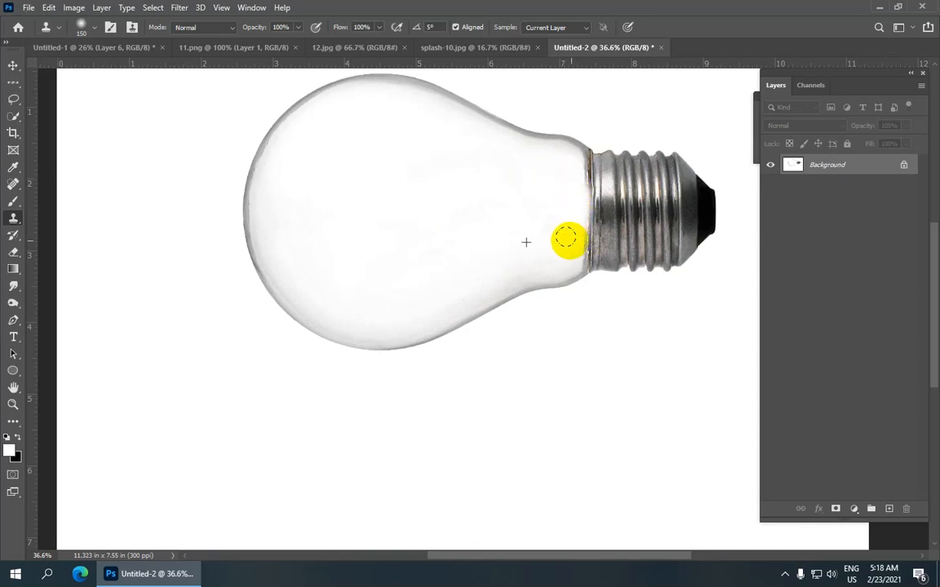
{"action": "scroll", "coordinate": [470, 213], "scroll_direction": "down", "scroll_amount": 3}
{"action": "scroll", "coordinate": [470, 213], "scroll_direction": "up", "scroll_amount": 2}
{"action": "scroll", "coordinate": [434, 229], "scroll_direction": "down", "scroll_amount": 1}
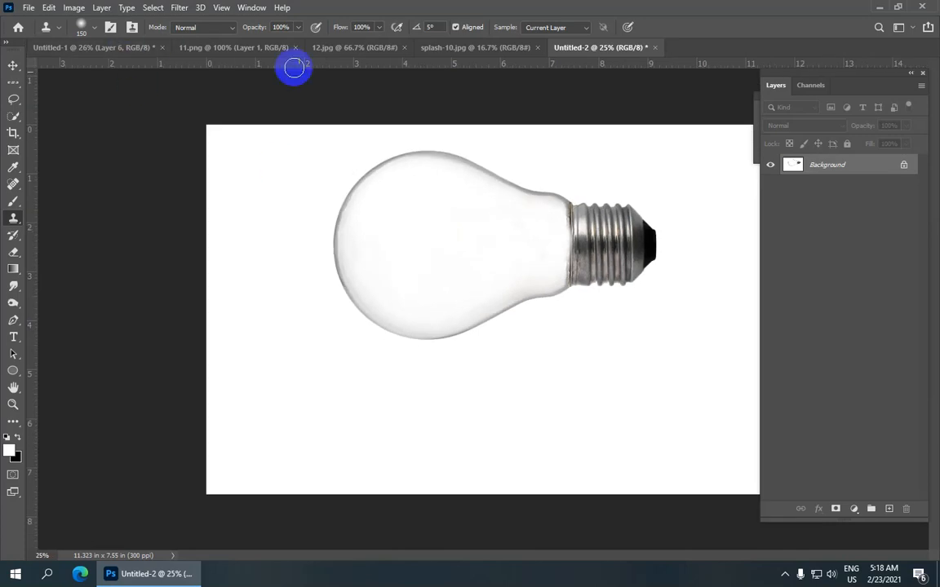
Step: Copy the underwater scene from 12.jpg into Untitled-2 as a new layer over the bulb
{"action": "left_click", "coordinate": [13, 68]}
{"action": "left_click", "coordinate": [120, 42]}
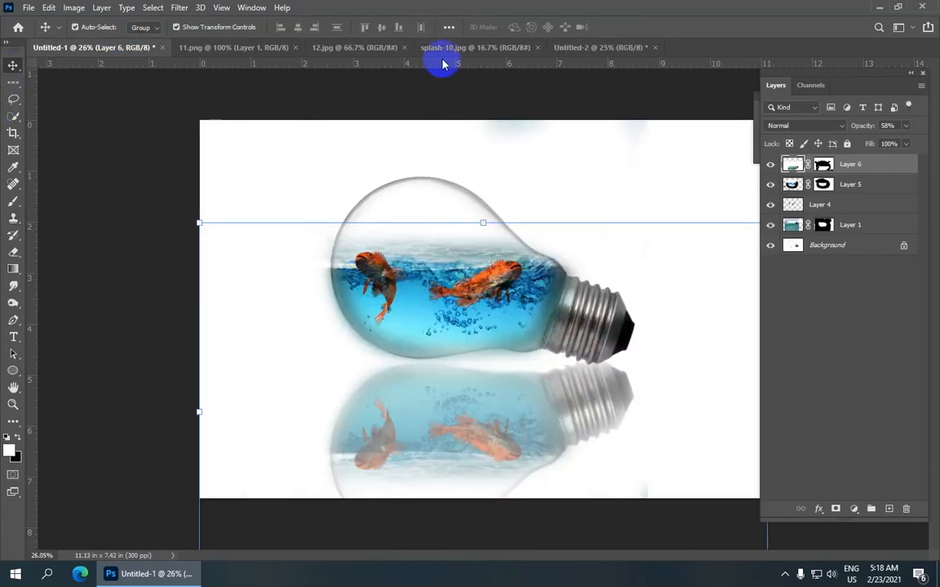
{"action": "left_click", "coordinate": [566, 46]}
{"action": "left_click", "coordinate": [330, 49]}
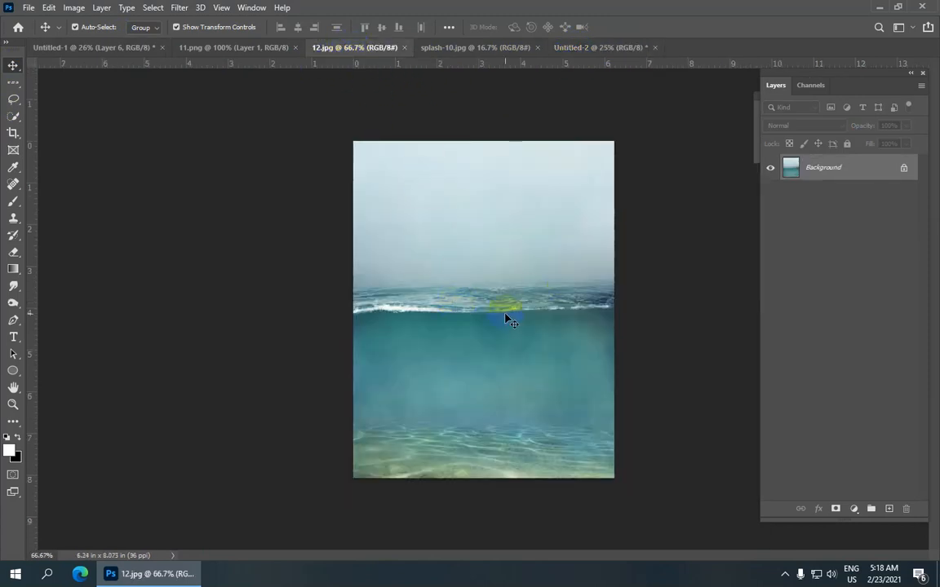
{"action": "left_click_drag", "start_coordinate": [507, 289], "coordinate": [430, 258]}
{"action": "left_click_drag", "start_coordinate": [489, 201], "coordinate": [576, 157]}
Step: Scale the water layer proportionally to about 349%, position it over the bulb and apply the transform
{"action": "left_click_drag", "start_coordinate": [382, 125], "coordinate": [132, 122]}
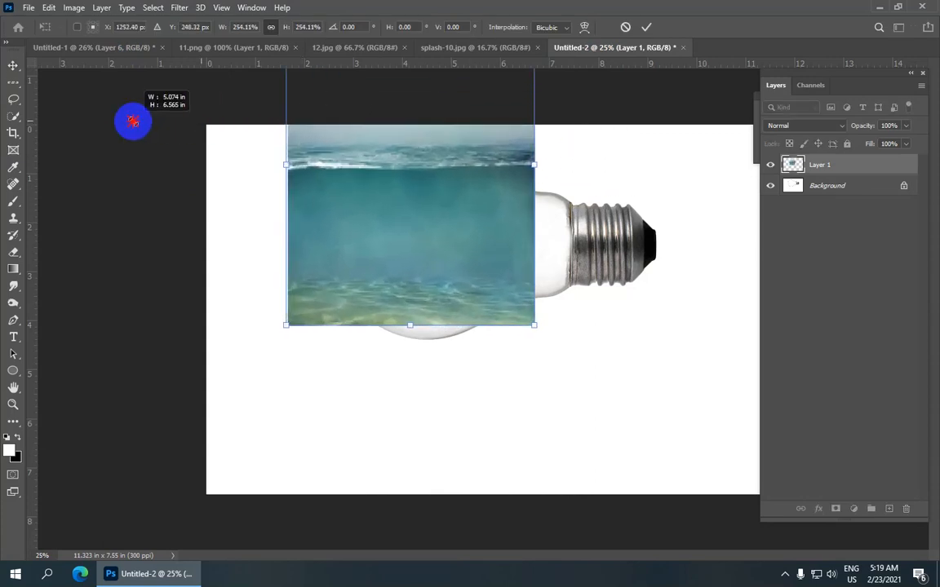
{"action": "left_click_drag", "start_coordinate": [481, 212], "coordinate": [496, 235]}
{"action": "scroll", "coordinate": [496, 235], "scroll_direction": "down", "scroll_amount": 4}
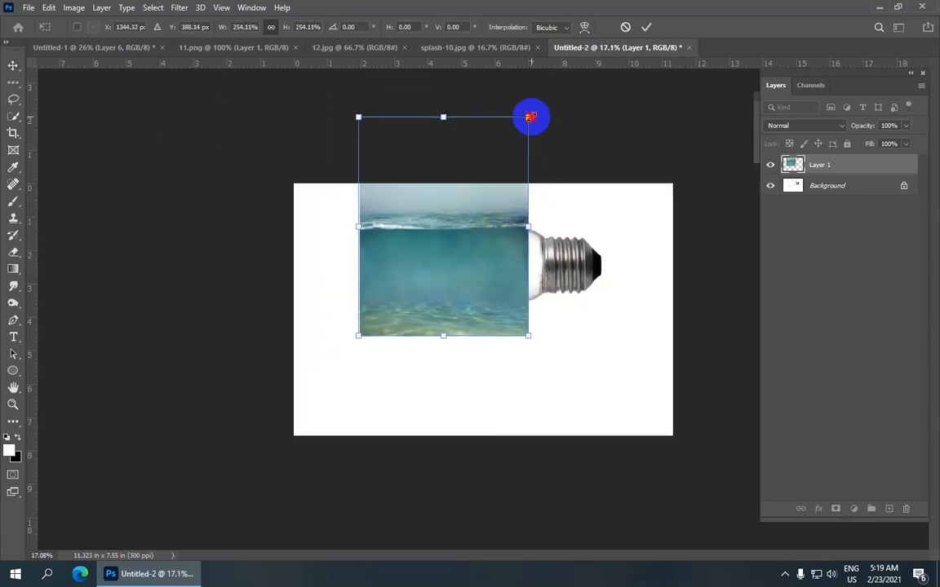
{"action": "left_click_drag", "start_coordinate": [530, 117], "coordinate": [639, 121]}
{"action": "left_click_drag", "start_coordinate": [504, 232], "coordinate": [512, 276]}
{"action": "left_click_drag", "start_coordinate": [584, 109], "coordinate": [614, 84]}
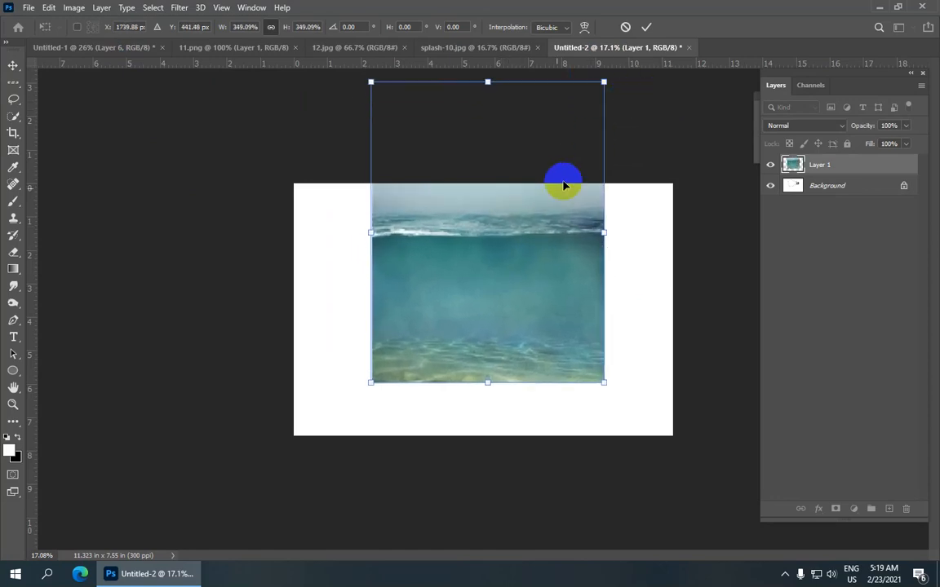
{"action": "left_click_drag", "start_coordinate": [544, 208], "coordinate": [540, 227]}
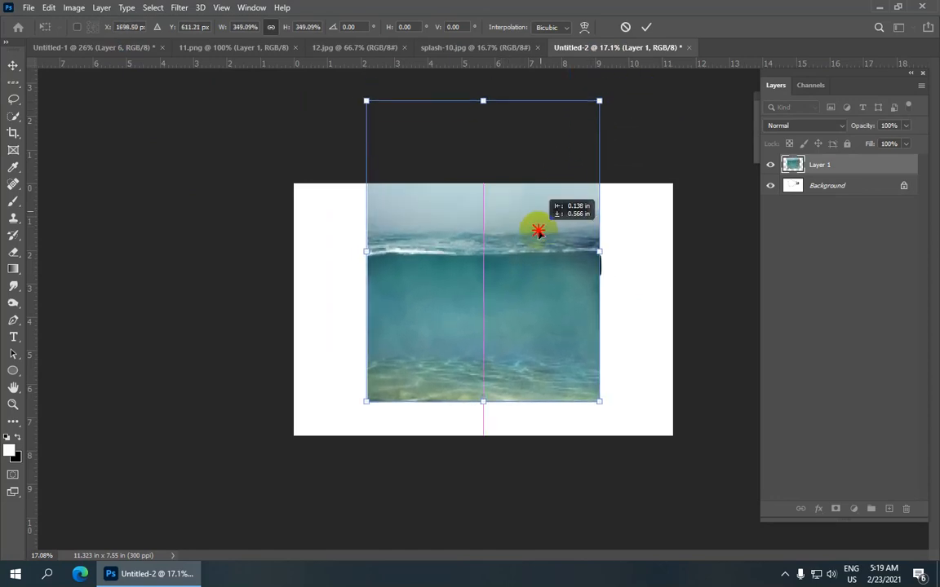
{"action": "left_click", "coordinate": [646, 29]}
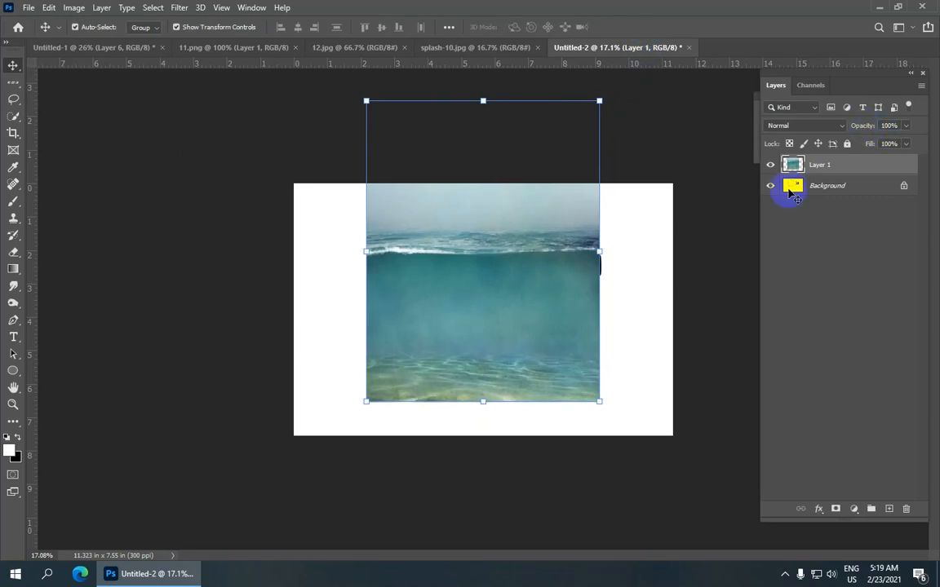
Step: Lower Layer 1's opacity to 75% and nudge the water slightly right and down to align its surface within the bulb
{"action": "key", "text": "shift+Right"}
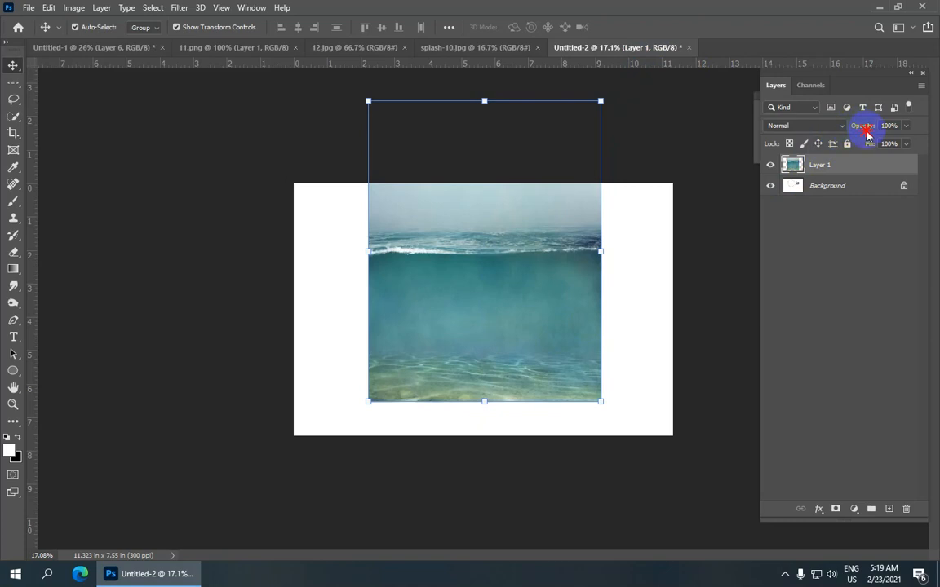
{"action": "left_click_drag", "start_coordinate": [853, 128], "coordinate": [841, 130]}
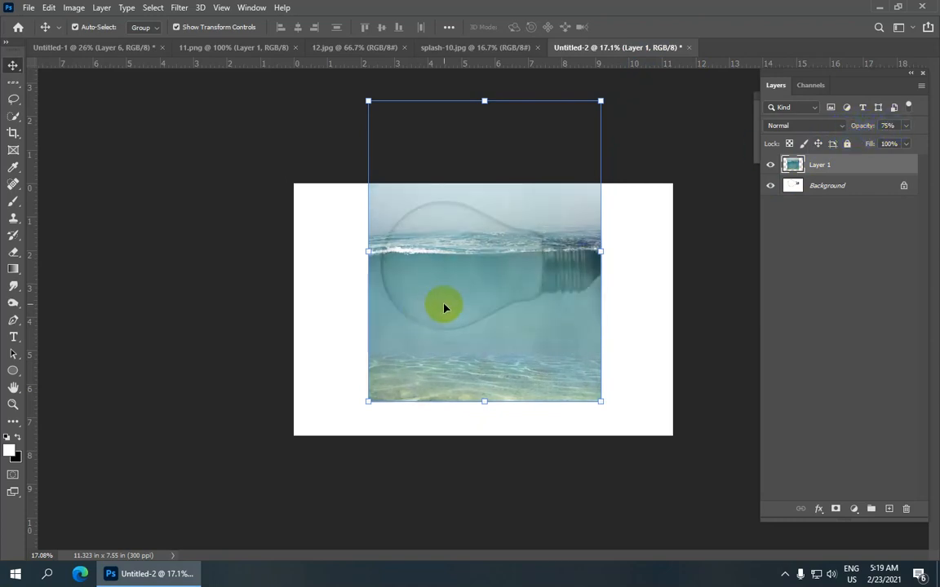
{"action": "key", "text": "Down"}
{"action": "key", "text": "Down"}
{"action": "key", "text": "Down"}
{"action": "key", "text": "Down"}
{"action": "key", "text": "Down"}
{"action": "key", "text": "Down"}
{"action": "key", "text": "Down"}
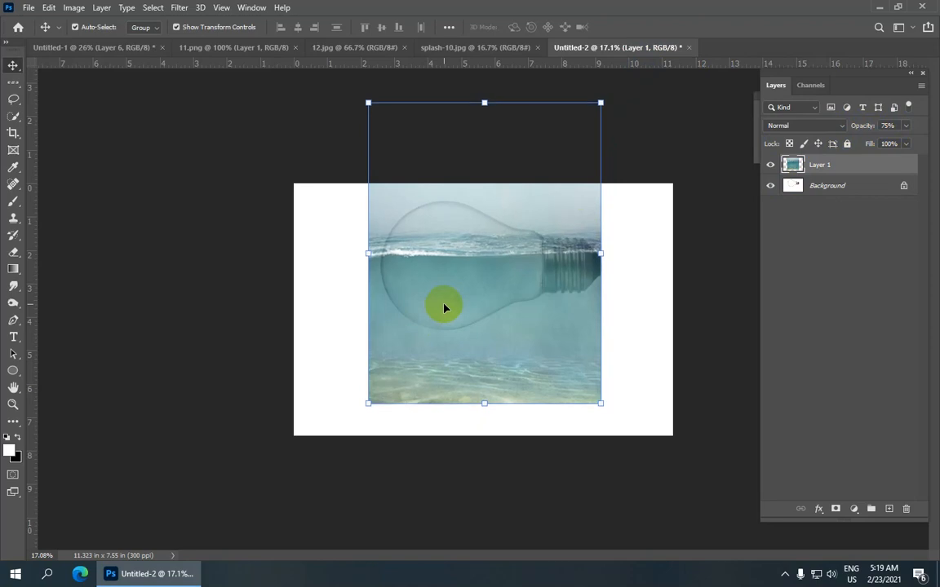
{"action": "key", "text": "Down"}
{"action": "key", "text": "Down"}
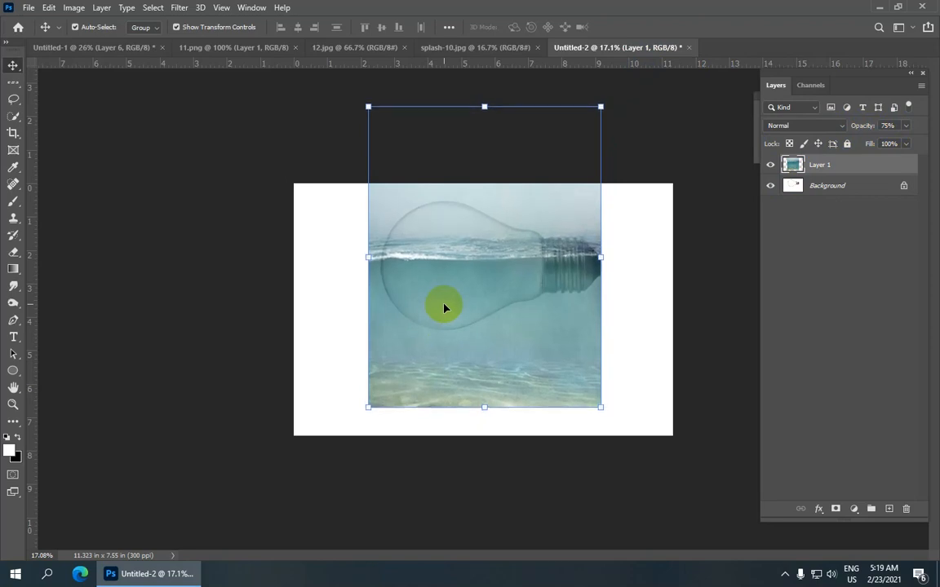
{"action": "left_click", "coordinate": [713, 179]}
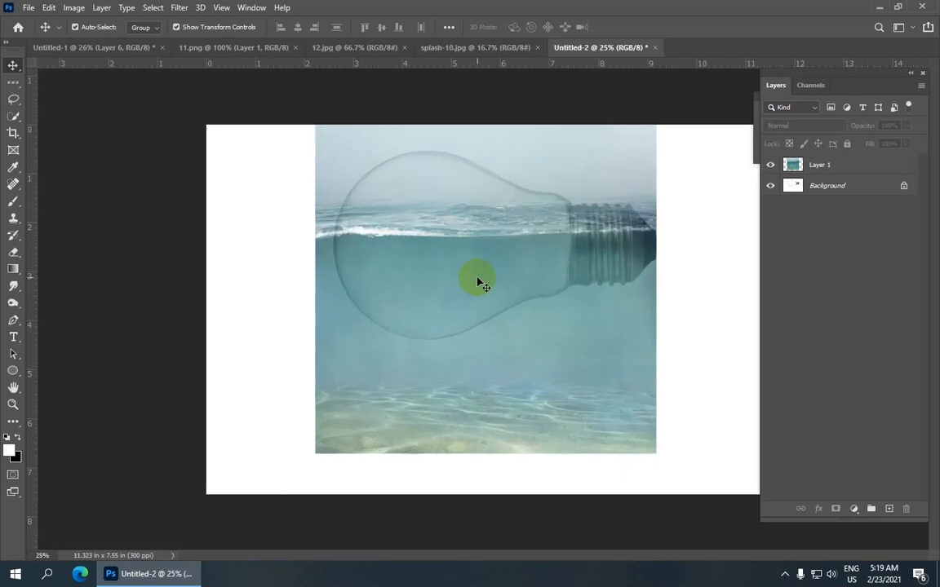
Step: Restore Layer 1's opacity to 100% and add a white layer mask to it
{"action": "scroll", "coordinate": [482, 284], "scroll_direction": "up", "scroll_amount": 1}
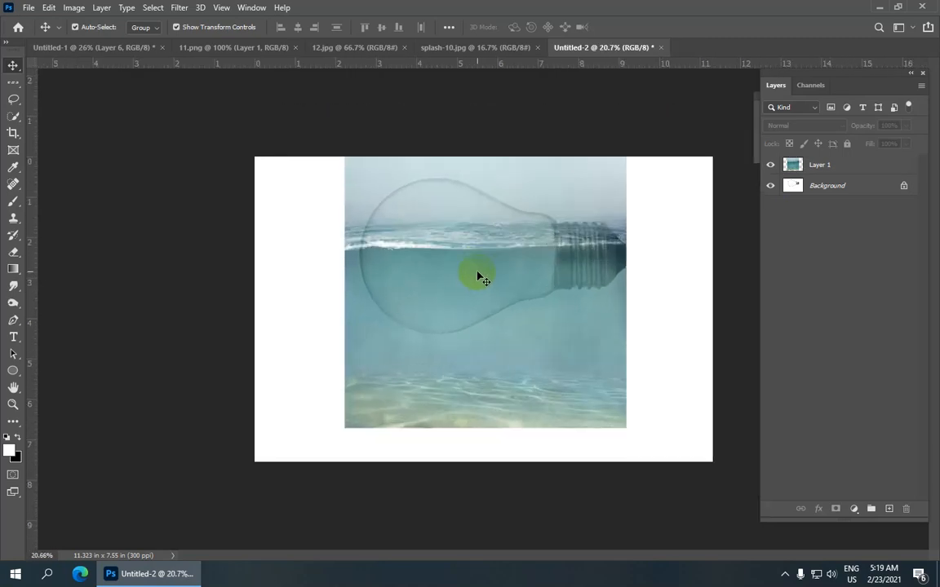
{"action": "left_click", "coordinate": [832, 173]}
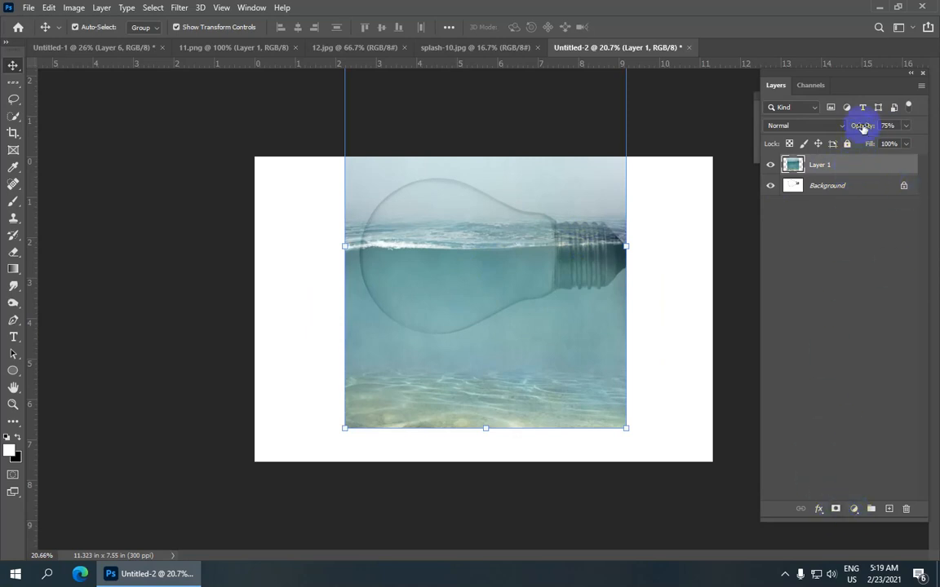
{"action": "left_click_drag", "start_coordinate": [895, 139], "coordinate": [895, 140]}
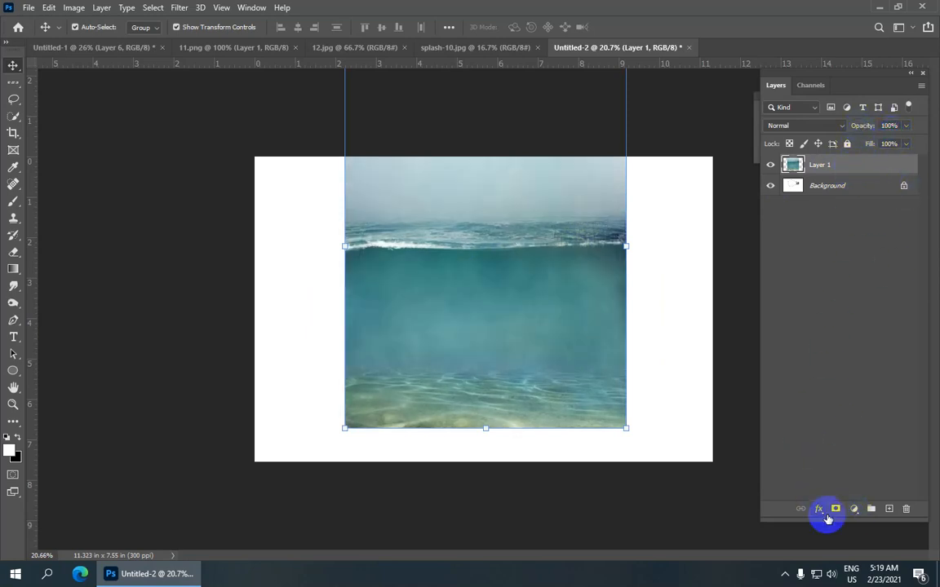
{"action": "left_click", "coordinate": [835, 512]}
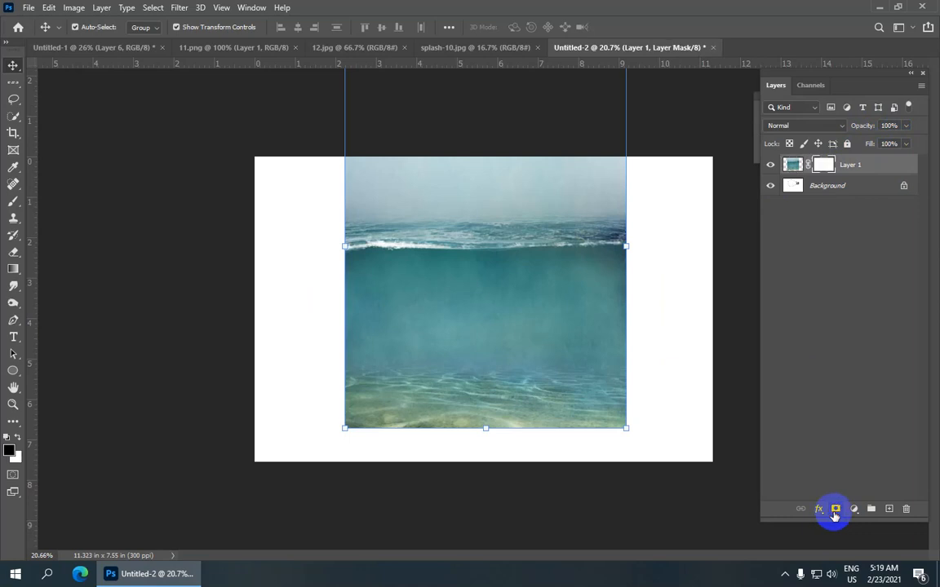
Step: Lower Layer 1's opacity to 83% and set up the Brush tool with black as foreground at 100% opacity
{"action": "mouse_move", "coordinate": [16, 225]}
{"action": "left_mouse_down"}
{"action": "mouse_move", "coordinate": [14, 218]}
{"action": "mouse_move", "coordinate": [108, 225]}
{"action": "left_mouse_up"}
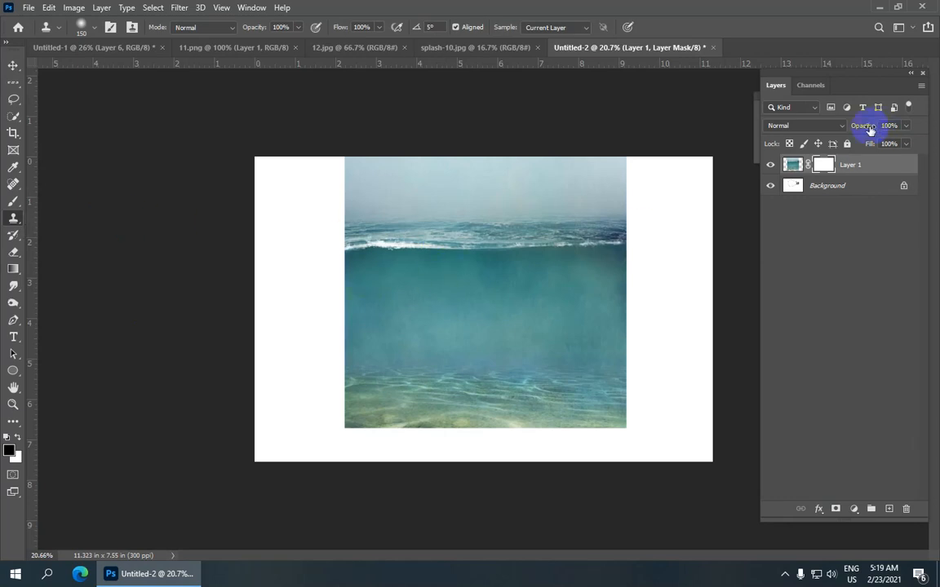
{"action": "left_click_drag", "start_coordinate": [858, 126], "coordinate": [860, 127]}
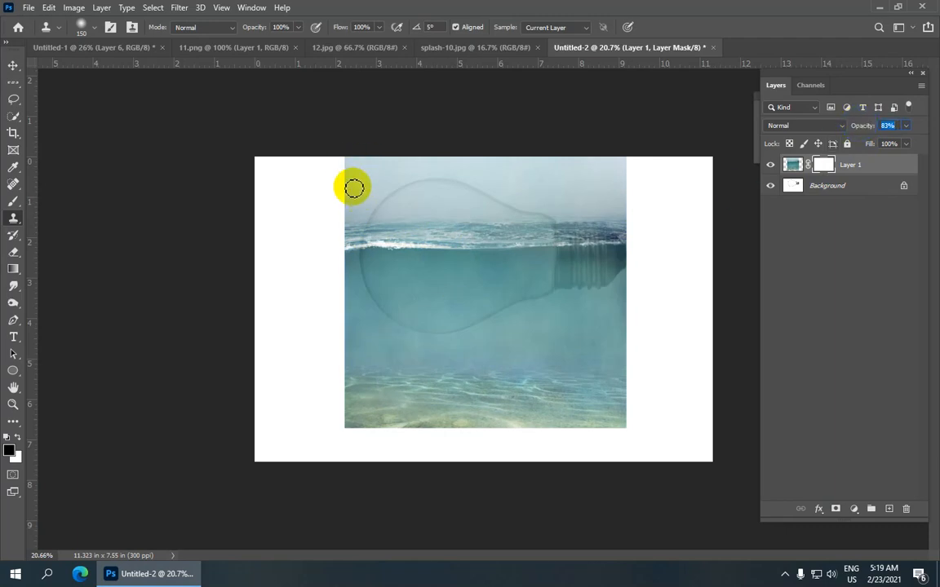
{"action": "left_click_drag", "start_coordinate": [13, 203], "coordinate": [44, 203]}
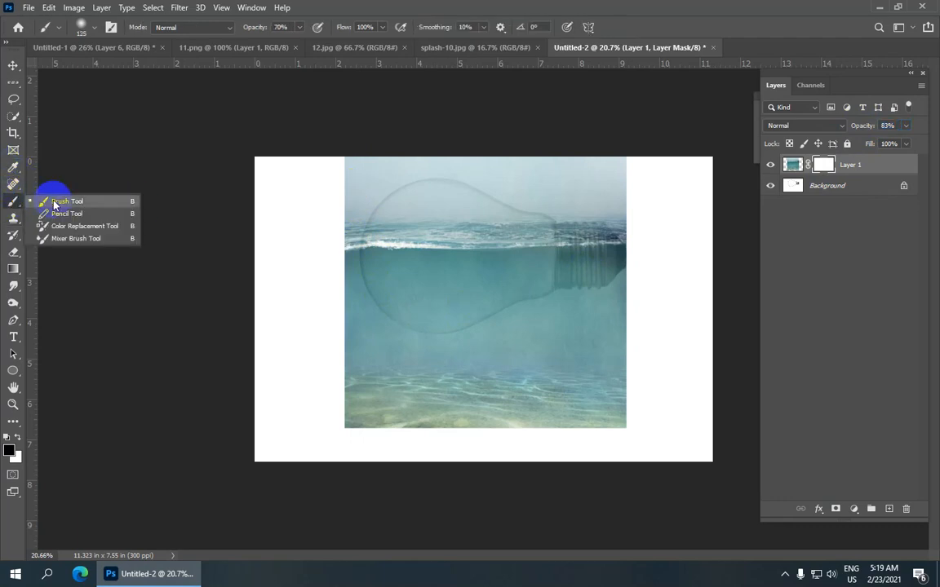
{"action": "left_click", "coordinate": [125, 203]}
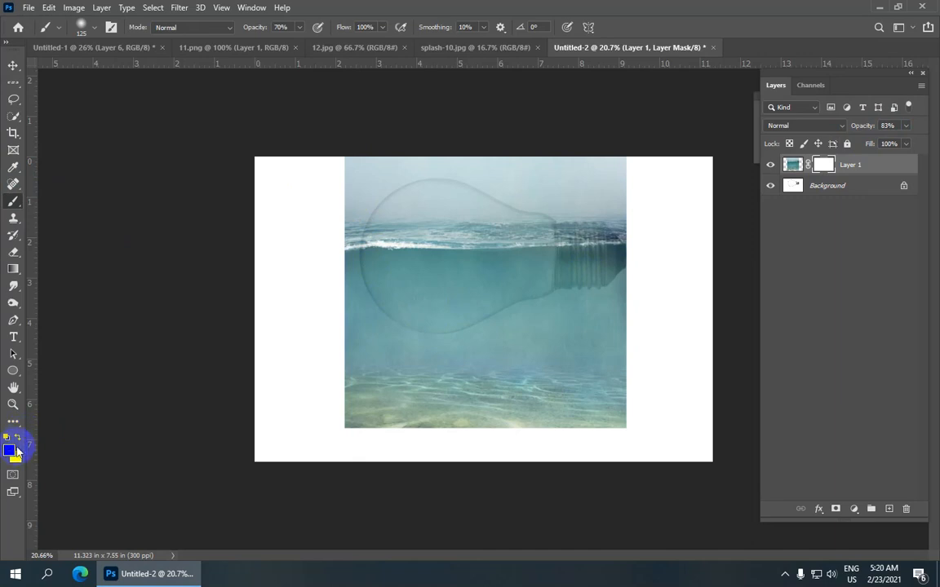
{"action": "key", "text": "d"}
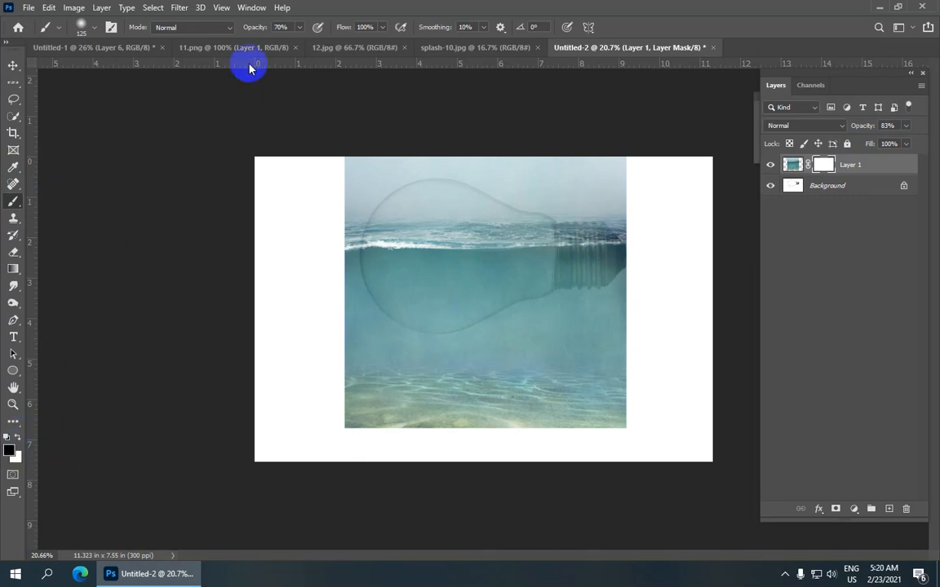
{"action": "left_click_drag", "start_coordinate": [252, 29], "coordinate": [304, 37]}
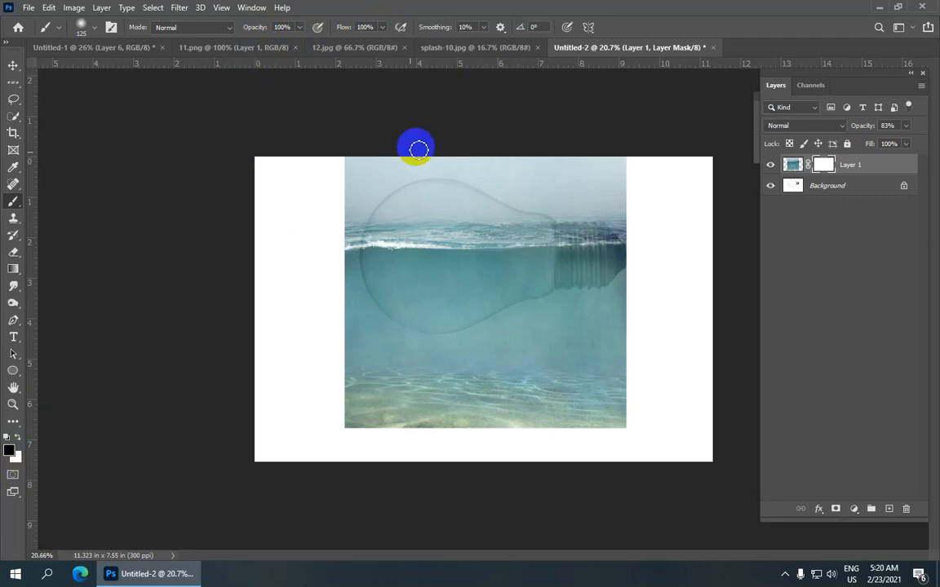
Step: Paint black on Layer 1's mask with a soft brush up to 250 px to hide the water outside the bulb and above its surface
{"action": "scroll", "coordinate": [363, 189], "scroll_direction": "up", "scroll_amount": 1}
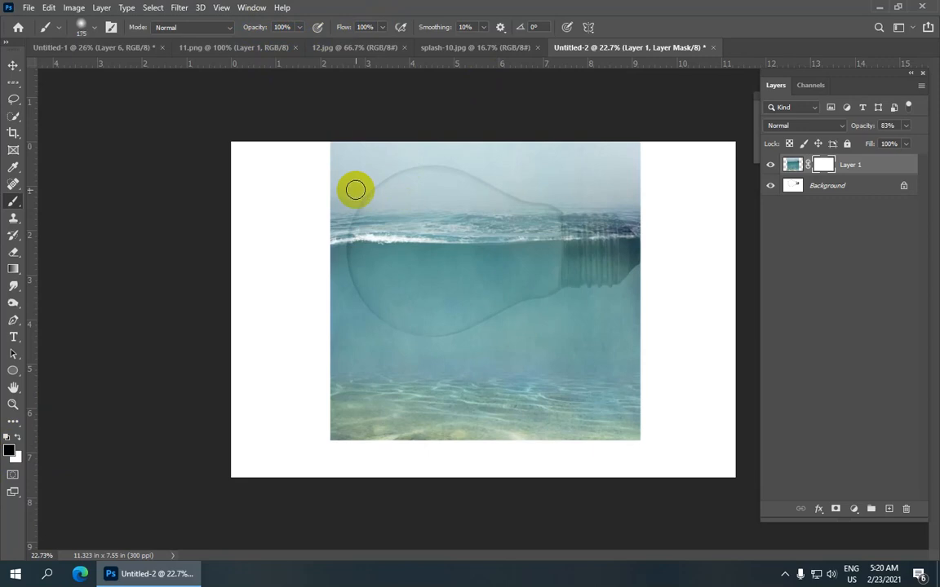
{"action": "mouse_move", "coordinate": [330, 204]}
{"action": "left_mouse_down"}
{"action": "mouse_move", "coordinate": [345, 151]}
{"action": "mouse_move", "coordinate": [338, 187]}
{"action": "mouse_move", "coordinate": [329, 157]}
{"action": "mouse_move", "coordinate": [342, 140]}
{"action": "mouse_move", "coordinate": [345, 193]}
{"action": "mouse_move", "coordinate": [330, 189]}
{"action": "mouse_move", "coordinate": [352, 199]}
{"action": "mouse_move", "coordinate": [403, 187]}
{"action": "mouse_move", "coordinate": [434, 155]}
{"action": "mouse_move", "coordinate": [354, 156]}
{"action": "mouse_move", "coordinate": [449, 157]}
{"action": "mouse_move", "coordinate": [446, 175]}
{"action": "mouse_move", "coordinate": [660, 137]}
{"action": "mouse_move", "coordinate": [627, 200]}
{"action": "mouse_move", "coordinate": [633, 220]}
{"action": "mouse_move", "coordinate": [516, 206]}
{"action": "mouse_move", "coordinate": [519, 192]}
{"action": "mouse_move", "coordinate": [629, 188]}
{"action": "mouse_move", "coordinate": [605, 172]}
{"action": "mouse_move", "coordinate": [452, 193]}
{"action": "mouse_move", "coordinate": [544, 199]}
{"action": "mouse_move", "coordinate": [382, 199]}
{"action": "mouse_move", "coordinate": [321, 219]}
{"action": "mouse_move", "coordinate": [334, 344]}
{"action": "mouse_move", "coordinate": [366, 429]}
{"action": "mouse_move", "coordinate": [325, 425]}
{"action": "mouse_move", "coordinate": [303, 394]}
{"action": "mouse_move", "coordinate": [316, 381]}
{"action": "mouse_move", "coordinate": [347, 424]}
{"action": "mouse_move", "coordinate": [331, 428]}
{"action": "mouse_move", "coordinate": [592, 437]}
{"action": "mouse_move", "coordinate": [687, 420]}
{"action": "mouse_move", "coordinate": [569, 442]}
{"action": "mouse_move", "coordinate": [661, 422]}
{"action": "mouse_move", "coordinate": [583, 406]}
{"action": "mouse_move", "coordinate": [526, 382]}
{"action": "mouse_move", "coordinate": [511, 364]}
{"action": "mouse_move", "coordinate": [598, 351]}
{"action": "mouse_move", "coordinate": [622, 313]}
{"action": "mouse_move", "coordinate": [625, 214]}
{"action": "mouse_move", "coordinate": [632, 223]}
{"action": "mouse_move", "coordinate": [612, 235]}
{"action": "mouse_move", "coordinate": [587, 220]}
{"action": "mouse_move", "coordinate": [576, 250]}
{"action": "mouse_move", "coordinate": [578, 238]}
{"action": "mouse_move", "coordinate": [600, 290]}
{"action": "mouse_move", "coordinate": [621, 304]}
{"action": "mouse_move", "coordinate": [643, 260]}
{"action": "left_mouse_up"}
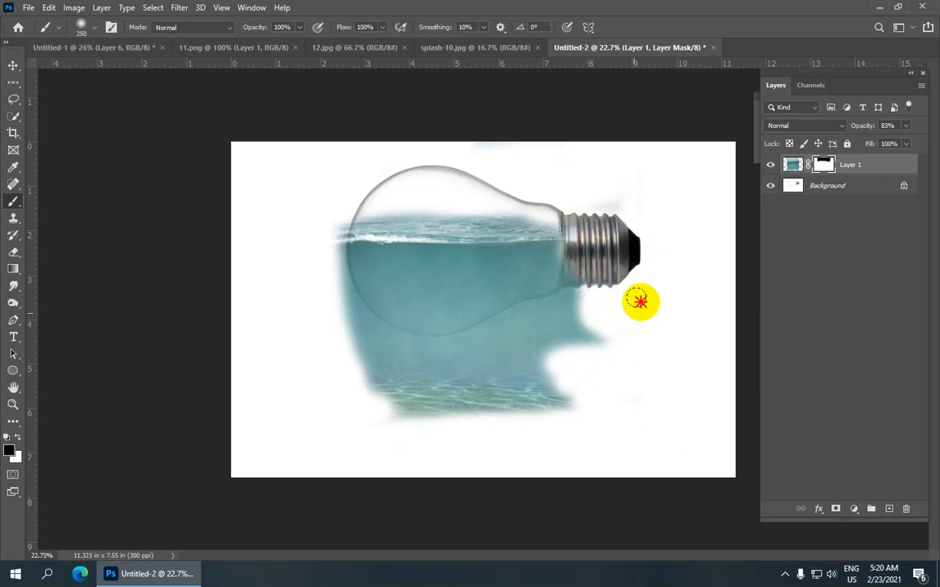
{"action": "mouse_move", "coordinate": [524, 365]}
{"action": "left_mouse_down"}
{"action": "mouse_move", "coordinate": [616, 386]}
{"action": "mouse_move", "coordinate": [508, 382]}
{"action": "mouse_move", "coordinate": [396, 406]}
{"action": "mouse_move", "coordinate": [407, 426]}
{"action": "mouse_move", "coordinate": [438, 418]}
{"action": "mouse_move", "coordinate": [350, 386]}
{"action": "mouse_move", "coordinate": [407, 368]}
{"action": "mouse_move", "coordinate": [400, 363]}
{"action": "mouse_move", "coordinate": [522, 355]}
{"action": "mouse_move", "coordinate": [581, 313]}
{"action": "mouse_move", "coordinate": [457, 346]}
{"action": "mouse_move", "coordinate": [387, 350]}
{"action": "mouse_move", "coordinate": [481, 375]}
{"action": "mouse_move", "coordinate": [443, 388]}
{"action": "mouse_move", "coordinate": [372, 352]}
{"action": "mouse_move", "coordinate": [332, 304]}
{"action": "mouse_move", "coordinate": [454, 371]}
{"action": "mouse_move", "coordinate": [450, 382]}
{"action": "mouse_move", "coordinate": [424, 363]}
{"action": "mouse_move", "coordinate": [450, 390]}
{"action": "mouse_move", "coordinate": [377, 362]}
{"action": "mouse_move", "coordinate": [326, 260]}
{"action": "mouse_move", "coordinate": [331, 221]}
{"action": "mouse_move", "coordinate": [334, 295]}
{"action": "mouse_move", "coordinate": [361, 336]}
{"action": "mouse_move", "coordinate": [390, 339]}
{"action": "mouse_move", "coordinate": [365, 371]}
{"action": "left_mouse_up"}
{"action": "scroll", "coordinate": [484, 302], "scroll_direction": "up", "scroll_amount": 2}
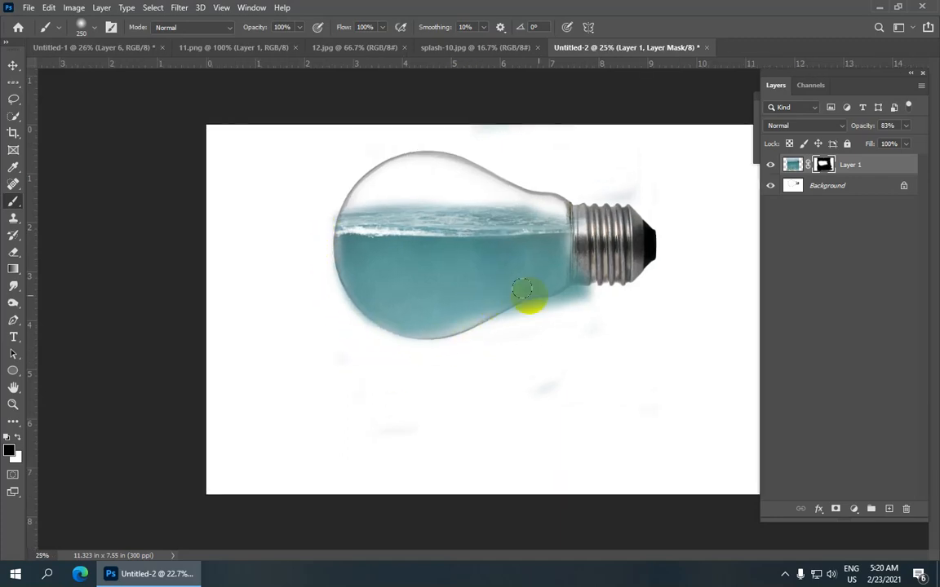
{"action": "mouse_move", "coordinate": [591, 293]}
{"action": "left_mouse_down"}
{"action": "mouse_move", "coordinate": [485, 322]}
{"action": "mouse_move", "coordinate": [499, 310]}
{"action": "left_mouse_up"}
{"action": "scroll", "coordinate": [482, 311], "scroll_direction": "up", "scroll_amount": 2}
{"action": "scroll", "coordinate": [482, 315], "scroll_direction": "down", "scroll_amount": 1}
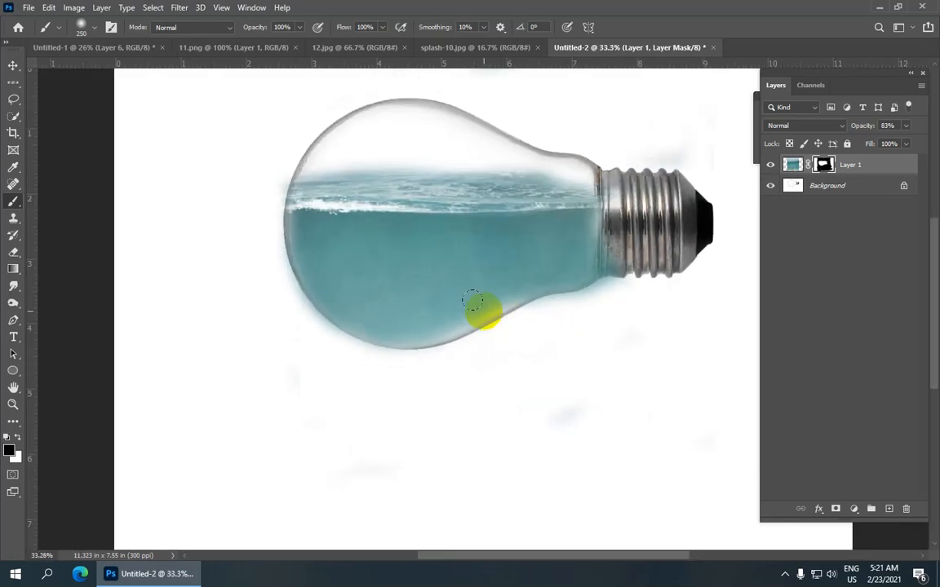
{"action": "left_click_drag", "start_coordinate": [291, 289], "coordinate": [300, 340]}
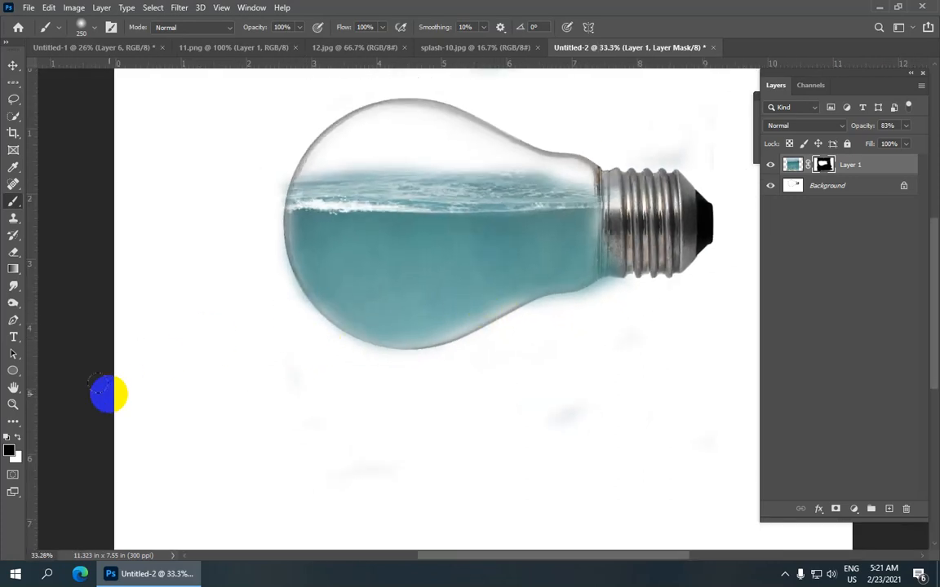
Step: Refine Layer 1's mask, painting white to restore water along the inside of the glass and black to clear spill around the screw base
{"action": "left_click", "coordinate": [18, 441]}
{"action": "scroll", "coordinate": [307, 251], "scroll_direction": "up", "scroll_amount": 2}
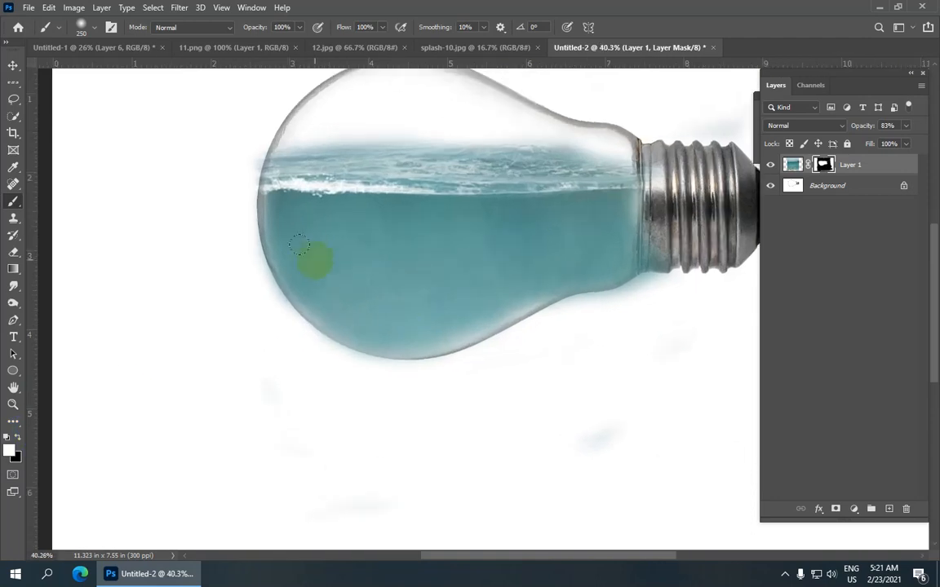
{"action": "mouse_move", "coordinate": [288, 245]}
{"action": "left_mouse_down"}
{"action": "mouse_move", "coordinate": [324, 301]}
{"action": "mouse_move", "coordinate": [373, 326]}
{"action": "mouse_move", "coordinate": [456, 319]}
{"action": "mouse_move", "coordinate": [474, 307]}
{"action": "mouse_move", "coordinate": [424, 334]}
{"action": "mouse_move", "coordinate": [462, 324]}
{"action": "mouse_move", "coordinate": [503, 279]}
{"action": "mouse_move", "coordinate": [513, 290]}
{"action": "mouse_move", "coordinate": [498, 273]}
{"action": "mouse_move", "coordinate": [491, 286]}
{"action": "mouse_move", "coordinate": [527, 271]}
{"action": "mouse_move", "coordinate": [484, 285]}
{"action": "mouse_move", "coordinate": [598, 252]}
{"action": "left_mouse_up"}
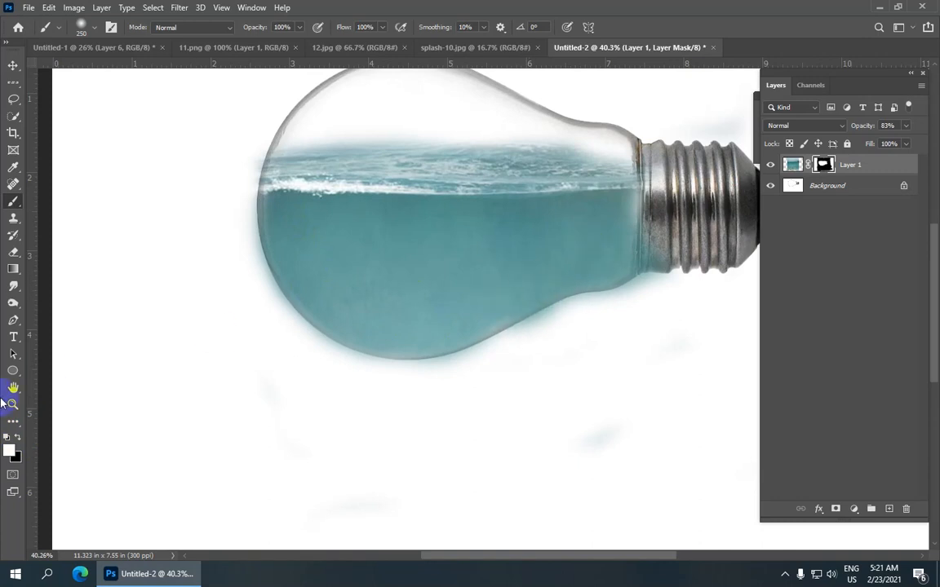
{"action": "mouse_move", "coordinate": [470, 375]}
{"action": "left_mouse_down"}
{"action": "mouse_move", "coordinate": [539, 315]}
{"action": "mouse_move", "coordinate": [565, 316]}
{"action": "mouse_move", "coordinate": [654, 275]}
{"action": "mouse_move", "coordinate": [659, 220]}
{"action": "mouse_move", "coordinate": [674, 234]}
{"action": "mouse_move", "coordinate": [659, 168]}
{"action": "left_mouse_up"}
{"action": "scroll", "coordinate": [485, 204], "scroll_direction": "down", "scroll_amount": 4}
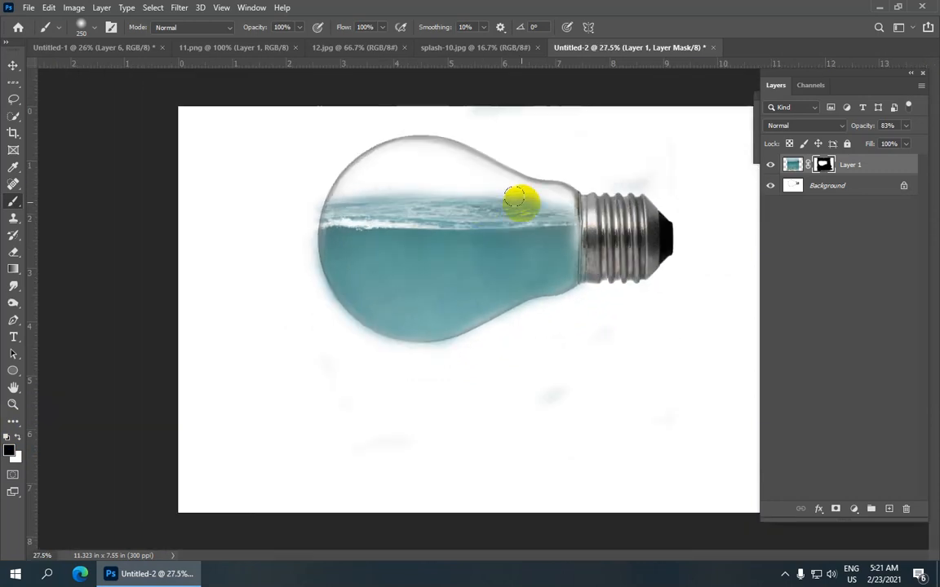
{"action": "key", "text": "d"}
{"action": "scroll", "coordinate": [542, 212], "scroll_direction": "up", "scroll_amount": 4}
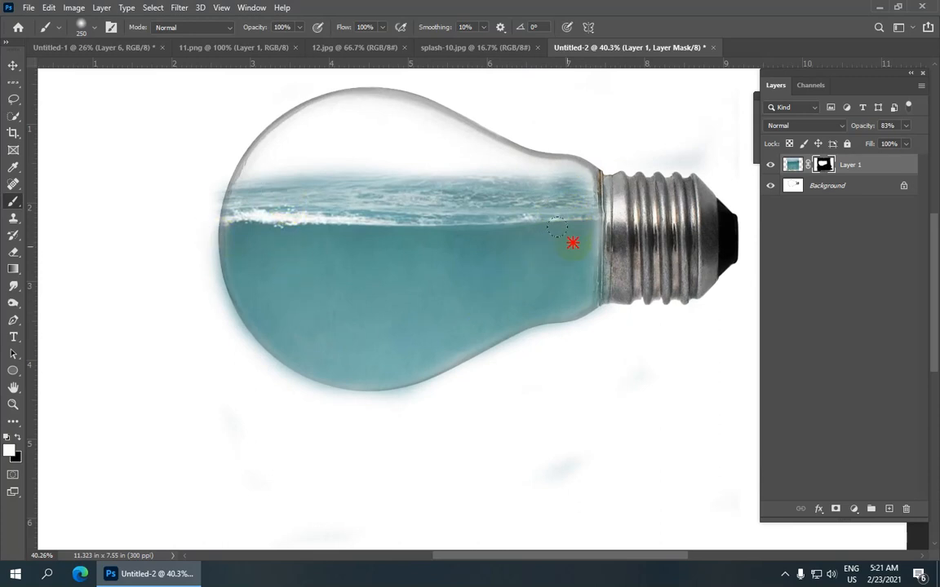
{"action": "left_click", "coordinate": [459, 217]}
{"action": "scroll", "coordinate": [318, 237], "scroll_direction": "down", "scroll_amount": 5}
{"action": "right_click", "coordinate": [405, 332]}
{"action": "right_click", "coordinate": [637, 306]}
{"action": "right_click", "coordinate": [387, 277]}
{"action": "right_click", "coordinate": [376, 256]}
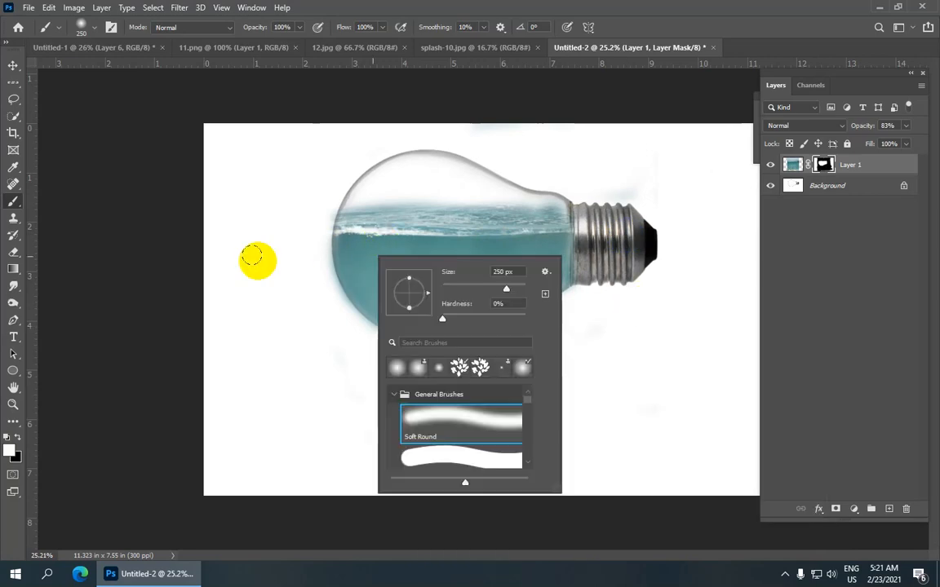
{"action": "left_click", "coordinate": [281, 266]}
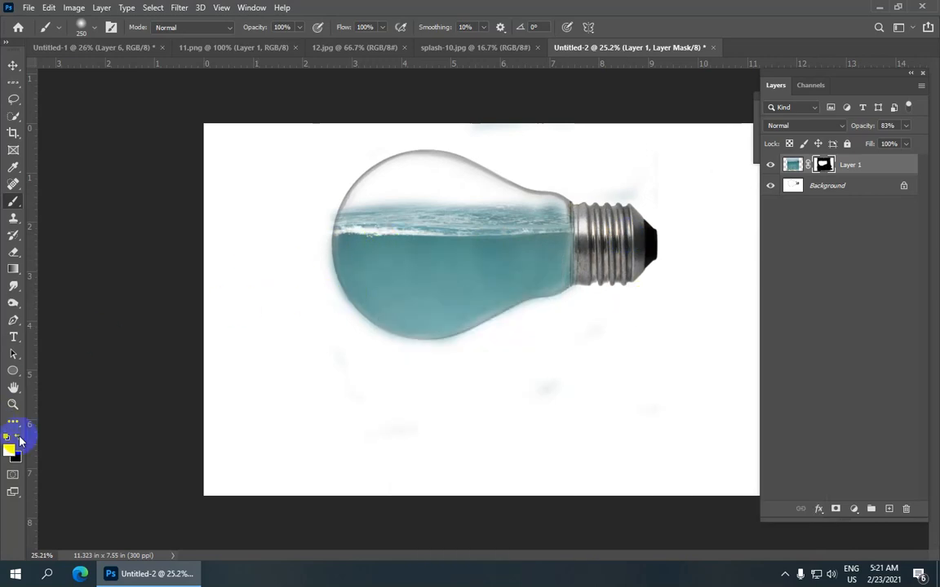
Step: Check the finished composite in Untitled-1 for comparison and close the 12.jpg document
{"action": "left_click", "coordinate": [115, 47]}
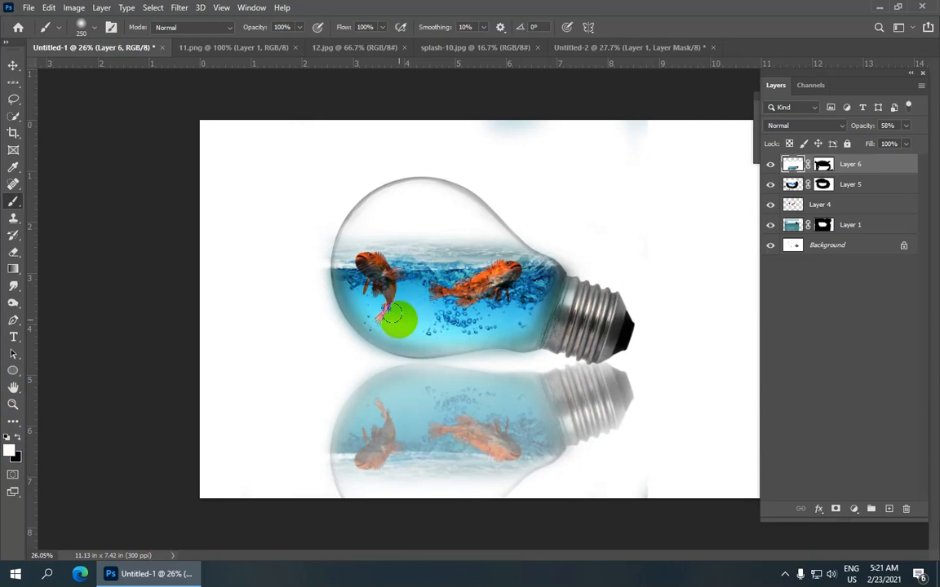
{"action": "left_click", "coordinate": [595, 49]}
{"action": "left_click", "coordinate": [481, 48]}
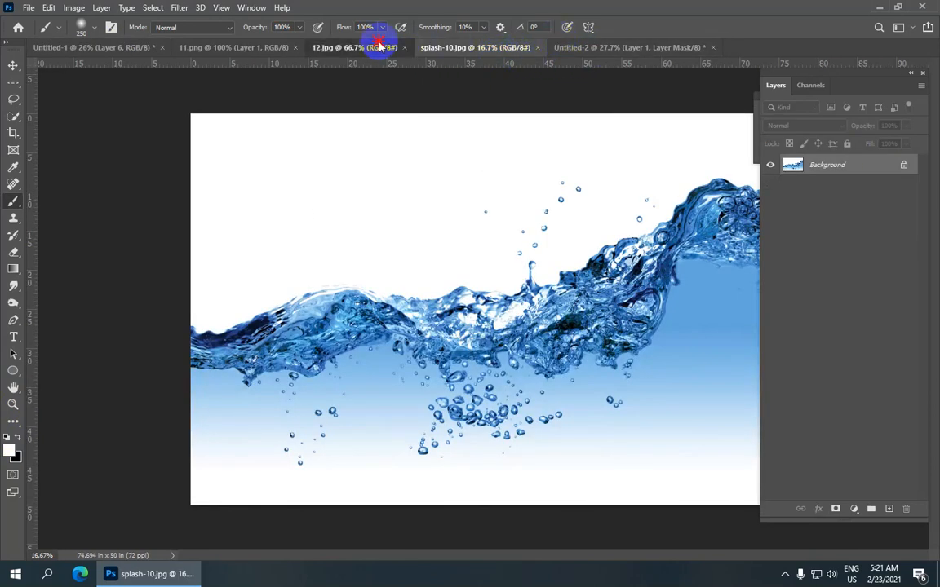
{"action": "left_click", "coordinate": [382, 48]}
{"action": "left_click", "coordinate": [406, 47]}
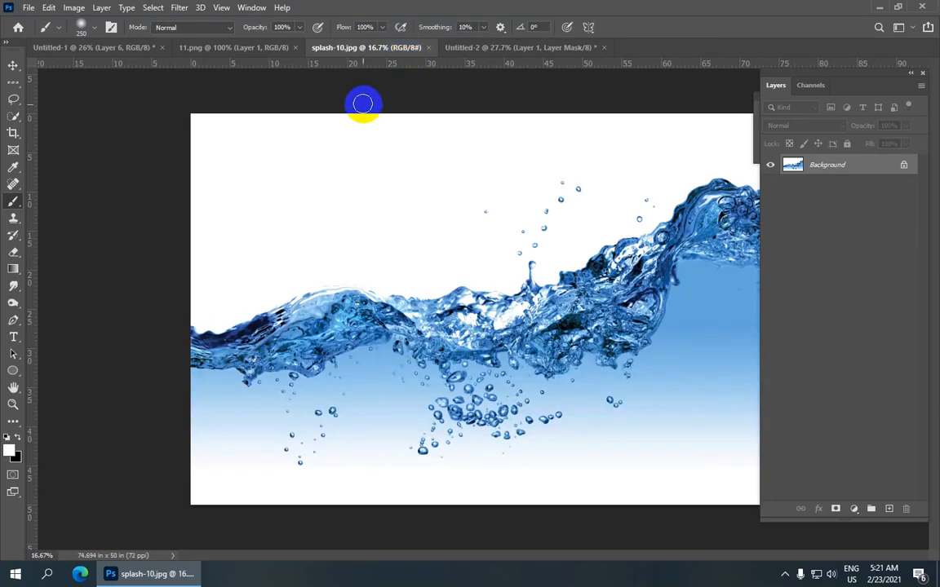
Step: Copy the orange fish from 11.png into Untitled-2 as a new layer over the bulb
{"action": "left_click", "coordinate": [259, 47]}
{"action": "left_click", "coordinate": [13, 65]}
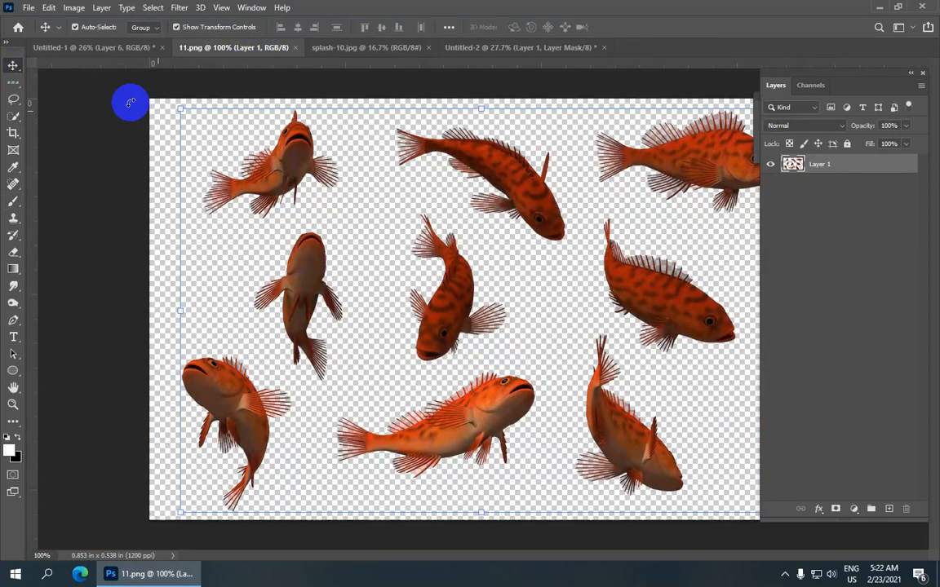
{"action": "scroll", "coordinate": [423, 269], "scroll_direction": "down", "scroll_amount": 3}
{"action": "left_click_drag", "start_coordinate": [445, 287], "coordinate": [467, 219]}
{"action": "left_click_drag", "start_coordinate": [441, 270], "coordinate": [443, 271]}
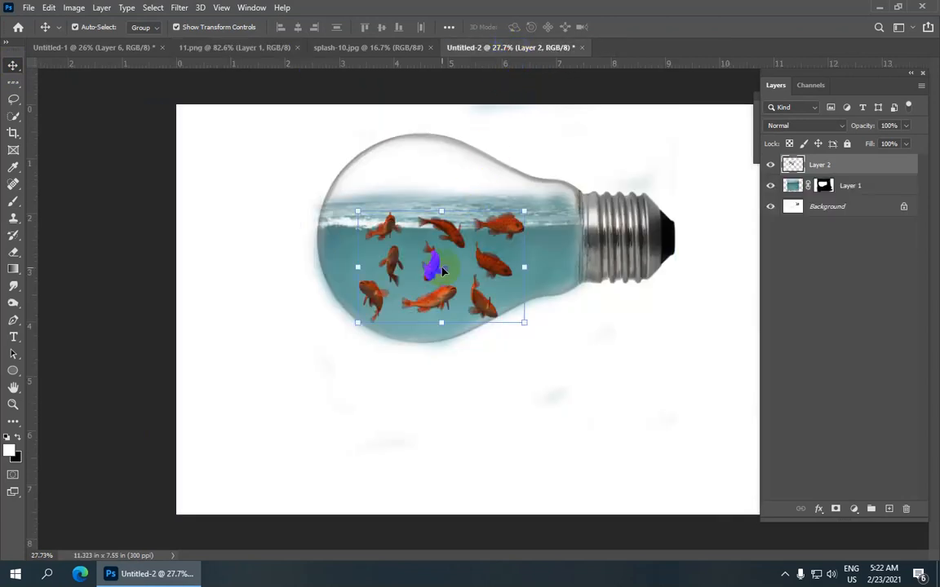
Step: Scale the fish layer proportionally to about 190%, move it so two lower fish sit in the water, and apply the transform
{"action": "left_click_drag", "start_coordinate": [522, 210], "coordinate": [586, 168]}
{"action": "left_click_drag", "start_coordinate": [353, 168], "coordinate": [325, 147]}
{"action": "left_click_drag", "start_coordinate": [380, 218], "coordinate": [405, 213]}
{"action": "left_click_drag", "start_coordinate": [352, 135], "coordinate": [281, 109]}
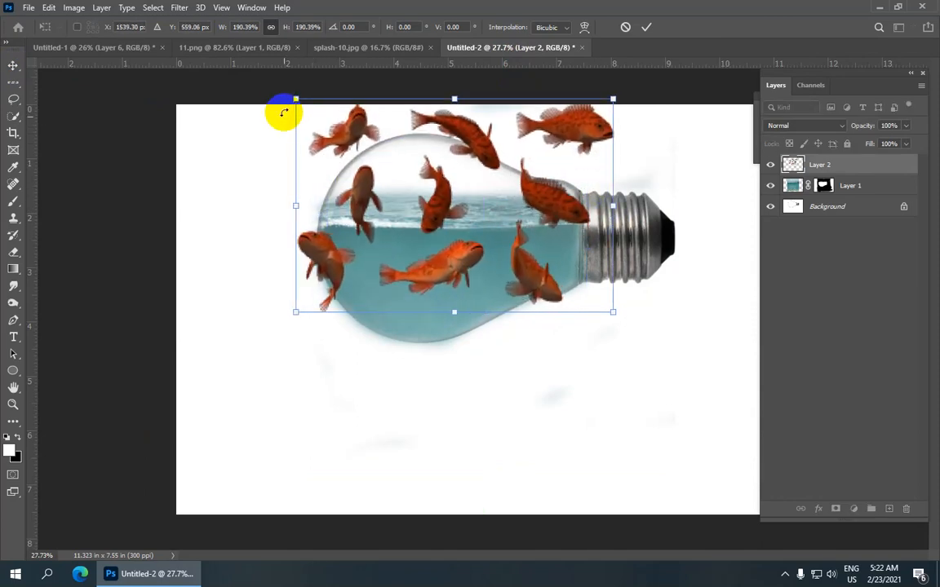
{"action": "left_click_drag", "start_coordinate": [430, 267], "coordinate": [481, 267]}
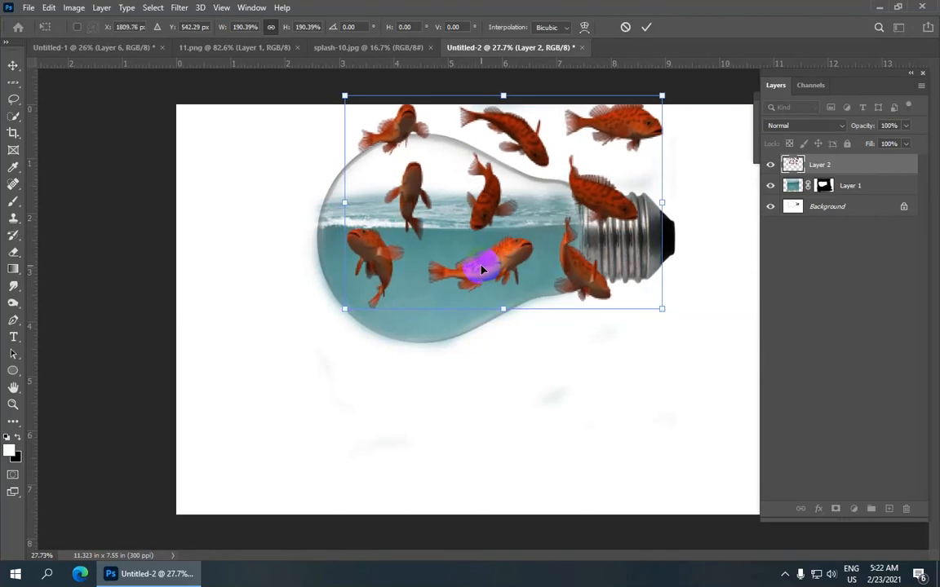
{"action": "left_click", "coordinate": [645, 30]}
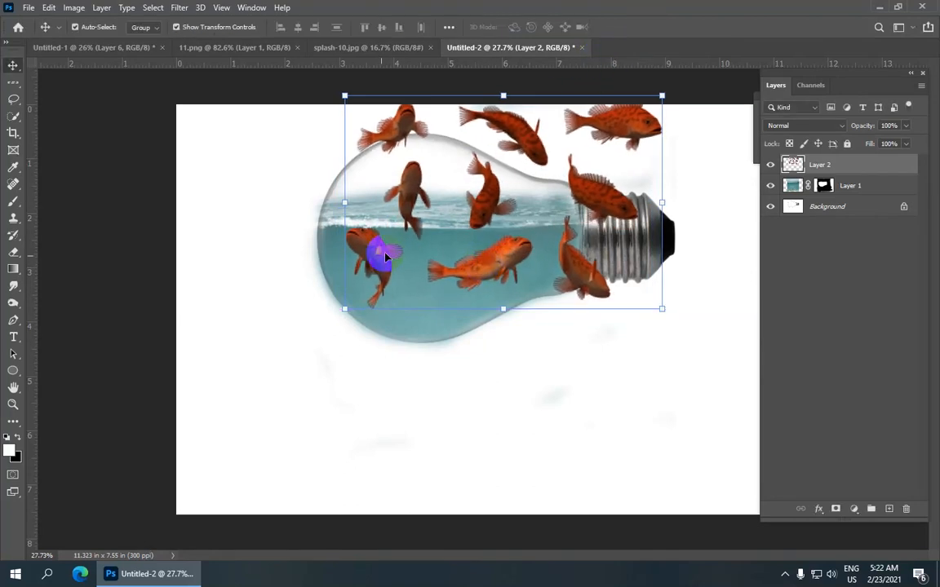
Step: Lasso the two lower fish inside the water and copy the selection to a new layer
{"action": "left_click", "coordinate": [14, 100]}
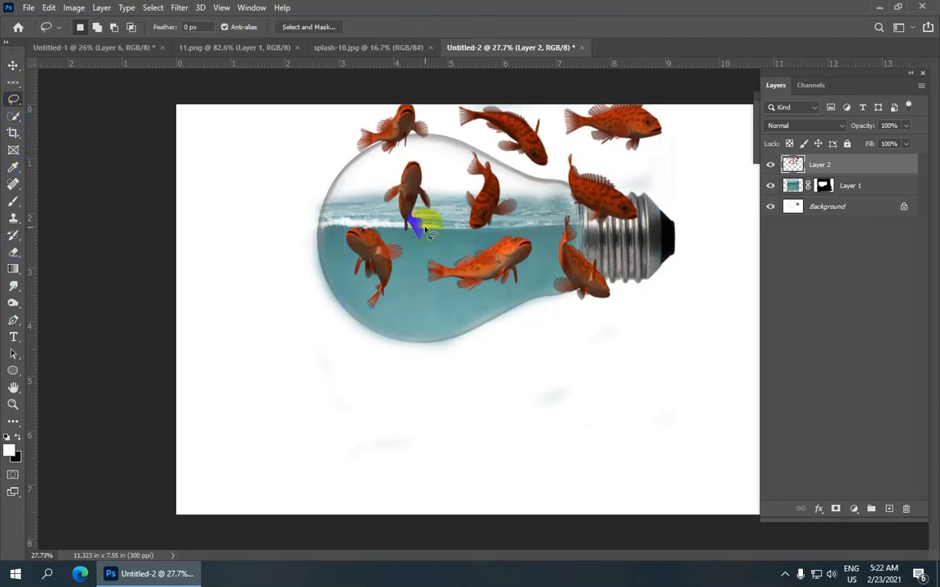
{"action": "scroll", "coordinate": [418, 229], "scroll_direction": "up", "scroll_amount": 5}
{"action": "scroll", "coordinate": [292, 278], "scroll_direction": "up", "scroll_amount": 1}
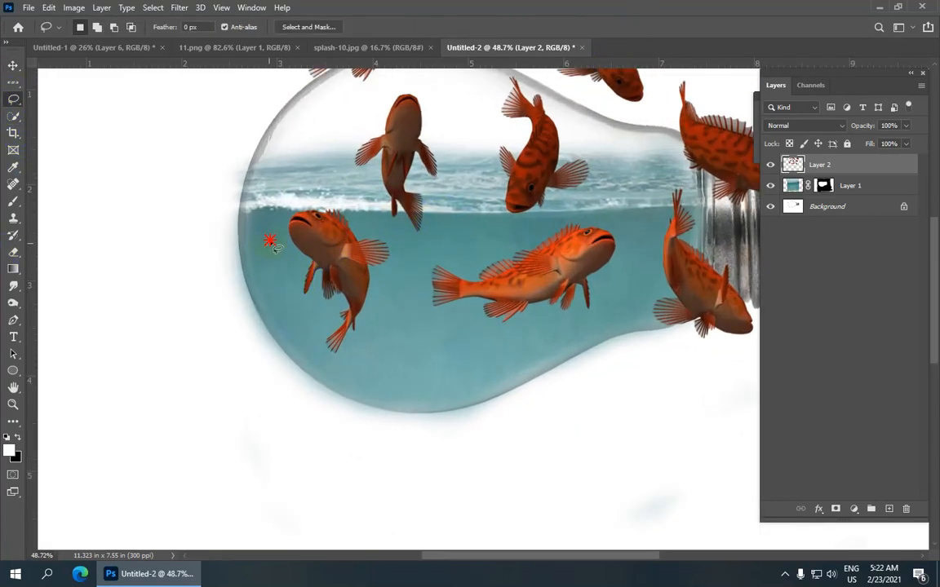
{"action": "left_click_drag", "start_coordinate": [291, 200], "coordinate": [325, 199]}
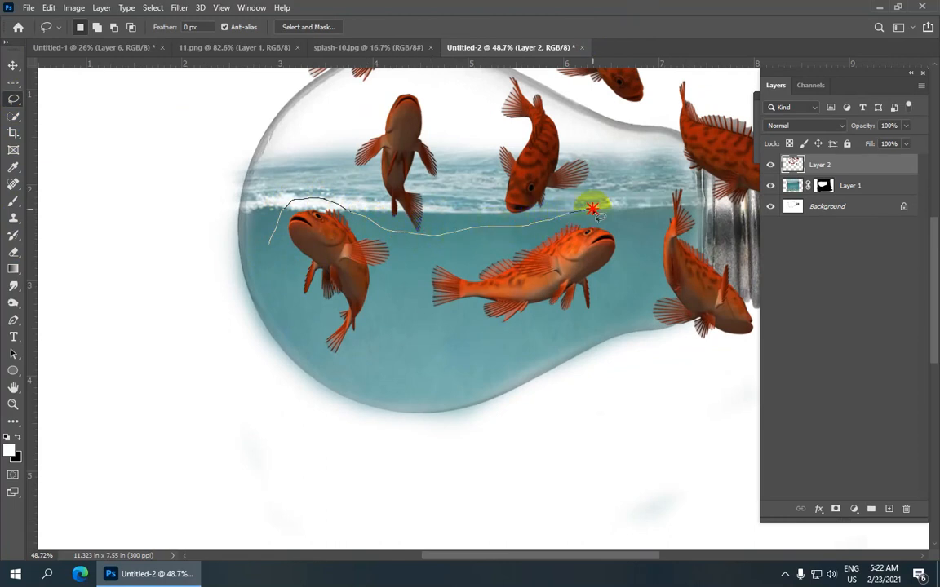
{"action": "mouse_move", "coordinate": [597, 357]}
{"action": "left_mouse_down"}
{"action": "mouse_move", "coordinate": [510, 412]}
{"action": "mouse_move", "coordinate": [378, 438]}
{"action": "mouse_move", "coordinate": [256, 377]}
{"action": "mouse_move", "coordinate": [269, 241]}
{"action": "left_mouse_up"}
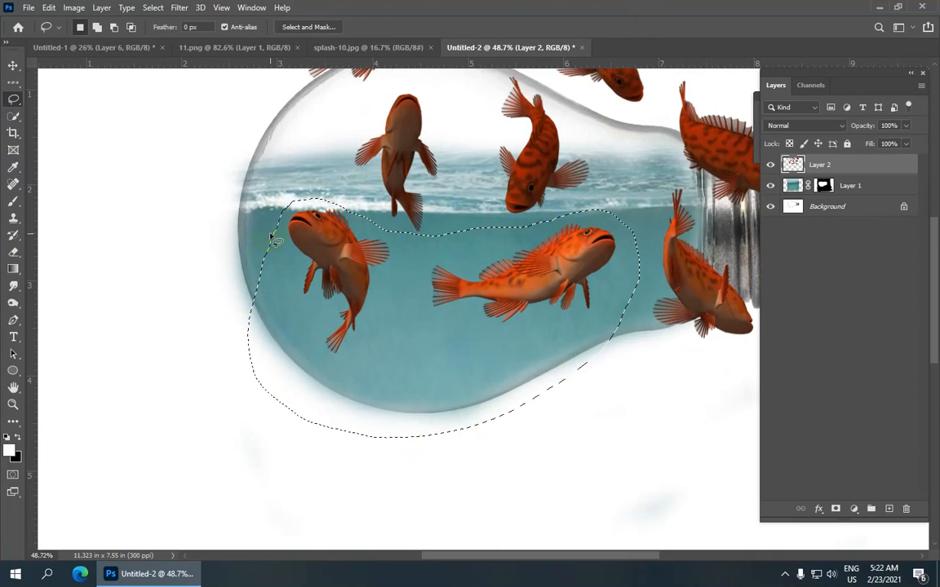
{"action": "right_click", "coordinate": [408, 273]}
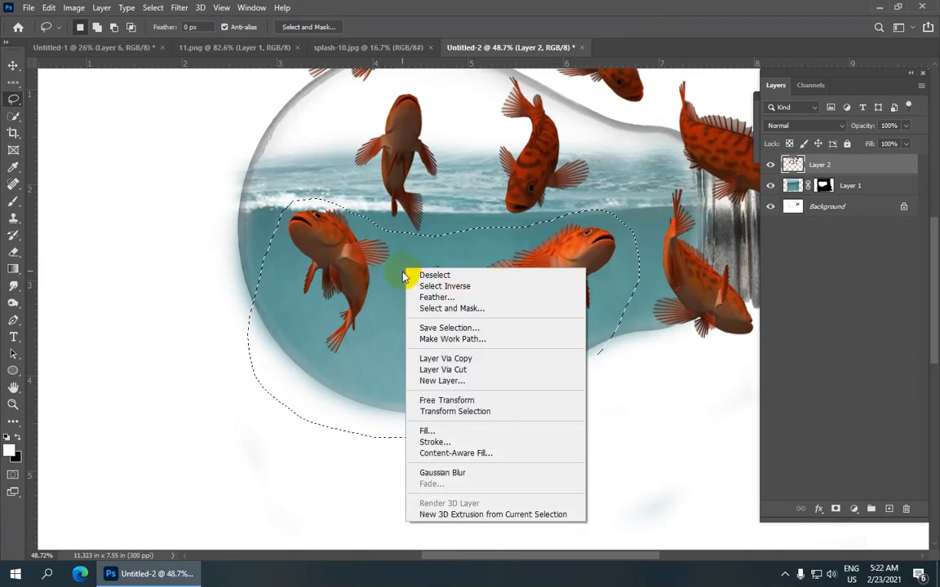
{"action": "left_click", "coordinate": [499, 360]}
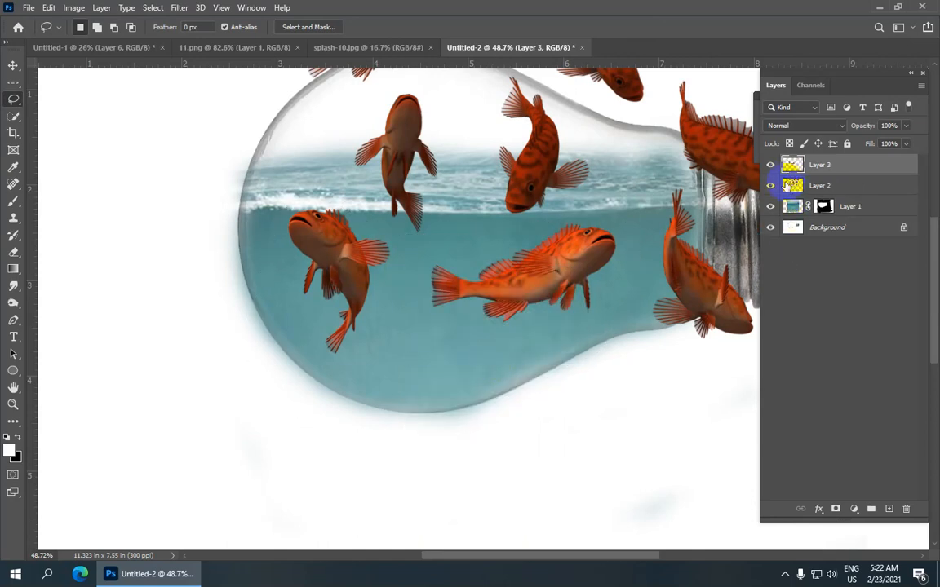
Step: Delete Layer 2 containing the full set of fish, keeping the layer with the two copied fish
{"action": "left_click", "coordinate": [769, 189]}
{"action": "left_click", "coordinate": [770, 189]}
{"action": "left_click", "coordinate": [769, 189]}
{"action": "left_click", "coordinate": [769, 189]}
{"action": "left_click", "coordinate": [769, 189]}
{"action": "left_click", "coordinate": [769, 189]}
{"action": "left_click", "coordinate": [829, 186]}
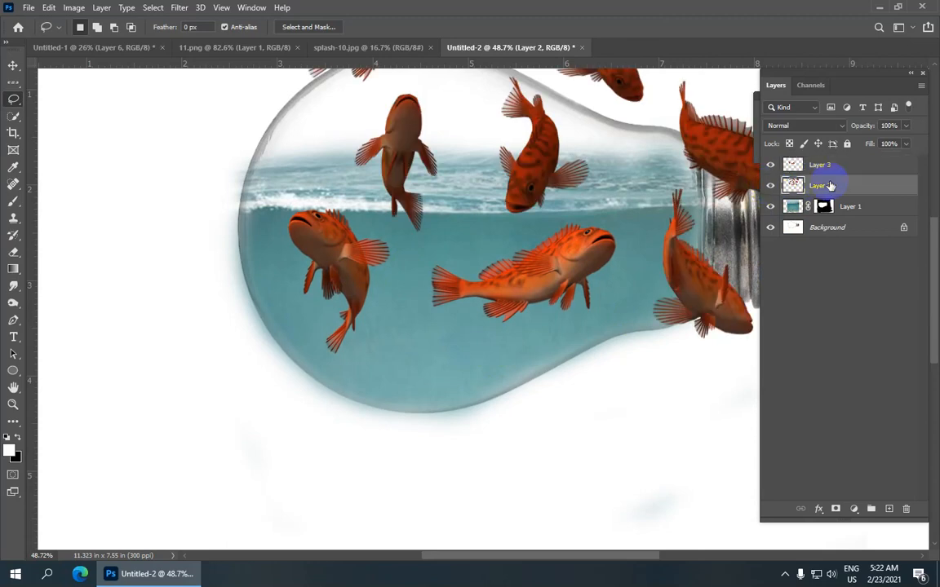
{"action": "scroll", "coordinate": [724, 217], "scroll_direction": "down", "scroll_amount": 1}
{"action": "left_click_drag", "start_coordinate": [890, 185], "coordinate": [902, 510]}
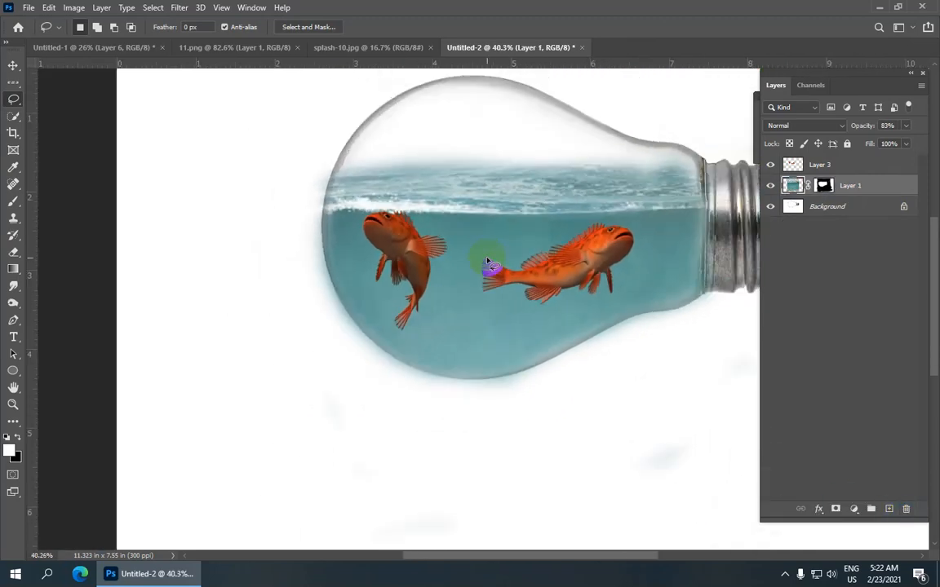
Step: Select Layer 3 and nudge the two fish upward until they overlap the water surface in the bulb
{"action": "left_click", "coordinate": [13, 65]}
{"action": "left_click", "coordinate": [881, 164]}
{"action": "scroll", "coordinate": [550, 247], "scroll_direction": "down", "scroll_amount": 3}
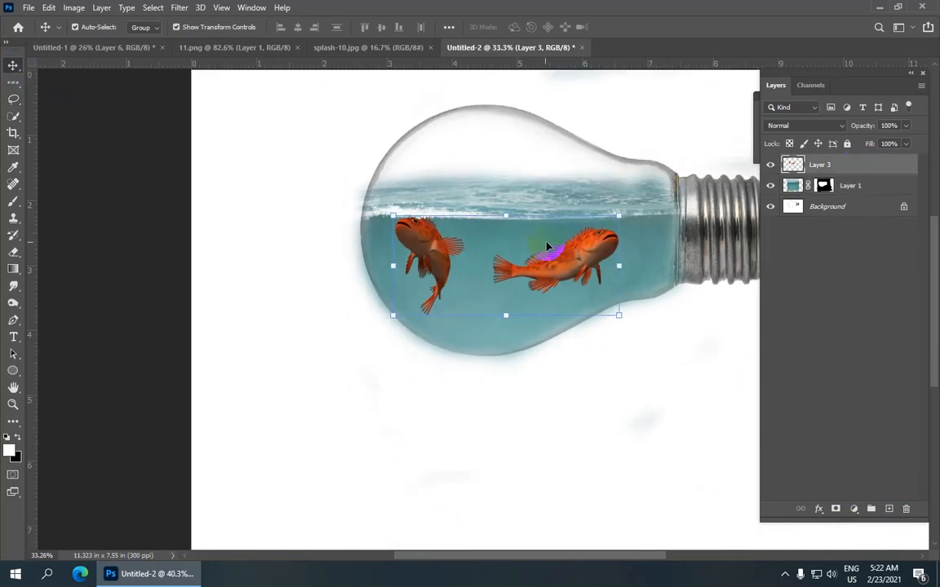
{"action": "key", "text": "shift+Up"}
{"action": "key", "text": "shift+Up"}
{"action": "key", "text": "shift+Up"}
{"action": "key", "text": "shift+Up"}
{"action": "key", "text": "shift+Up"}
{"action": "key", "text": "shift+Up"}
{"action": "key", "text": "shift+Up"}
{"action": "key", "text": "shift+Up"}
{"action": "key", "text": "shift+Up"}
{"action": "key", "text": "shift+Up"}
{"action": "key", "text": "shift+Up"}
{"action": "key", "text": "shift+Up"}
{"action": "key", "text": "shift+Up"}
{"action": "key", "text": "shift+Up"}
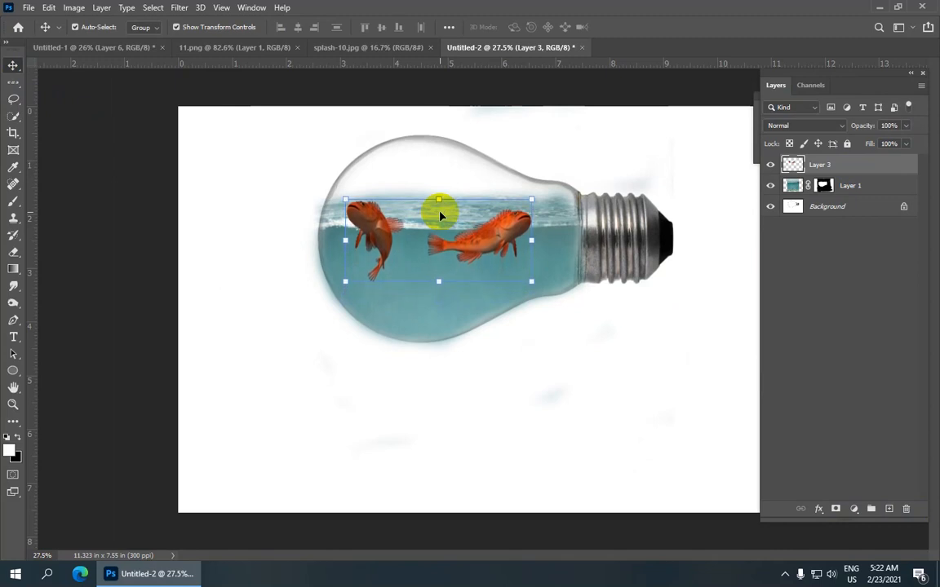
Step: Rotate the two-fish layer about 6.3° clockwise, nudge it down into the water and apply the transform
{"action": "key", "text": "shift+Down"}
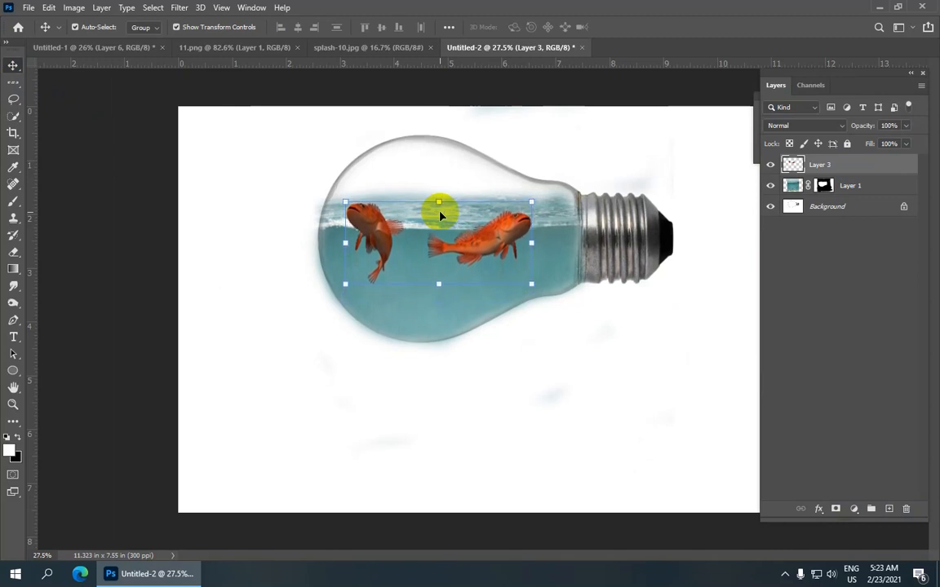
{"action": "left_click_drag", "start_coordinate": [539, 185], "coordinate": [525, 200]}
{"action": "left_click_drag", "start_coordinate": [455, 213], "coordinate": [454, 239]}
{"action": "key", "text": "Down"}
{"action": "key", "text": "Down"}
{"action": "key", "text": "Down"}
{"action": "key", "text": "Down"}
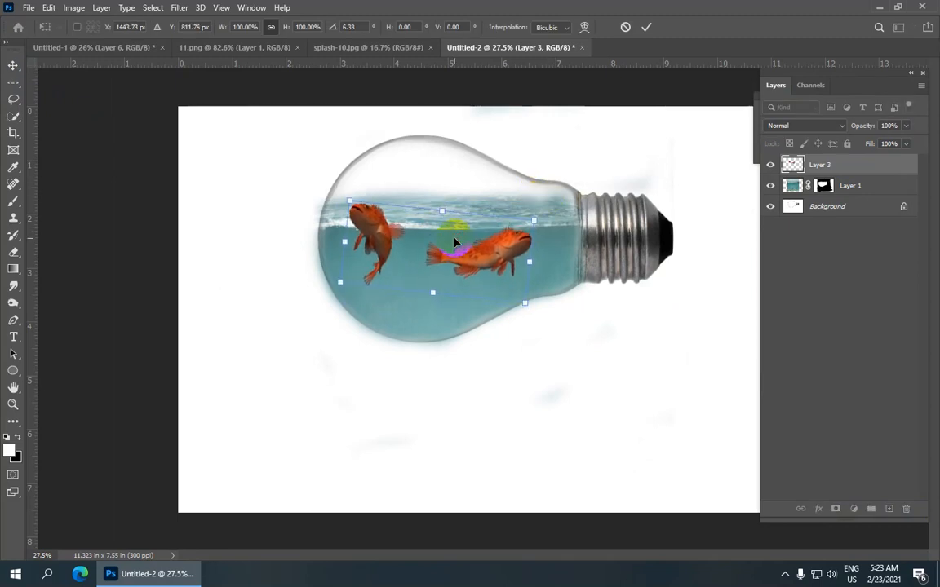
{"action": "left_click", "coordinate": [645, 31]}
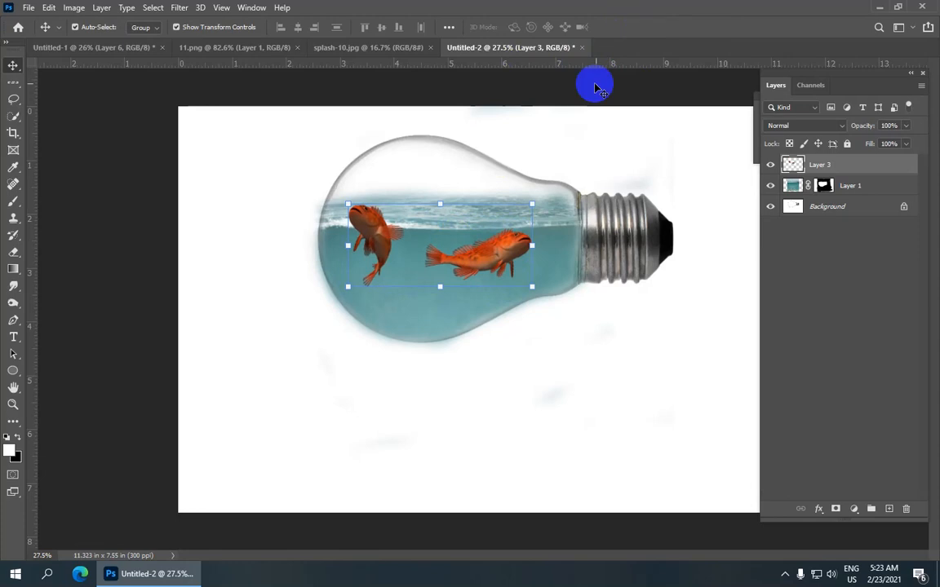
Step: Review the fish placement in the bulb and examine how fish and splash water blend in the finished Untitled-1 example
{"action": "left_click", "coordinate": [606, 139]}
{"action": "scroll", "coordinate": [472, 226], "scroll_direction": "up", "scroll_amount": 3}
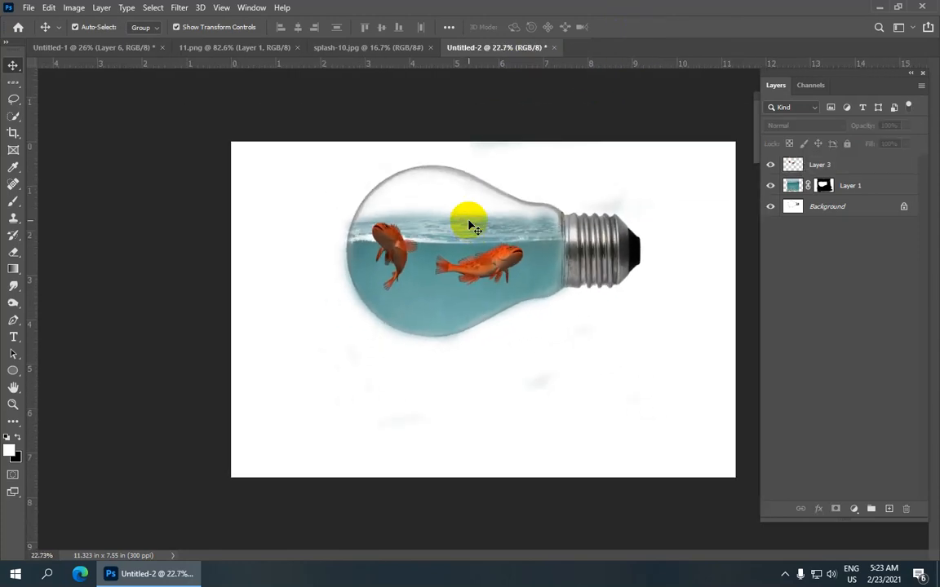
{"action": "scroll", "coordinate": [472, 226], "scroll_direction": "down", "scroll_amount": 2}
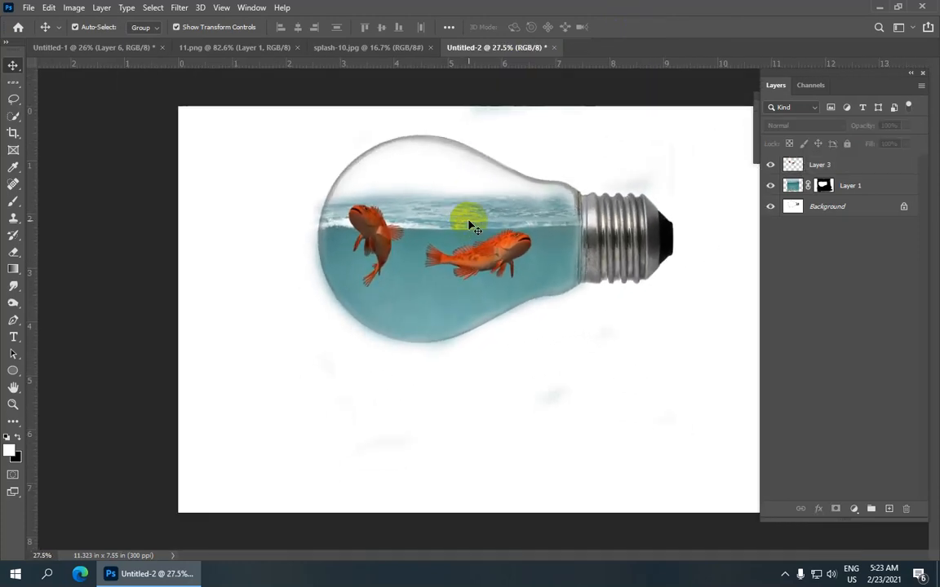
{"action": "left_click", "coordinate": [127, 48]}
{"action": "scroll", "coordinate": [406, 300], "scroll_direction": "up", "scroll_amount": 3}
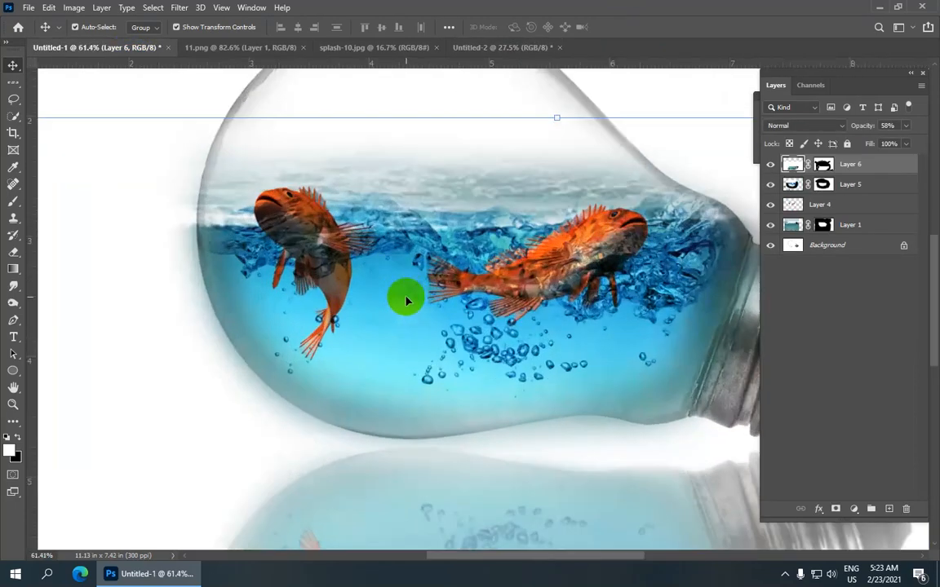
{"action": "scroll", "coordinate": [385, 244], "scroll_direction": "up", "scroll_amount": 2}
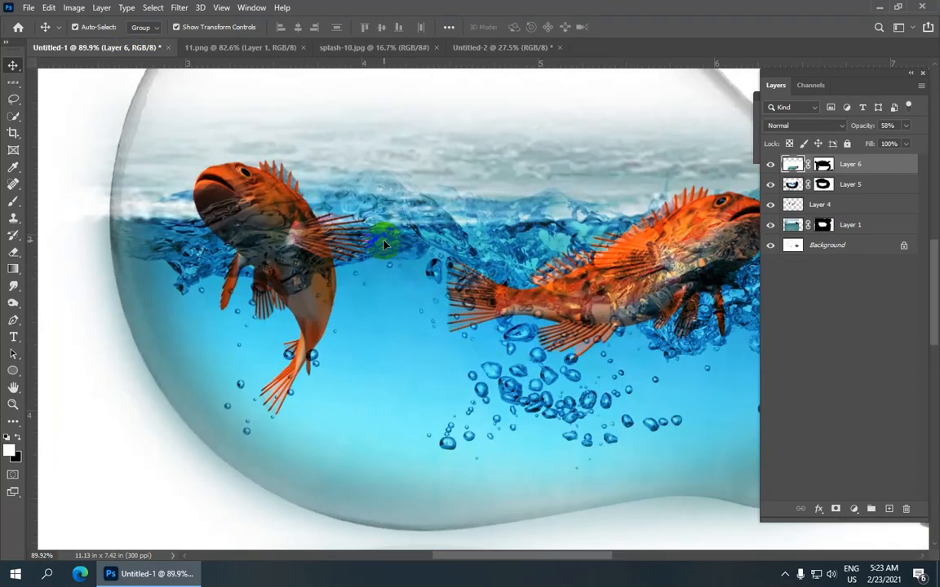
{"action": "scroll", "coordinate": [385, 245], "scroll_direction": "down", "scroll_amount": 5}
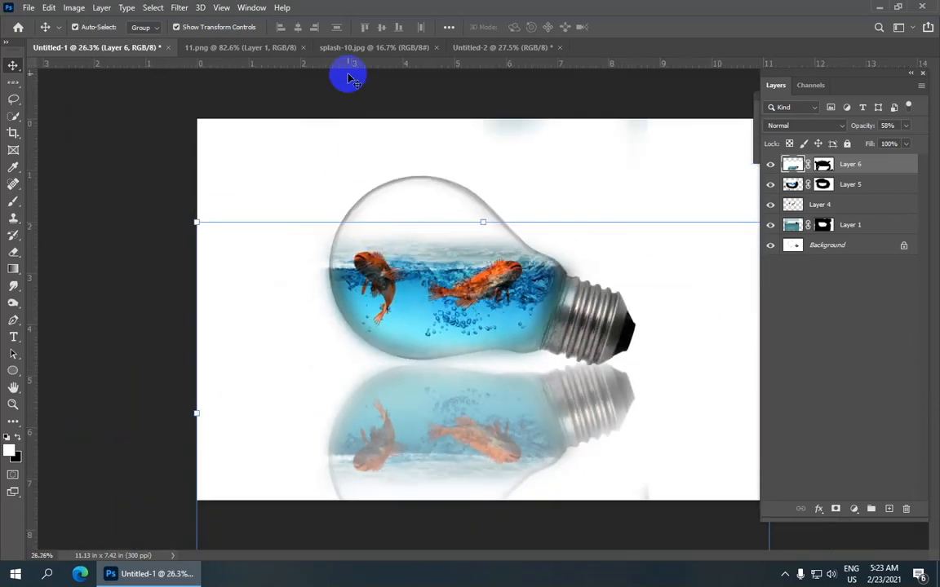
Step: Close the fish source image 11.png
{"action": "left_click", "coordinate": [383, 47]}
{"action": "left_click", "coordinate": [289, 49]}
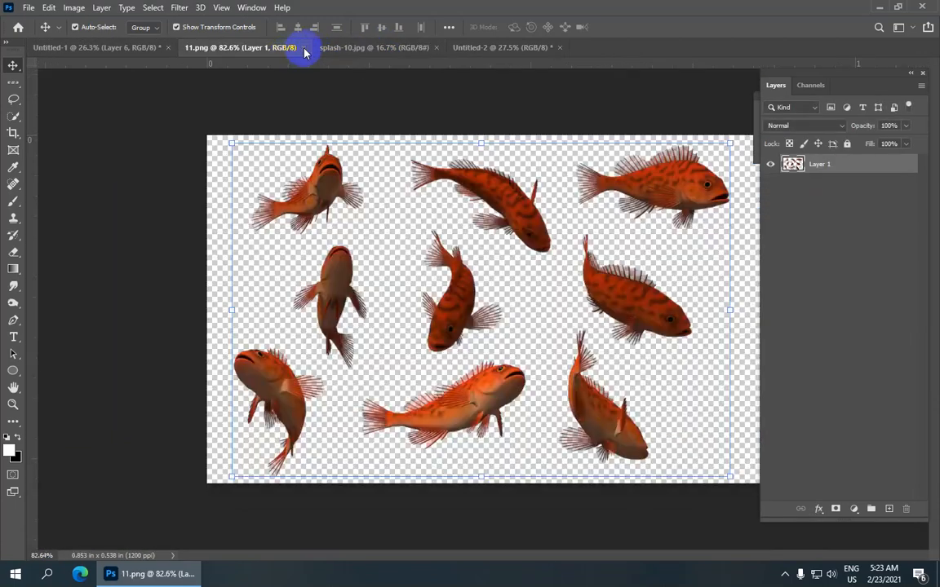
{"action": "left_click", "coordinate": [304, 49]}
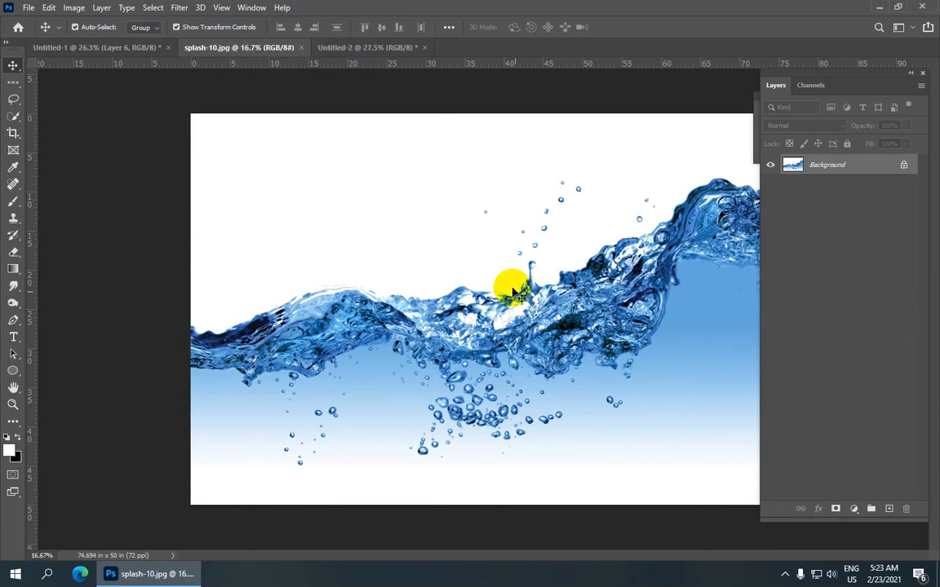
Step: Copy the splash-10.jpg image into Untitled-2, scale it to about 39.75%, position it over the bulb and apply the transform
{"action": "scroll", "coordinate": [507, 302], "scroll_direction": "down", "scroll_amount": 5}
{"action": "left_click_drag", "start_coordinate": [493, 361], "coordinate": [430, 269]}
{"action": "scroll", "coordinate": [293, 310], "scroll_direction": "down", "scroll_amount": 4}
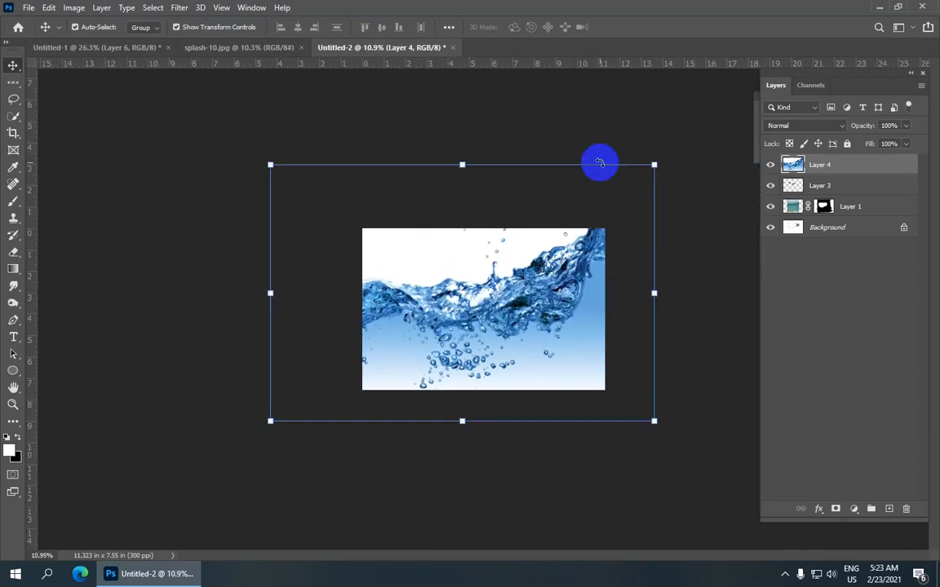
{"action": "left_click_drag", "start_coordinate": [655, 164], "coordinate": [509, 328]}
{"action": "left_click_drag", "start_coordinate": [446, 333], "coordinate": [545, 268]}
{"action": "scroll", "coordinate": [351, 255], "scroll_direction": "up", "scroll_amount": 5}
{"action": "left_click_drag", "start_coordinate": [289, 156], "coordinate": [375, 214]}
{"action": "left_click_drag", "start_coordinate": [447, 283], "coordinate": [437, 250]}
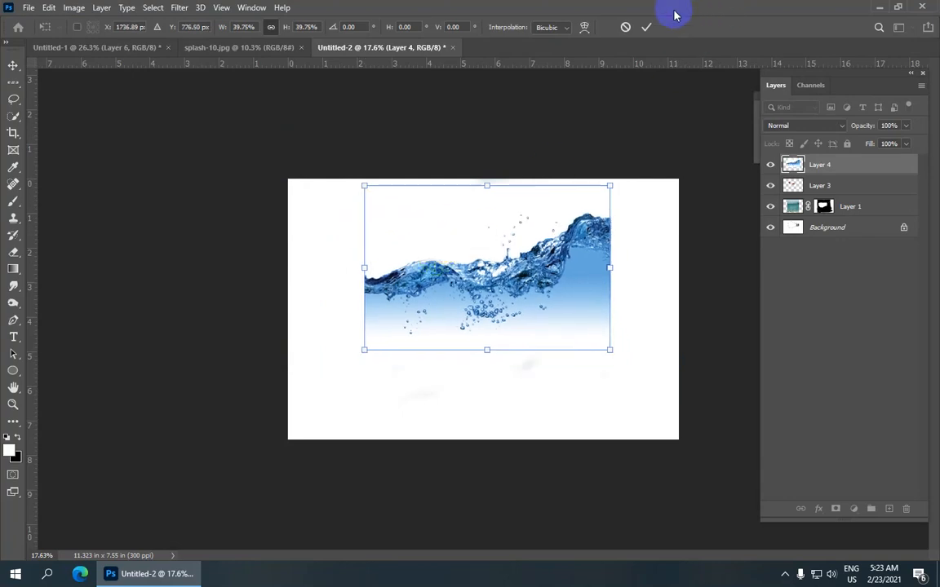
{"action": "left_click", "coordinate": [646, 27]}
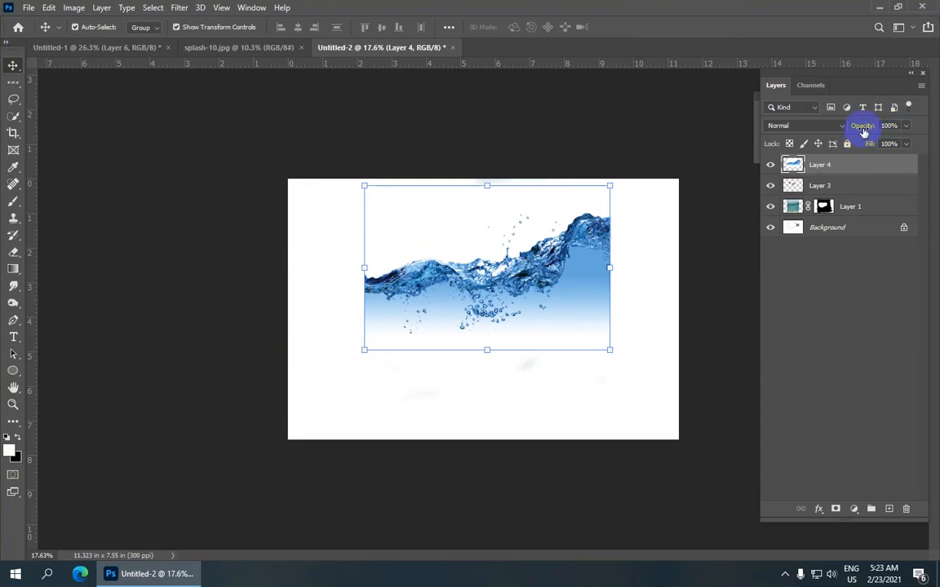
Step: Lower the splash layer's opacity to 67% and nudge it slightly up and to the left over the bulb
{"action": "left_click_drag", "start_coordinate": [852, 133], "coordinate": [866, 126]}
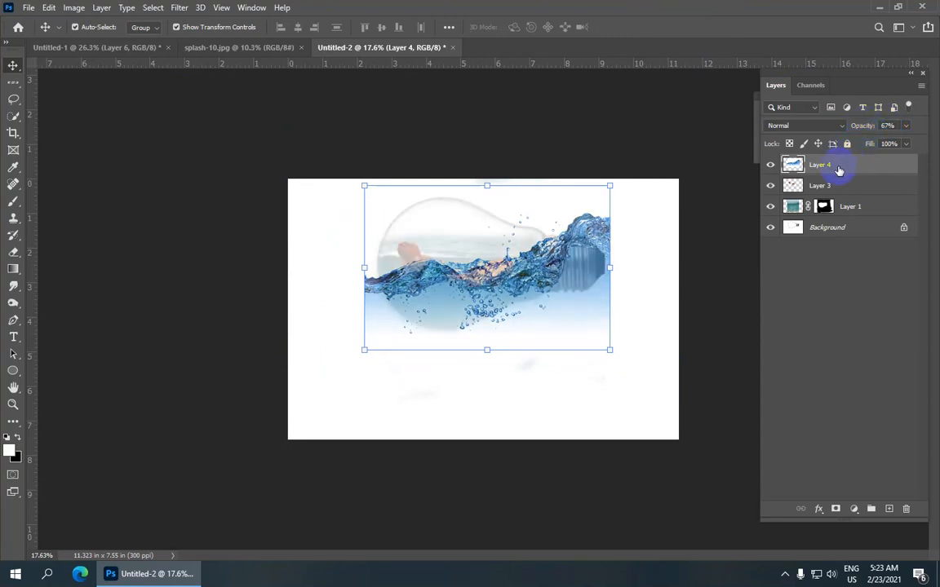
{"action": "key", "text": "ctrl+plus"}
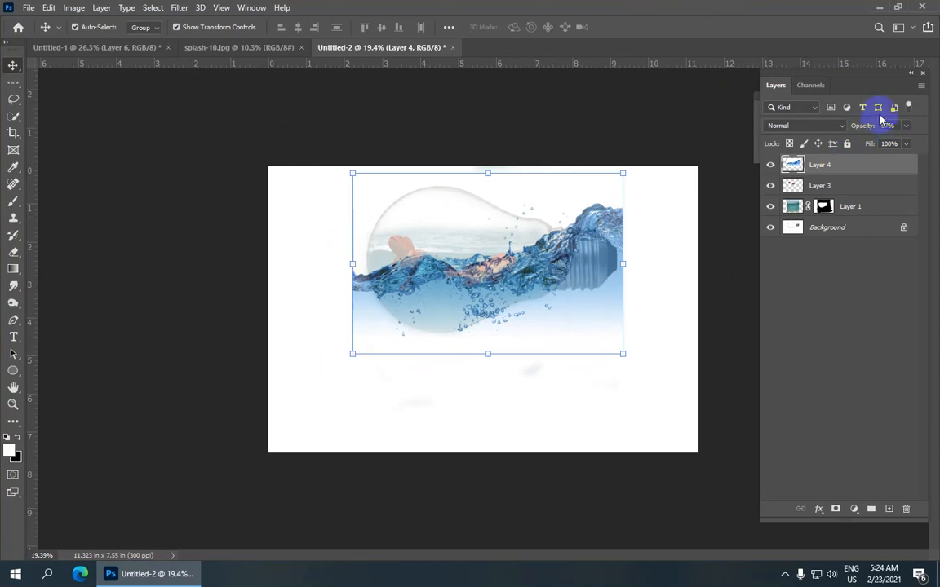
{"action": "key", "text": "Up"}
{"action": "key", "text": "Up"}
{"action": "key", "text": "Up"}
{"action": "key", "text": "Up"}
{"action": "key", "text": "Up"}
{"action": "key", "text": "Up"}
{"action": "key", "text": "Up"}
{"action": "key", "text": "Up"}
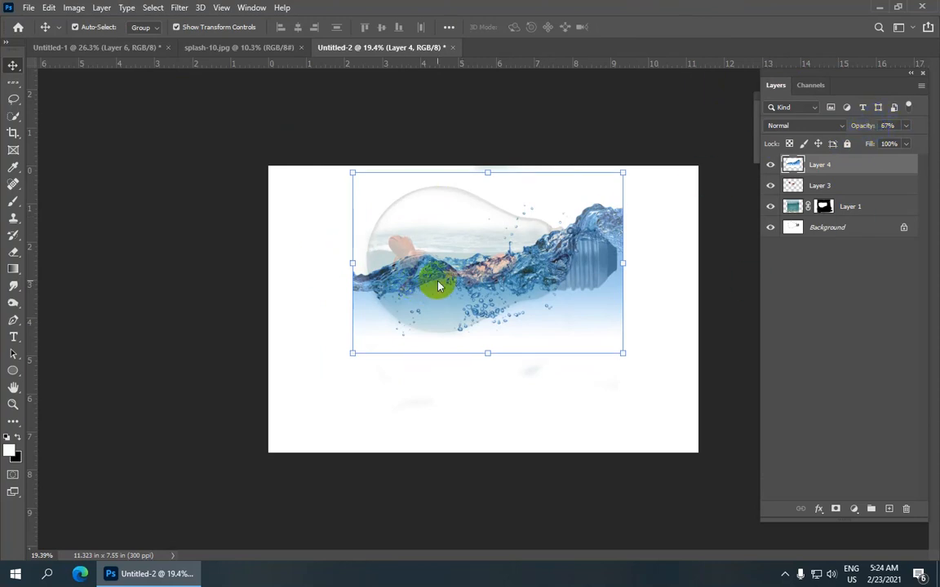
{"action": "key", "text": "Left"}
{"action": "key", "text": "Left"}
{"action": "key", "text": "Left"}
{"action": "key", "text": "Left"}
{"action": "key", "text": "Left"}
{"action": "key", "text": "Left"}
{"action": "key", "text": "Left"}
{"action": "key", "text": "Left"}
{"action": "key", "text": "Left"}
{"action": "key", "text": "Left"}
{"action": "key", "text": "Left"}
{"action": "key", "text": "Left"}
{"action": "key", "text": "Left"}
{"action": "key", "text": "Left"}
{"action": "key", "text": "Left"}
{"action": "key", "text": "Left"}
{"action": "key", "text": "Left"}
{"action": "key", "text": "Left"}
{"action": "key", "text": "Left"}
{"action": "key", "text": "Left"}
{"action": "key", "text": "Left"}
{"action": "key", "text": "Left"}
{"action": "key", "text": "Left"}
{"action": "key", "text": "Left"}
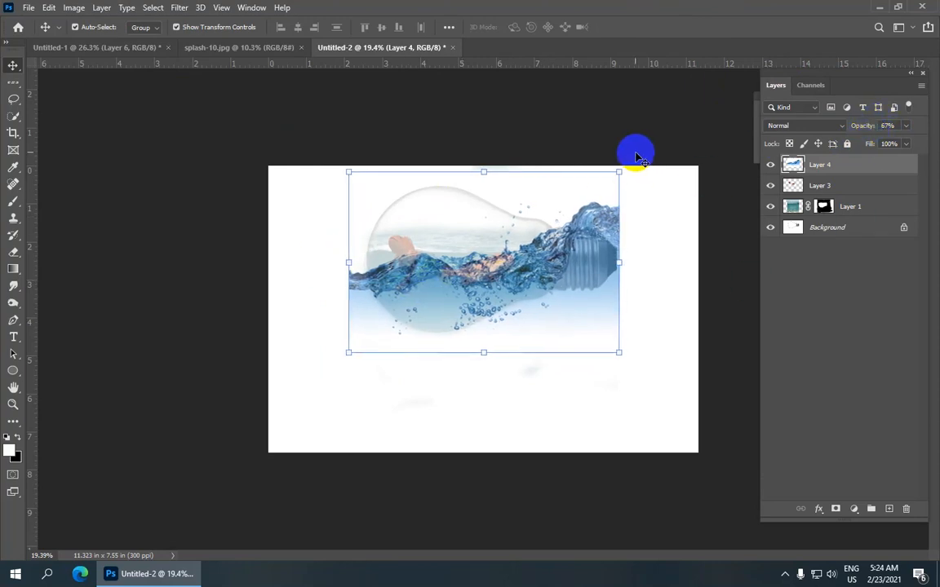
Step: Rotate the splash layer 9.6° clockwise, shift it left and slightly down over the water line, and apply the transform
{"action": "left_click_drag", "start_coordinate": [626, 163], "coordinate": [649, 183]}
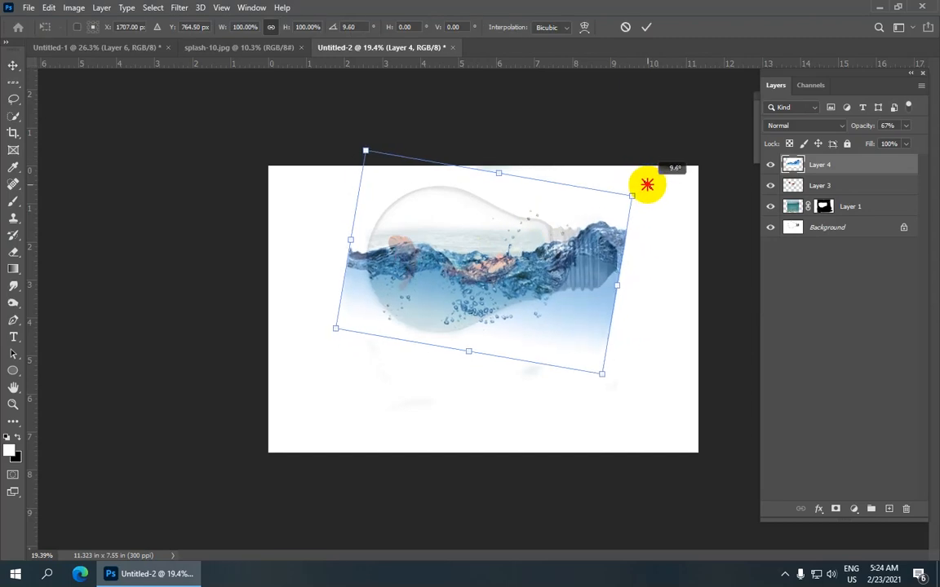
{"action": "left_click_drag", "start_coordinate": [539, 291], "coordinate": [516, 294]}
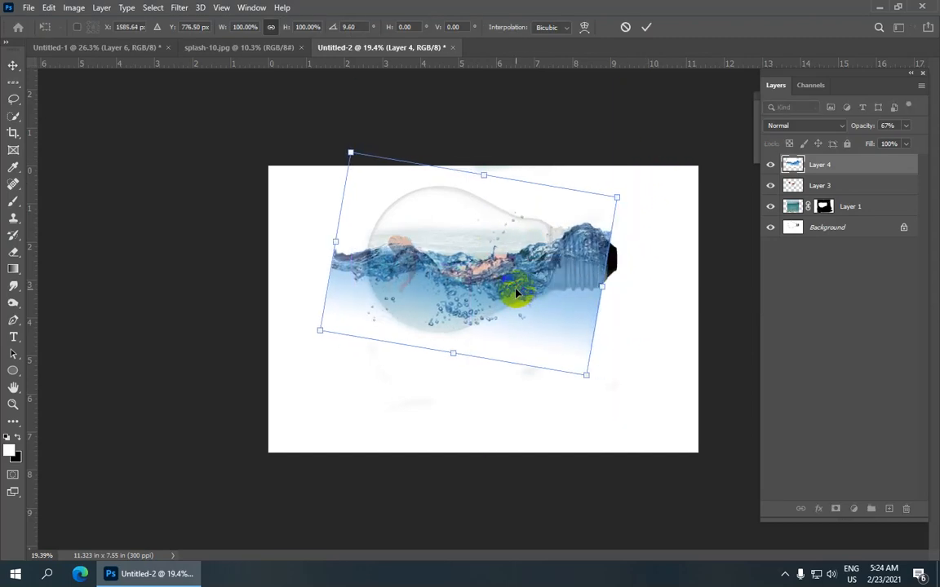
{"action": "key", "text": "Down"}
{"action": "key", "text": "Down"}
{"action": "key", "text": "Down"}
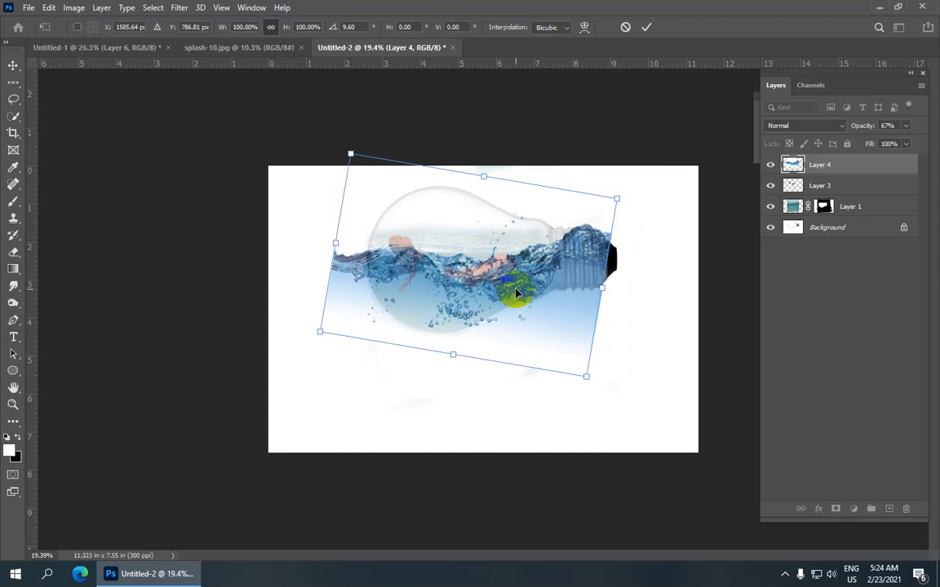
{"action": "left_click", "coordinate": [649, 29]}
Step: Select Layer 3, rotate the two fish slightly counterclockwise and apply the transform
{"action": "left_click", "coordinate": [812, 185]}
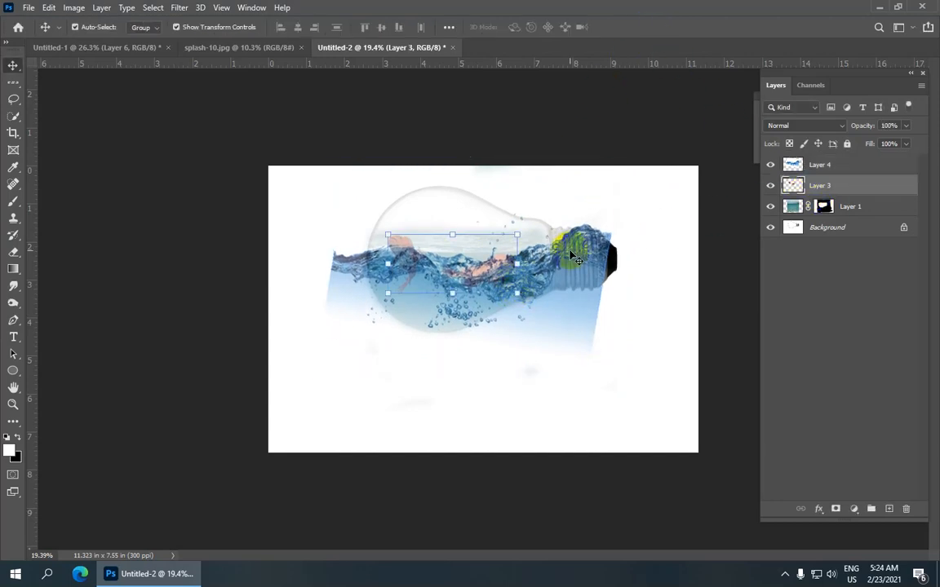
{"action": "left_click_drag", "start_coordinate": [531, 217], "coordinate": [528, 215]}
{"action": "left_click", "coordinate": [646, 28]}
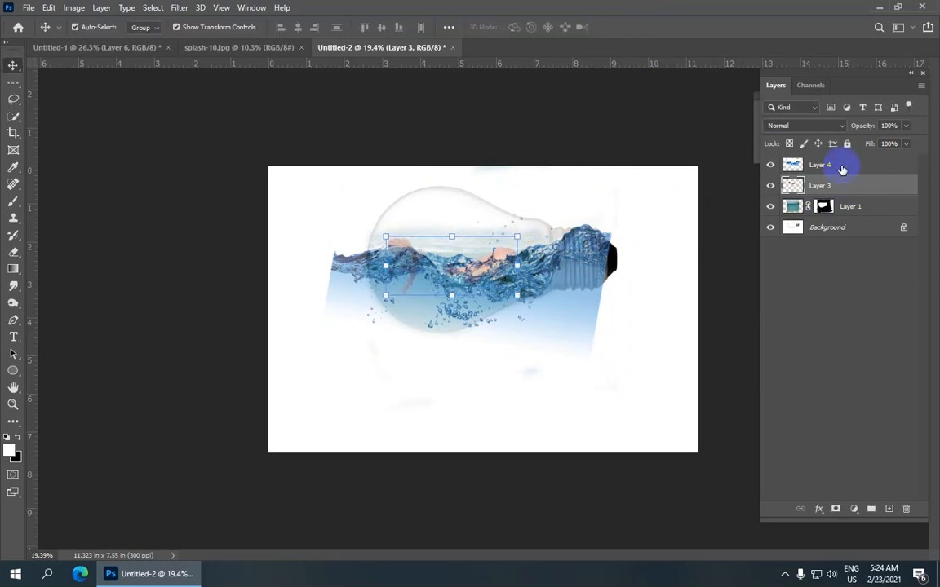
Step: Select Layer 4, rotate the splash about 1.4° counterclockwise and apply the transform
{"action": "left_click", "coordinate": [849, 166]}
{"action": "left_click_drag", "start_coordinate": [622, 144], "coordinate": [625, 159]}
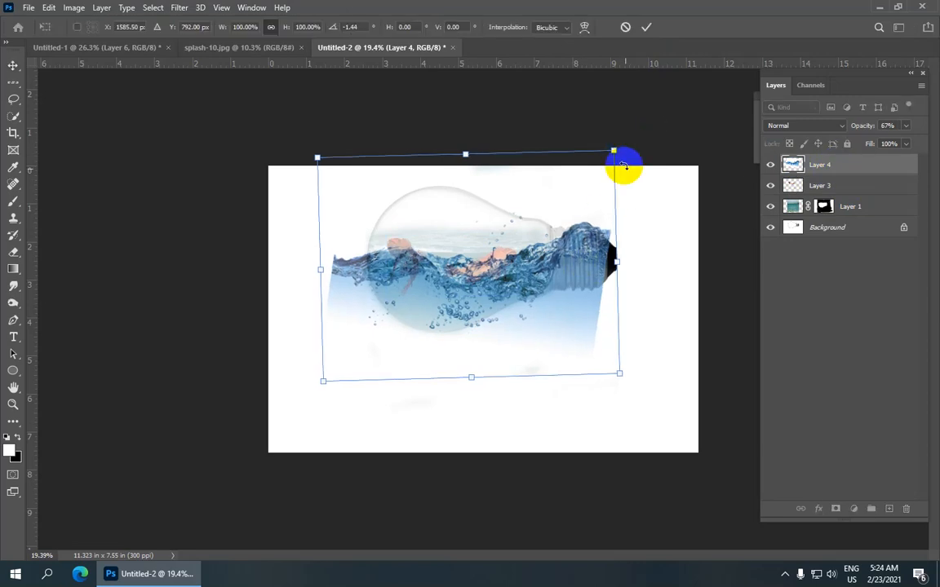
{"action": "left_click", "coordinate": [647, 28]}
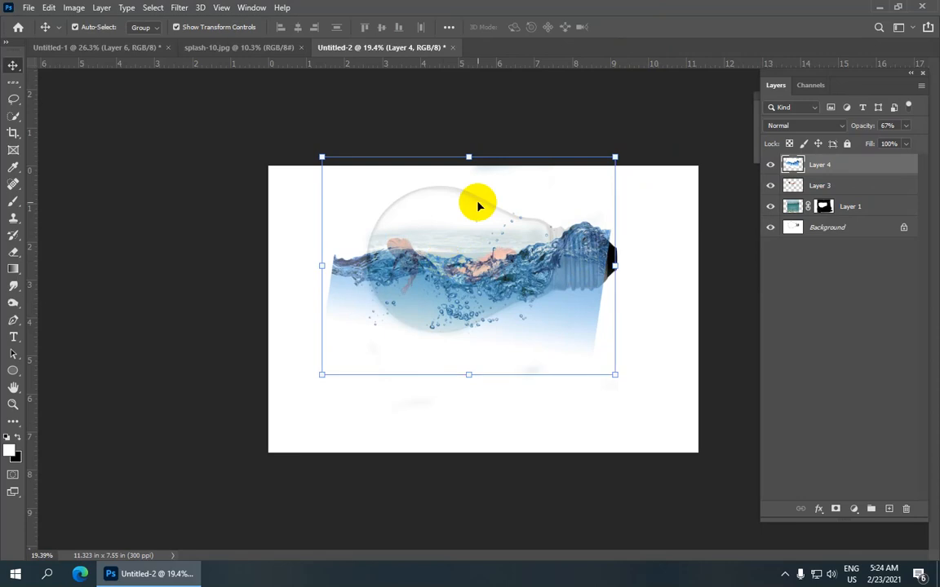
Step: Set the splash layer's blend mode to Overlay and reposition the layer so its waves line up with the bulb's water surface
{"action": "left_click", "coordinate": [841, 130]}
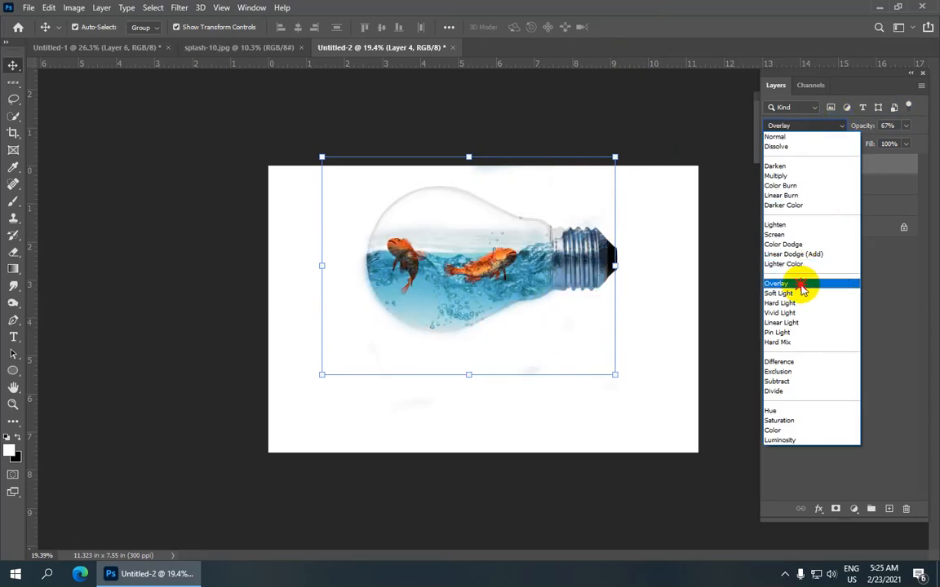
{"action": "left_click", "coordinate": [802, 286]}
{"action": "left_click_drag", "start_coordinate": [512, 282], "coordinate": [500, 283]}
{"action": "key", "text": "shift+Up"}
{"action": "key", "text": "shift+Up"}
{"action": "key", "text": "shift+Up"}
{"action": "key", "text": "shift+Up"}
{"action": "key", "text": "shift+Up"}
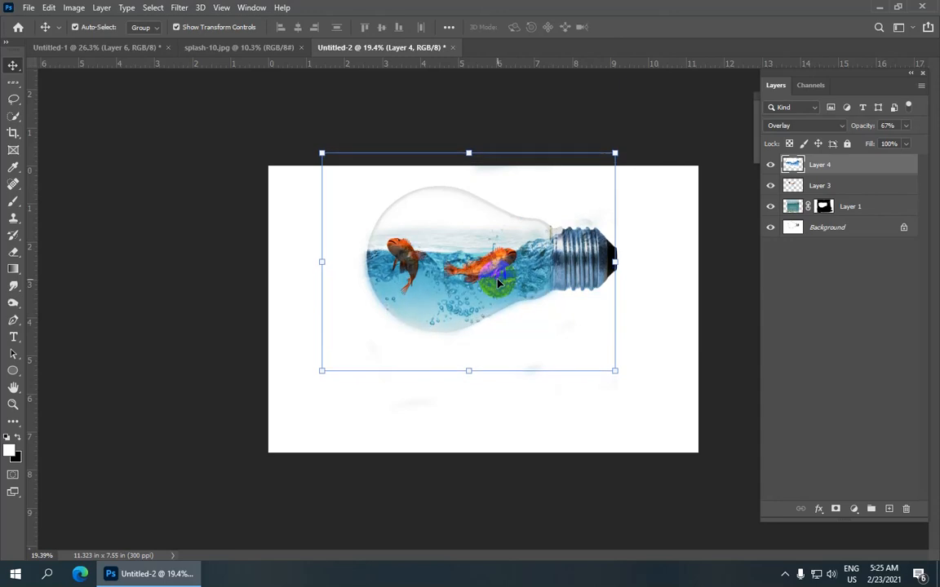
{"action": "key", "text": "shift+Up"}
{"action": "key", "text": "shift+Up"}
{"action": "key", "text": "shift+Up"}
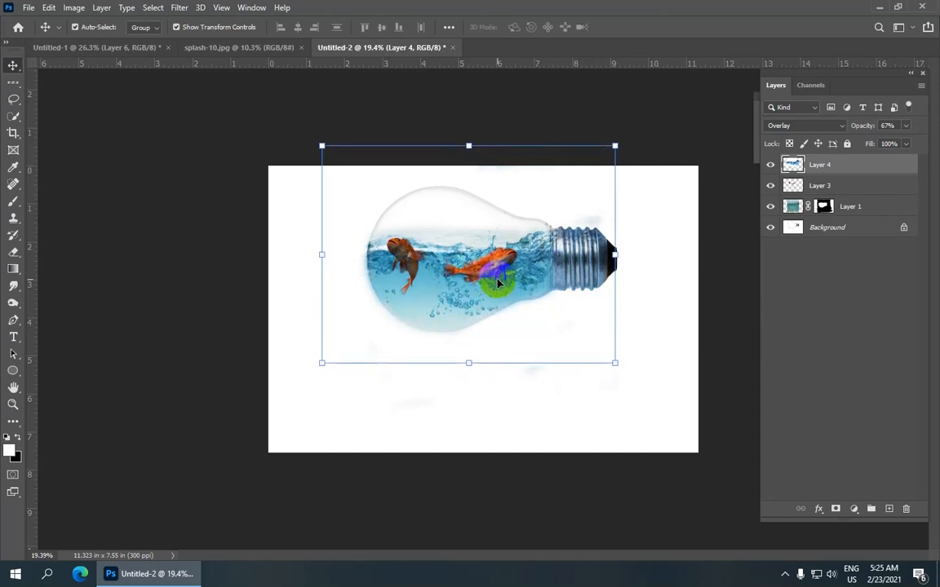
{"action": "key", "text": "shift+Down"}
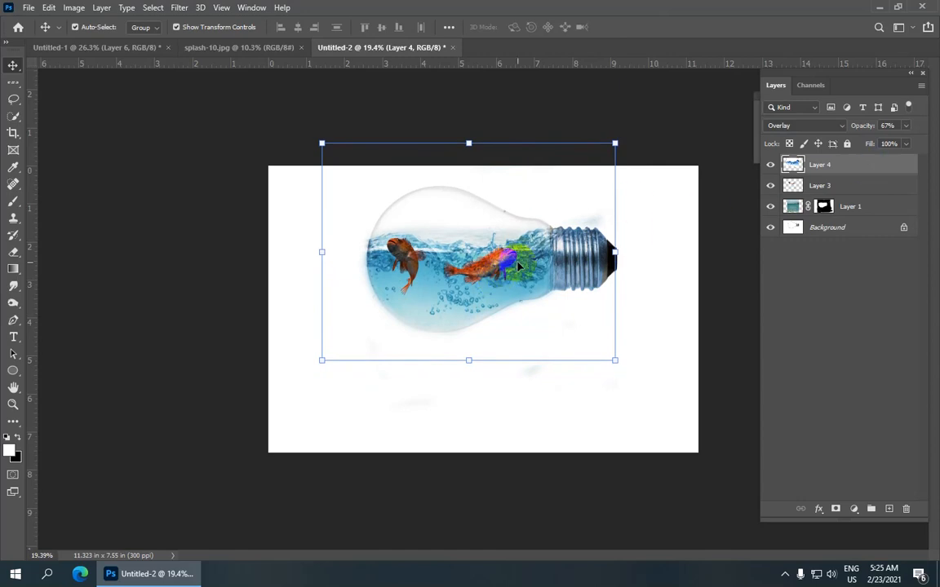
{"action": "left_click_drag", "start_coordinate": [476, 269], "coordinate": [470, 278]}
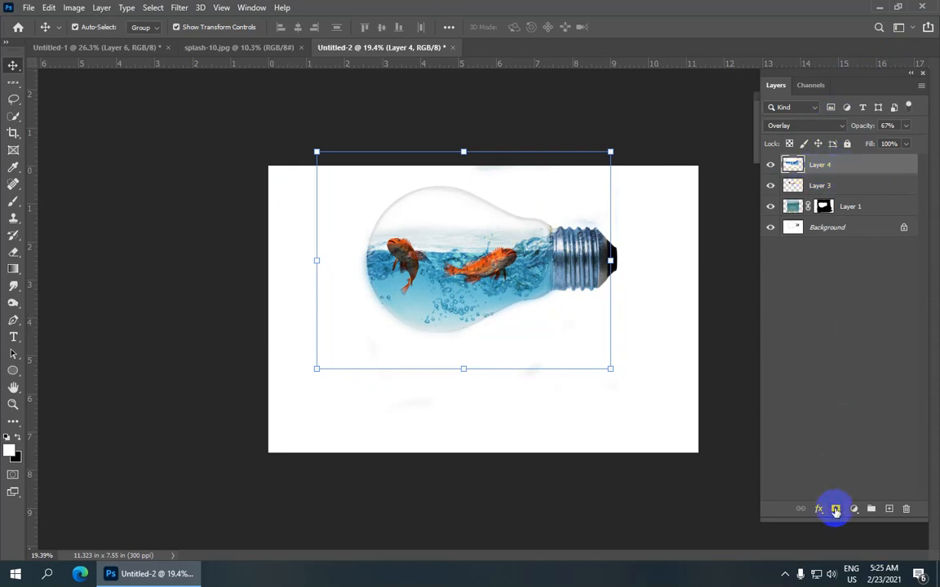
Step: Add a layer mask to Layer 4 and paint it black along the bulb's outer edge and over the metal base with the Brush
{"action": "left_click", "coordinate": [836, 510]}
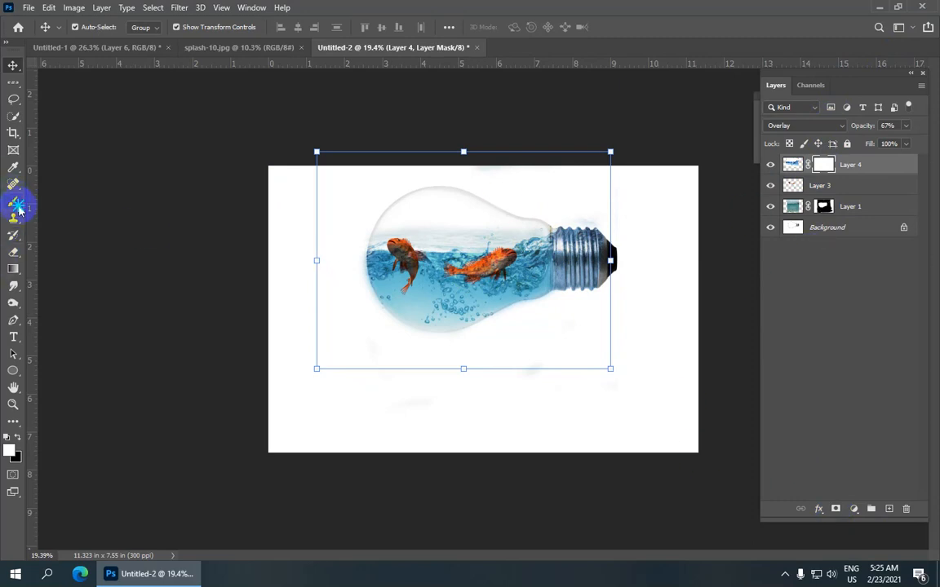
{"action": "left_click_drag", "start_coordinate": [16, 204], "coordinate": [90, 203]}
{"action": "left_click", "coordinate": [94, 202]}
{"action": "scroll", "coordinate": [404, 237], "scroll_direction": "up", "scroll_amount": 5}
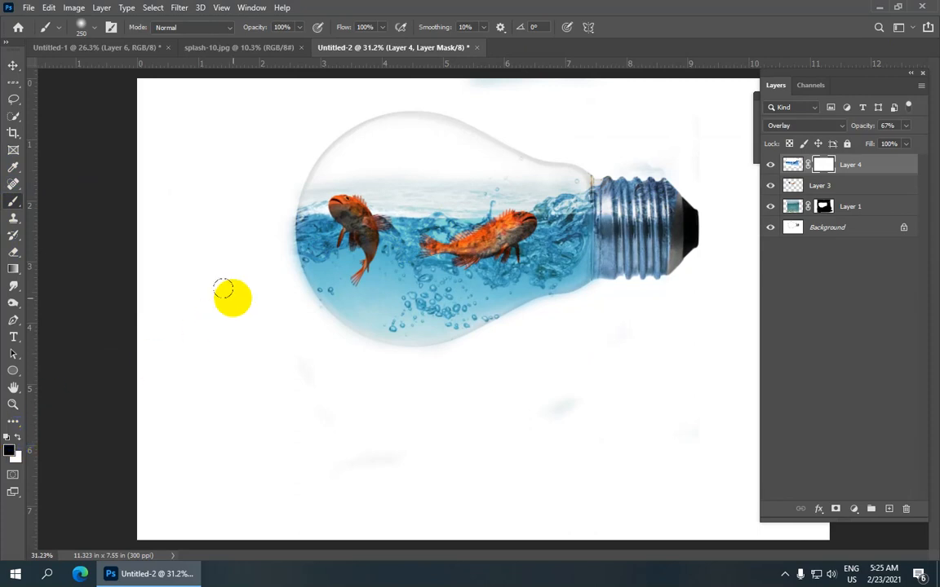
{"action": "mouse_move", "coordinate": [277, 229]}
{"action": "left_mouse_down"}
{"action": "mouse_move", "coordinate": [302, 312]}
{"action": "mouse_move", "coordinate": [323, 332]}
{"action": "mouse_move", "coordinate": [350, 344]}
{"action": "mouse_move", "coordinate": [483, 349]}
{"action": "mouse_move", "coordinate": [595, 301]}
{"action": "mouse_move", "coordinate": [651, 211]}
{"action": "mouse_move", "coordinate": [651, 272]}
{"action": "mouse_move", "coordinate": [666, 257]}
{"action": "mouse_move", "coordinate": [604, 116]}
{"action": "mouse_move", "coordinate": [616, 133]}
{"action": "mouse_move", "coordinate": [602, 128]}
{"action": "mouse_move", "coordinate": [608, 258]}
{"action": "left_mouse_up"}
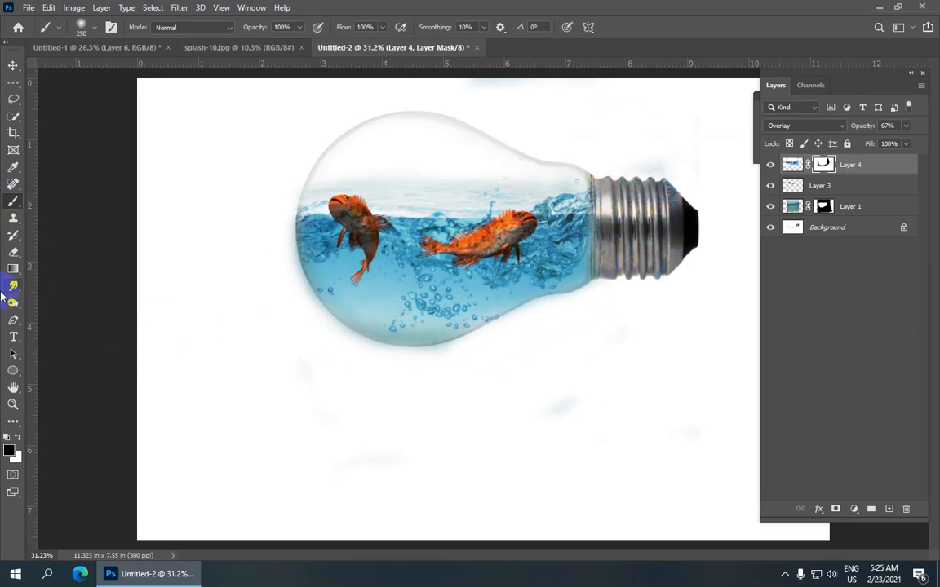
Step: Paint white on Layer 4's mask inside the bulb around the fish to restore the splash and bubbles
{"action": "left_click", "coordinate": [16, 438]}
{"action": "scroll", "coordinate": [343, 283], "scroll_direction": "up", "scroll_amount": 1}
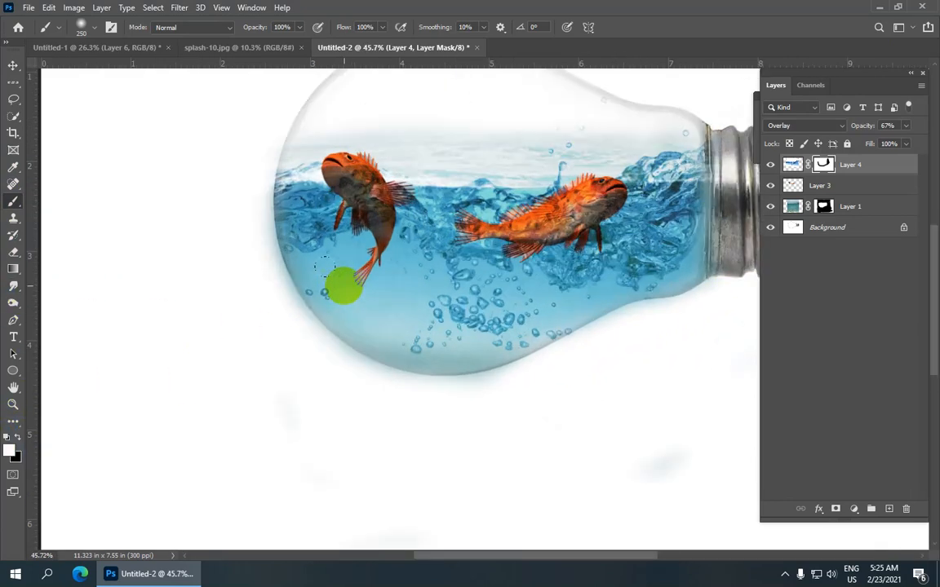
{"action": "mouse_move", "coordinate": [334, 286]}
{"action": "left_mouse_down"}
{"action": "mouse_move", "coordinate": [388, 322]}
{"action": "mouse_move", "coordinate": [354, 301]}
{"action": "mouse_move", "coordinate": [373, 323]}
{"action": "mouse_move", "coordinate": [454, 330]}
{"action": "mouse_move", "coordinate": [588, 278]}
{"action": "left_mouse_up"}
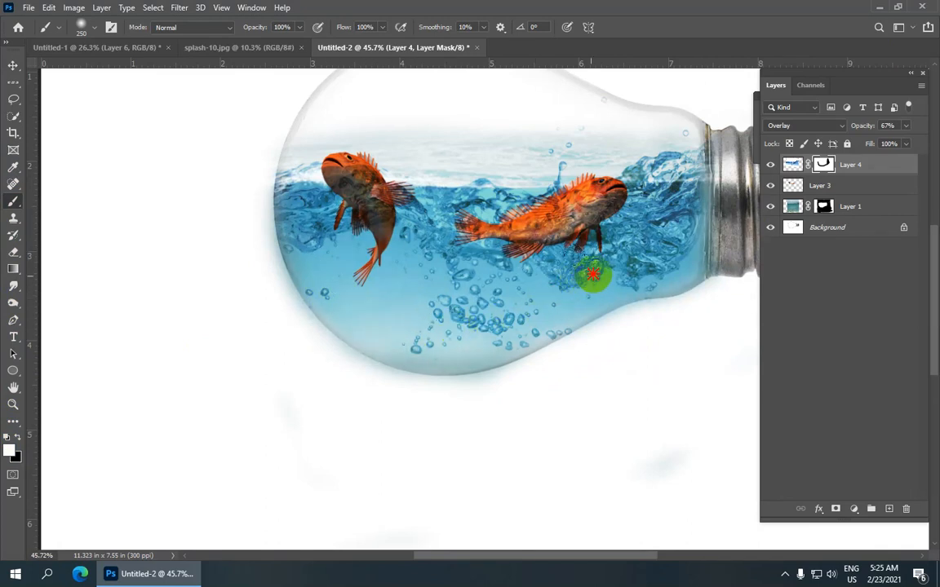
{"action": "mouse_move", "coordinate": [677, 194]}
{"action": "left_mouse_down"}
{"action": "mouse_move", "coordinate": [555, 232]}
{"action": "mouse_move", "coordinate": [473, 209]}
{"action": "mouse_move", "coordinate": [426, 216]}
{"action": "left_mouse_up"}
{"action": "scroll", "coordinate": [430, 189], "scroll_direction": "down", "scroll_amount": 5}
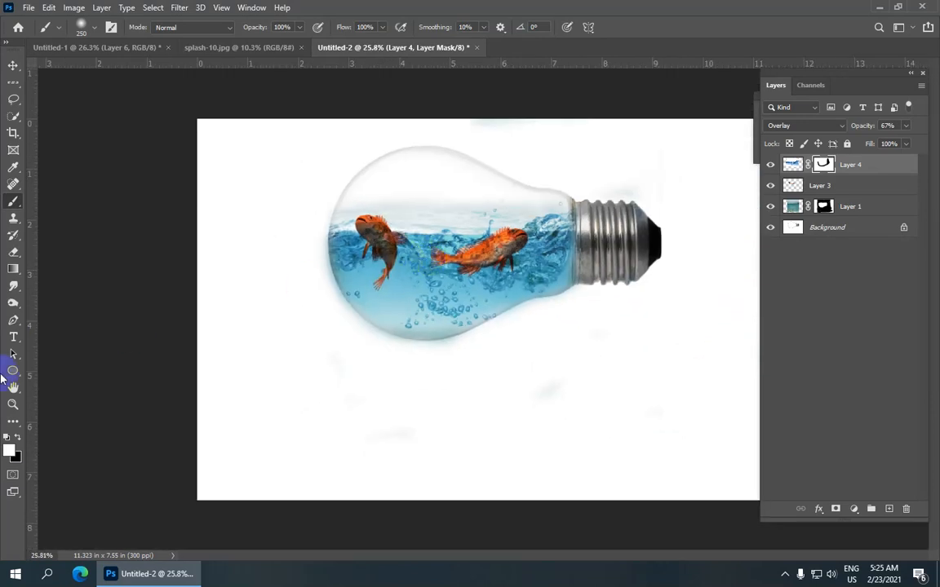
Step: Paint black on Layer 4's mask over the bulb's upper glass and outer edges, and set the layer's opacity to 100%
{"action": "left_click", "coordinate": [18, 439]}
{"action": "mouse_move", "coordinate": [319, 214]}
{"action": "left_mouse_down"}
{"action": "mouse_move", "coordinate": [353, 162]}
{"action": "mouse_move", "coordinate": [401, 142]}
{"action": "mouse_move", "coordinate": [363, 161]}
{"action": "mouse_move", "coordinate": [407, 152]}
{"action": "mouse_move", "coordinate": [355, 176]}
{"action": "mouse_move", "coordinate": [404, 168]}
{"action": "mouse_move", "coordinate": [391, 158]}
{"action": "mouse_move", "coordinate": [412, 166]}
{"action": "mouse_move", "coordinate": [426, 189]}
{"action": "mouse_move", "coordinate": [504, 194]}
{"action": "mouse_move", "coordinate": [478, 209]}
{"action": "mouse_move", "coordinate": [517, 203]}
{"action": "mouse_move", "coordinate": [491, 192]}
{"action": "mouse_move", "coordinate": [453, 197]}
{"action": "mouse_move", "coordinate": [446, 209]}
{"action": "mouse_move", "coordinate": [416, 205]}
{"action": "mouse_move", "coordinate": [398, 186]}
{"action": "mouse_move", "coordinate": [536, 189]}
{"action": "mouse_move", "coordinate": [543, 204]}
{"action": "mouse_move", "coordinate": [576, 192]}
{"action": "mouse_move", "coordinate": [629, 195]}
{"action": "mouse_move", "coordinate": [509, 142]}
{"action": "mouse_move", "coordinate": [537, 161]}
{"action": "mouse_move", "coordinate": [718, 216]}
{"action": "mouse_move", "coordinate": [645, 168]}
{"action": "left_mouse_up"}
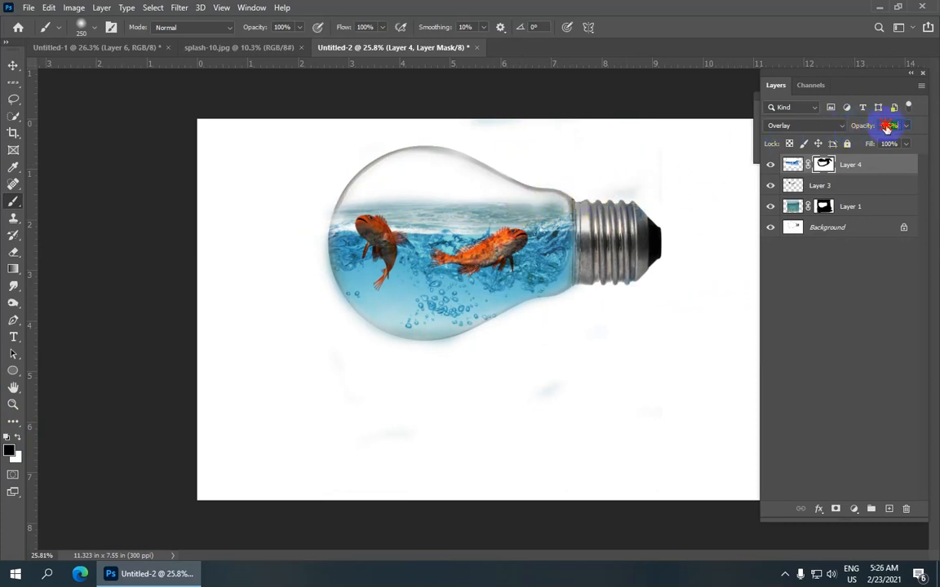
{"action": "mouse_move", "coordinate": [376, 174]}
{"action": "left_mouse_down"}
{"action": "mouse_move", "coordinate": [424, 155]}
{"action": "mouse_move", "coordinate": [315, 186]}
{"action": "mouse_move", "coordinate": [389, 191]}
{"action": "mouse_move", "coordinate": [497, 219]}
{"action": "mouse_move", "coordinate": [489, 189]}
{"action": "mouse_move", "coordinate": [447, 174]}
{"action": "mouse_move", "coordinate": [277, 223]}
{"action": "mouse_move", "coordinate": [364, 358]}
{"action": "mouse_move", "coordinate": [359, 398]}
{"action": "mouse_move", "coordinate": [545, 324]}
{"action": "mouse_move", "coordinate": [604, 283]}
{"action": "mouse_move", "coordinate": [638, 209]}
{"action": "mouse_move", "coordinate": [629, 306]}
{"action": "mouse_move", "coordinate": [682, 365]}
{"action": "mouse_move", "coordinate": [666, 217]}
{"action": "mouse_move", "coordinate": [325, 124]}
{"action": "mouse_move", "coordinate": [380, 419]}
{"action": "mouse_move", "coordinate": [461, 343]}
{"action": "left_mouse_up"}
{"action": "scroll", "coordinate": [486, 331], "scroll_direction": "down", "scroll_amount": 2}
{"action": "scroll", "coordinate": [486, 331], "scroll_direction": "up", "scroll_amount": 3}
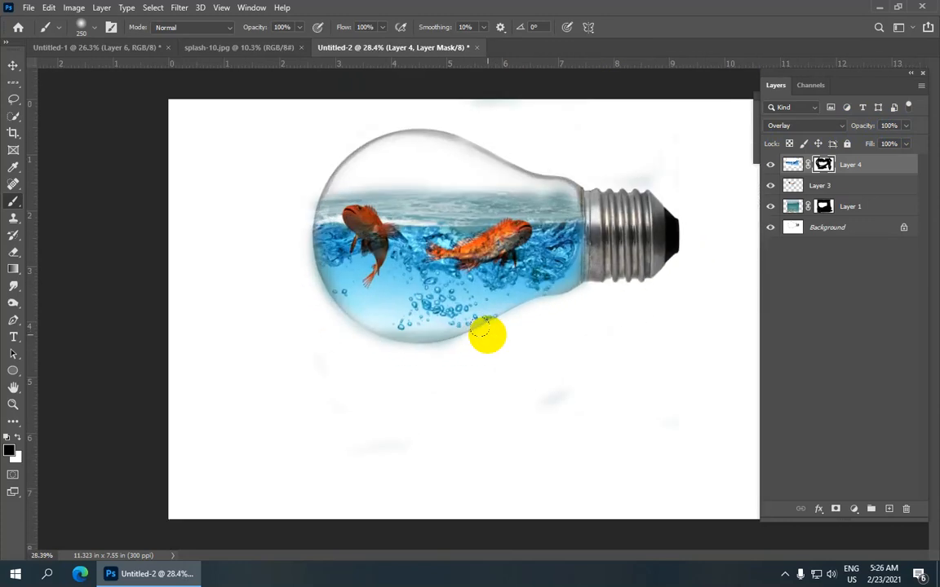
{"action": "scroll", "coordinate": [487, 331], "scroll_direction": "down", "scroll_amount": 1}
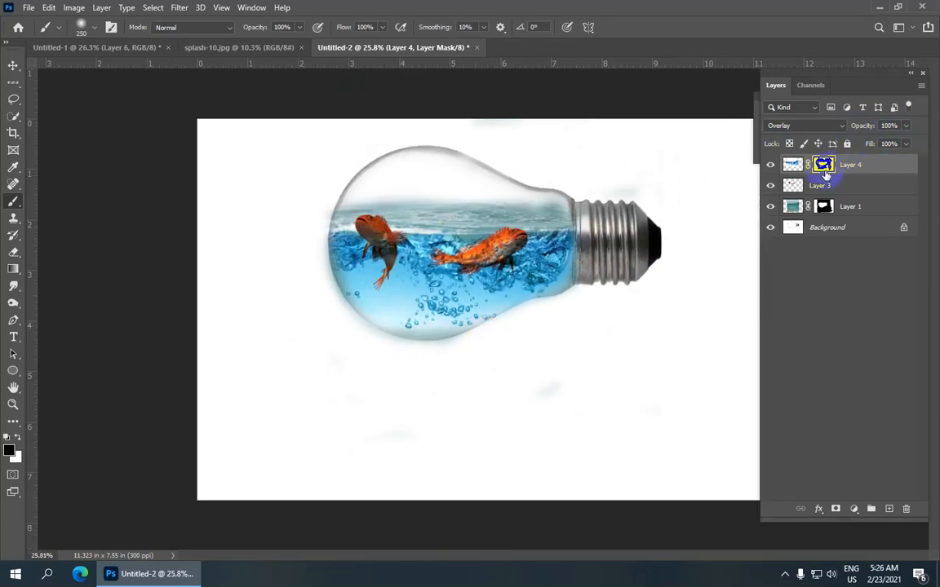
Step: Check the finished composite in Untitled-1, and in Untitled-2 nudge Layer 4's splash slightly upward against the waterline
{"action": "left_click", "coordinate": [100, 47]}
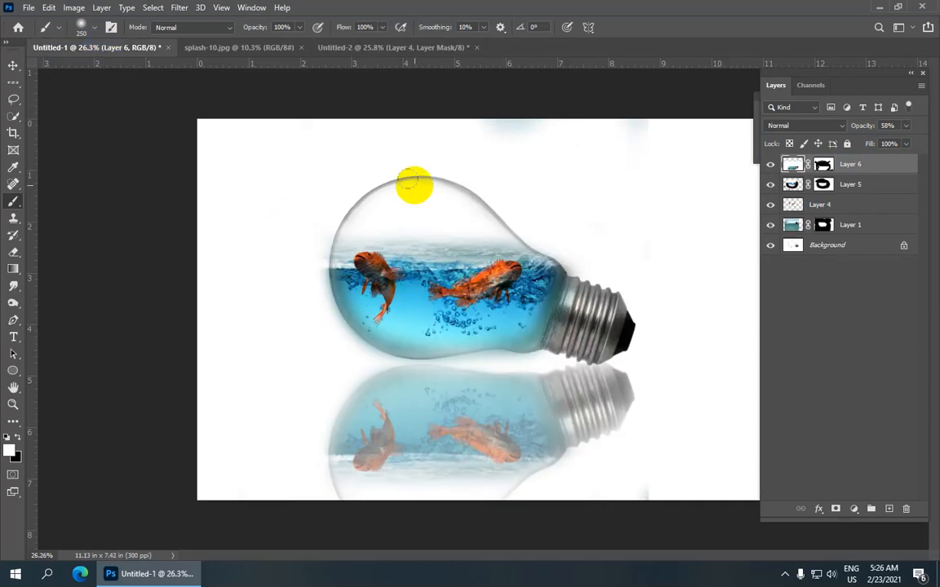
{"action": "scroll", "coordinate": [511, 272], "scroll_direction": "up", "scroll_amount": 2}
{"action": "scroll", "coordinate": [512, 272], "scroll_direction": "down", "scroll_amount": 1}
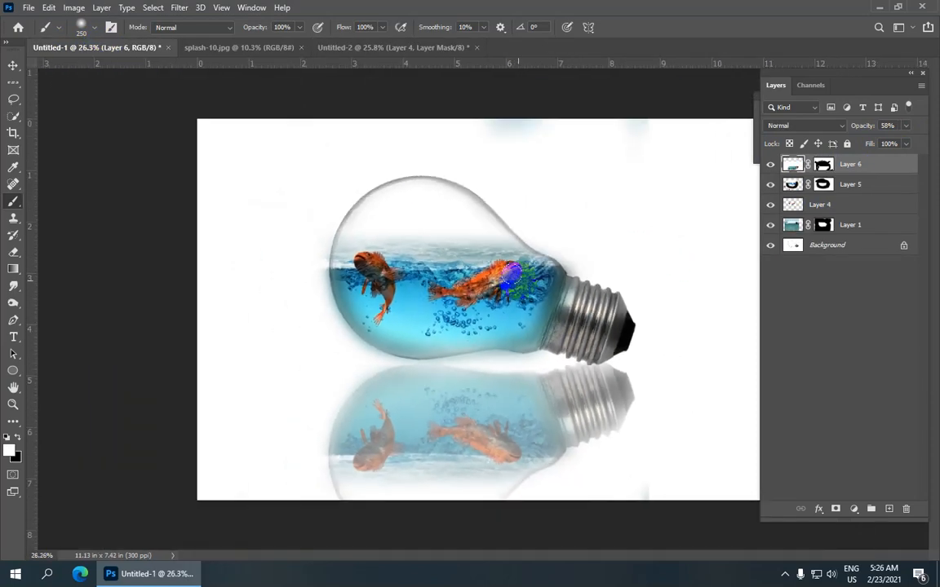
{"action": "scroll", "coordinate": [478, 312], "scroll_direction": "up", "scroll_amount": 1}
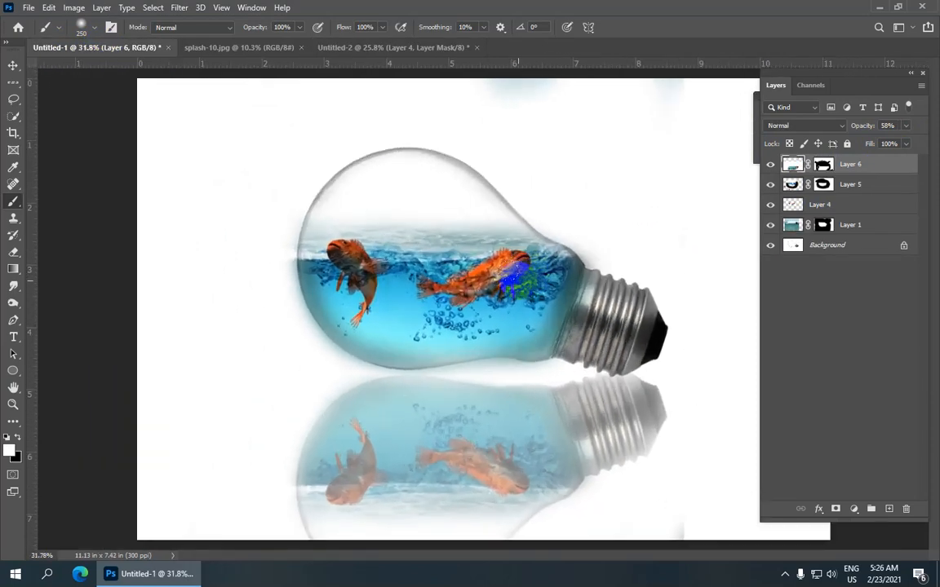
{"action": "left_click", "coordinate": [393, 48]}
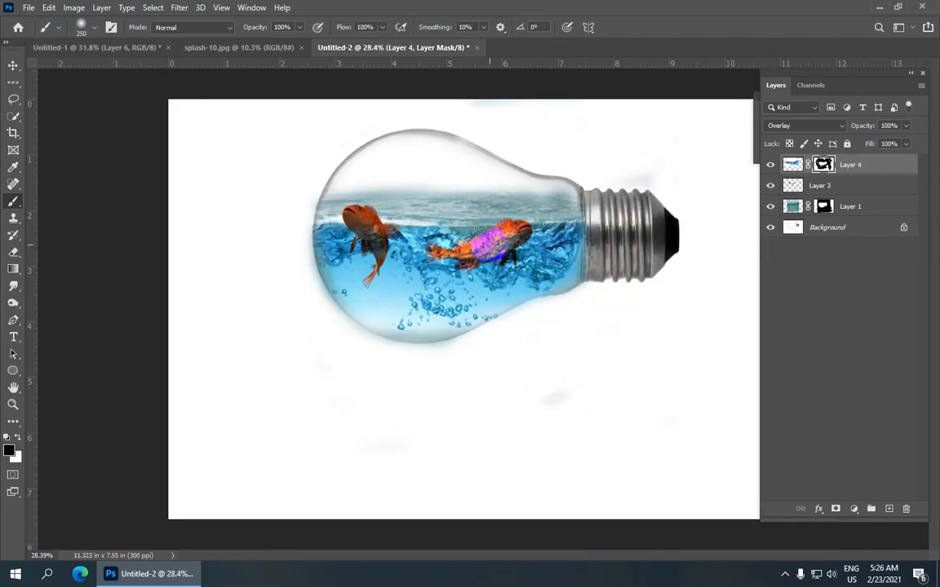
{"action": "left_click", "coordinate": [65, 66]}
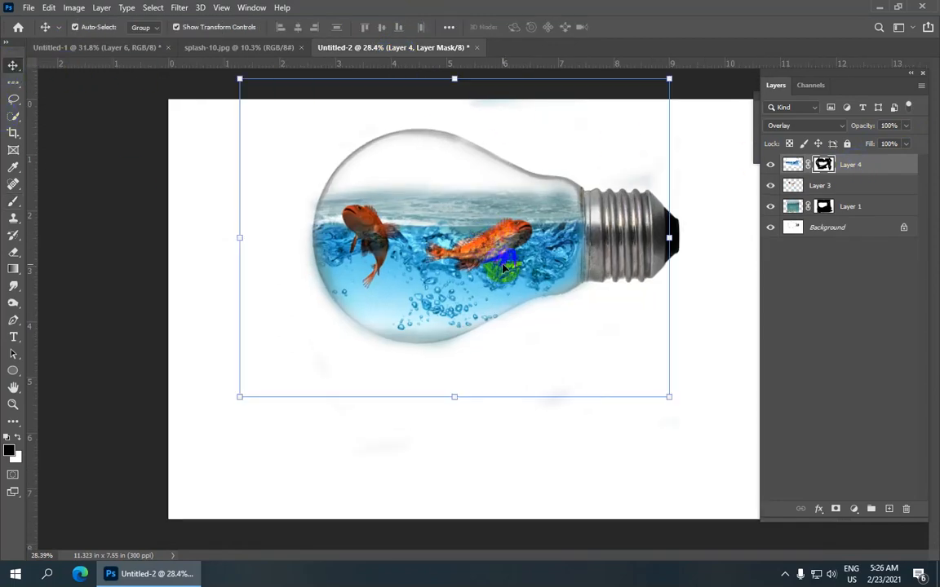
{"action": "key", "text": "Down"}
{"action": "key", "text": "Down"}
{"action": "key", "text": "Down"}
{"action": "key", "text": "Down"}
{"action": "key", "text": "Down"}
{"action": "key", "text": "Down"}
{"action": "key", "text": "Down"}
{"action": "key", "text": "Down"}
{"action": "key", "text": "Down"}
{"action": "key", "text": "Down"}
{"action": "key", "text": "Down"}
{"action": "key", "text": "Down"}
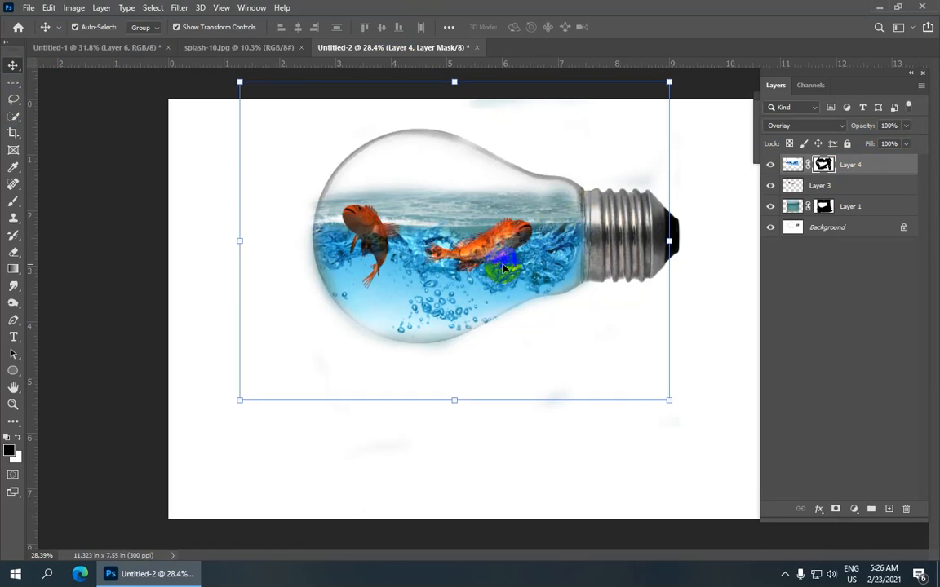
{"action": "key", "text": "Up"}
{"action": "key", "text": "Up"}
{"action": "key", "text": "Up"}
{"action": "key", "text": "Up"}
{"action": "key", "text": "Up"}
{"action": "key", "text": "Up"}
{"action": "key", "text": "Up"}
{"action": "key", "text": "Up"}
{"action": "key", "text": "Up"}
{"action": "key", "text": "Up"}
{"action": "key", "text": "Up"}
{"action": "key", "text": "Up"}
{"action": "key", "text": "Up"}
{"action": "key", "text": "Up"}
{"action": "key", "text": "Up"}
{"action": "key", "text": "Up"}
{"action": "key", "text": "Up"}
{"action": "key", "text": "Up"}
{"action": "key", "text": "Up"}
{"action": "key", "text": "Up"}
{"action": "key", "text": "Up"}
{"action": "key", "text": "Up"}
{"action": "key", "text": "Up"}
{"action": "key", "text": "Up"}
{"action": "key", "text": "Up"}
{"action": "key", "text": "Up"}
{"action": "key", "text": "Up"}
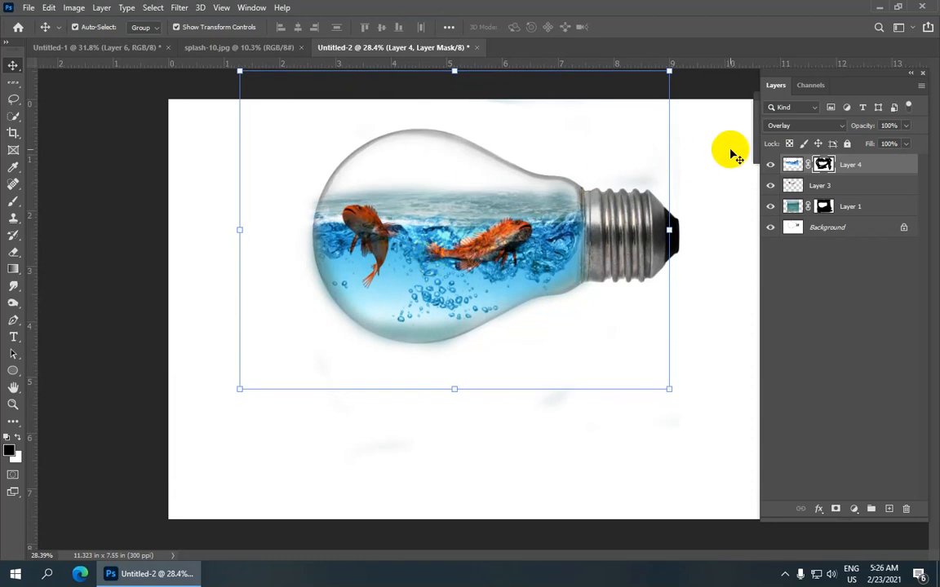
Step: Compare the Untitled-2 bulb with the finished composite in Untitled-1 and inspect the fish and splash up close
{"action": "left_click", "coordinate": [555, 204]}
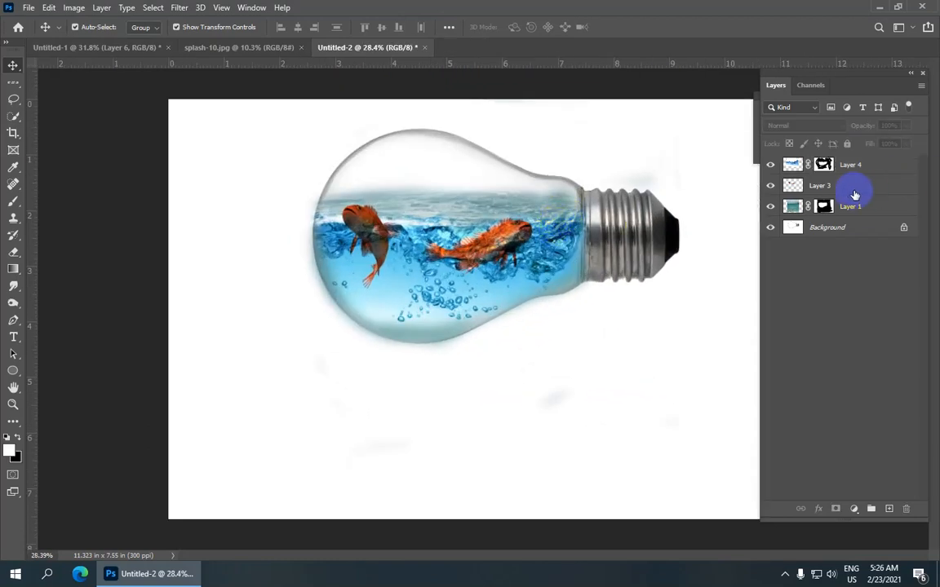
{"action": "left_click", "coordinate": [852, 193]}
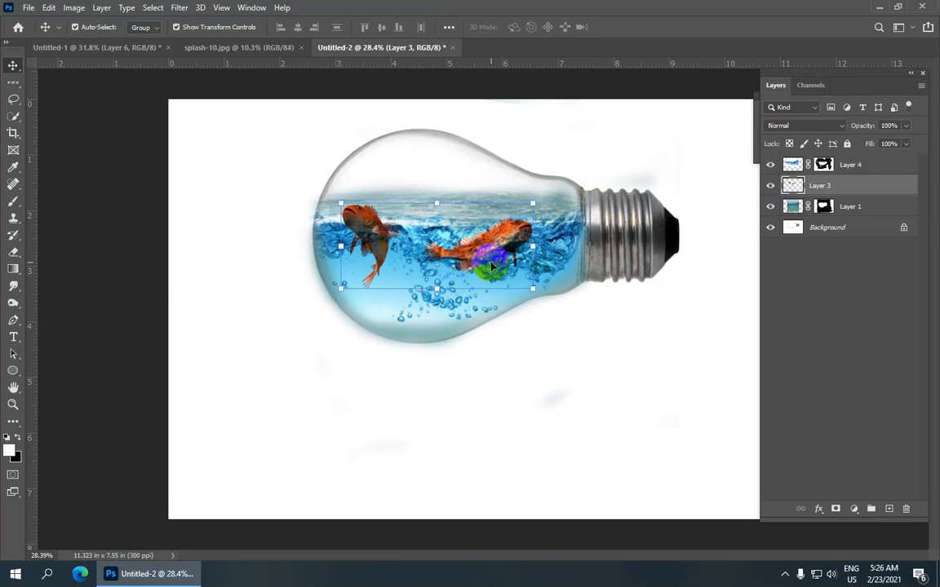
{"action": "left_click", "coordinate": [133, 49]}
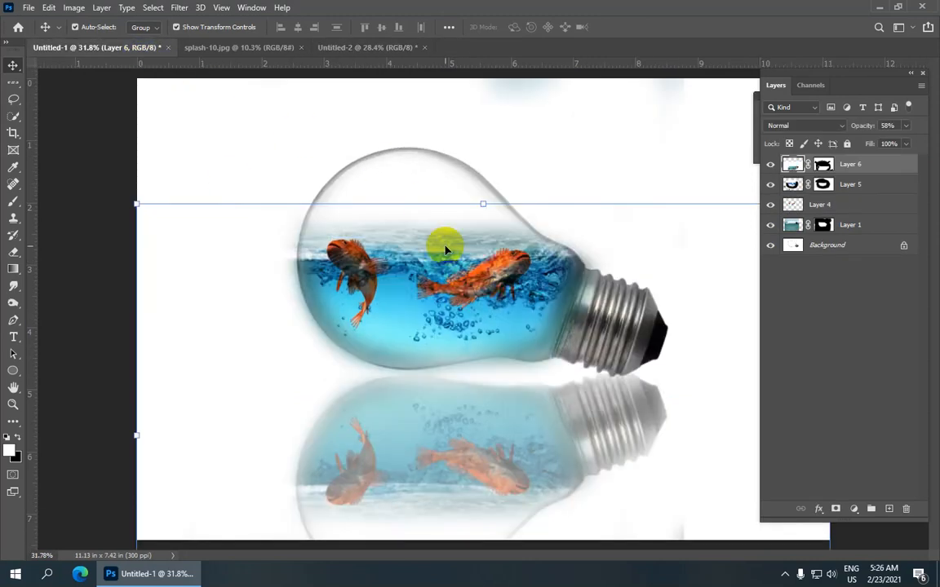
{"action": "left_click", "coordinate": [367, 47]}
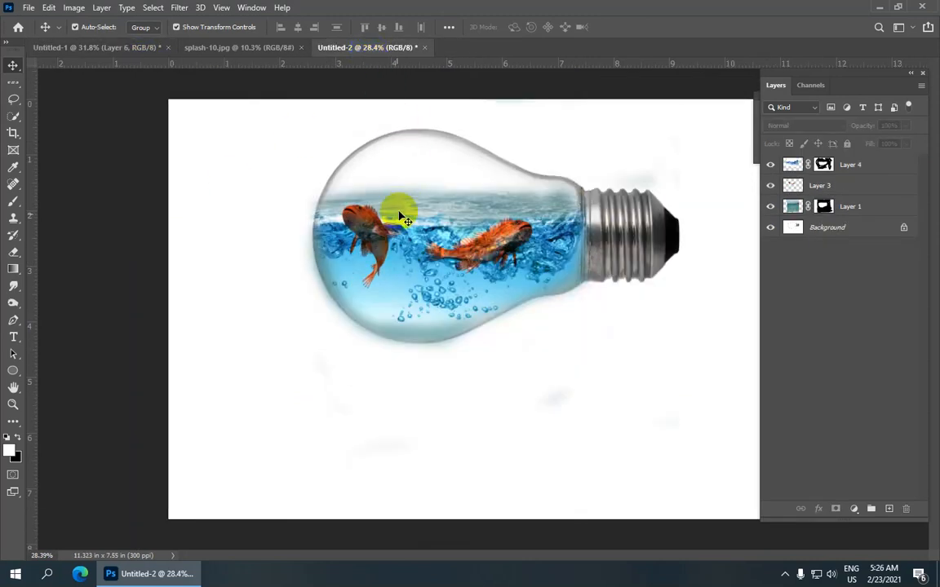
{"action": "scroll", "coordinate": [368, 279], "scroll_direction": "up", "scroll_amount": 4}
{"action": "key", "text": "d"}
{"action": "right_click", "coordinate": [12, 201]}
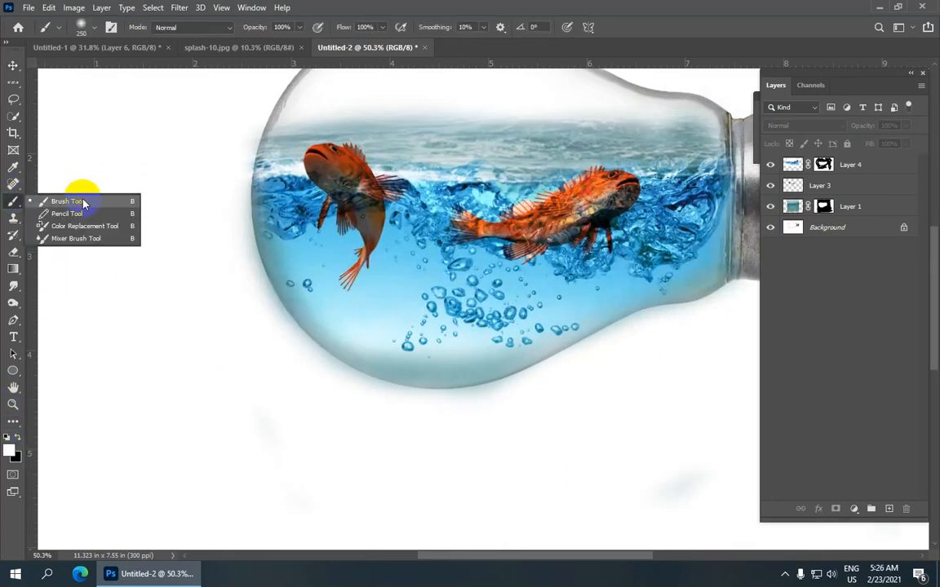
{"action": "left_click", "coordinate": [77, 196]}
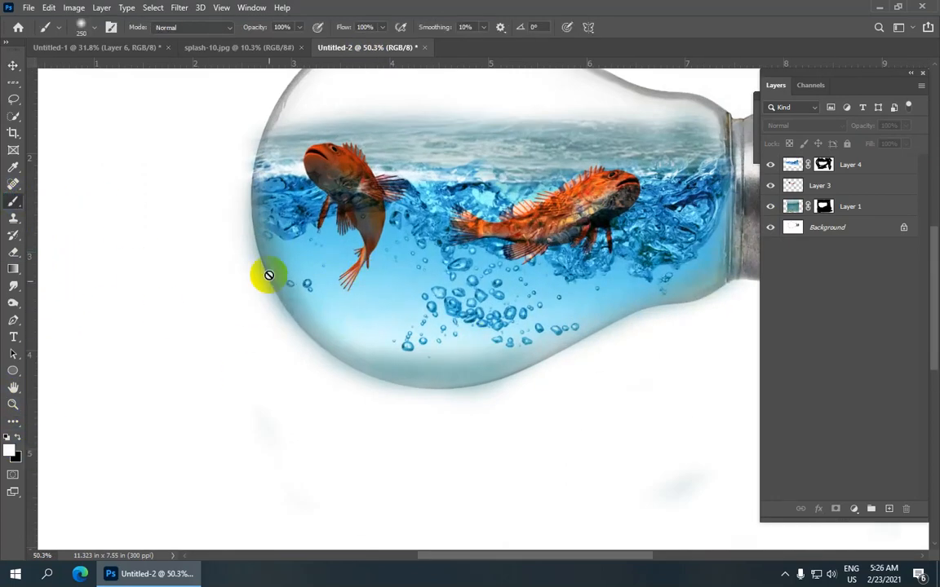
Step: Select Layer 4 and review the whole bulb composite again, checking it against the bulb and reflection in Untitled-1
{"action": "left_click", "coordinate": [850, 170]}
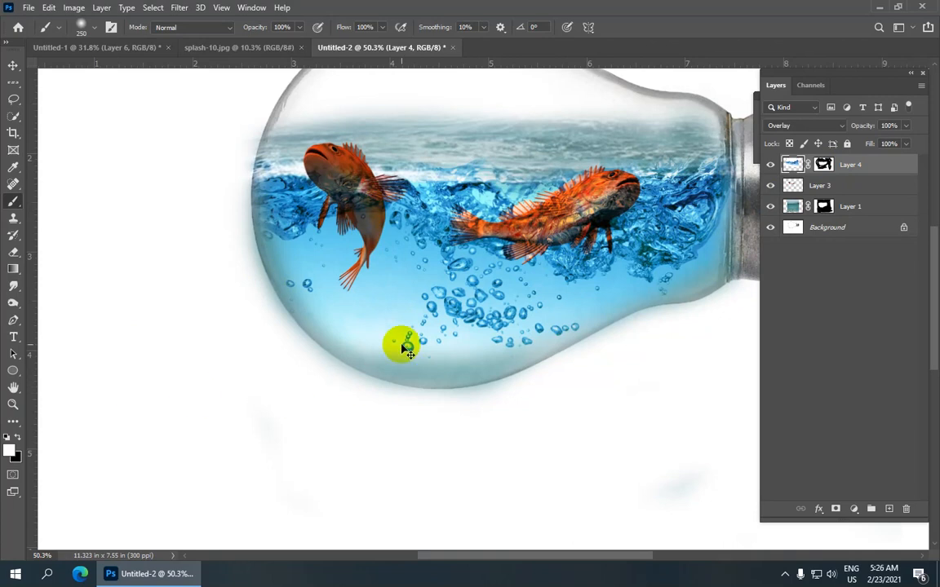
{"action": "scroll", "coordinate": [402, 345], "scroll_direction": "down", "scroll_amount": 7}
{"action": "scroll", "coordinate": [451, 234], "scroll_direction": "up", "scroll_amount": 4}
{"action": "scroll", "coordinate": [440, 245], "scroll_direction": "down", "scroll_amount": 1}
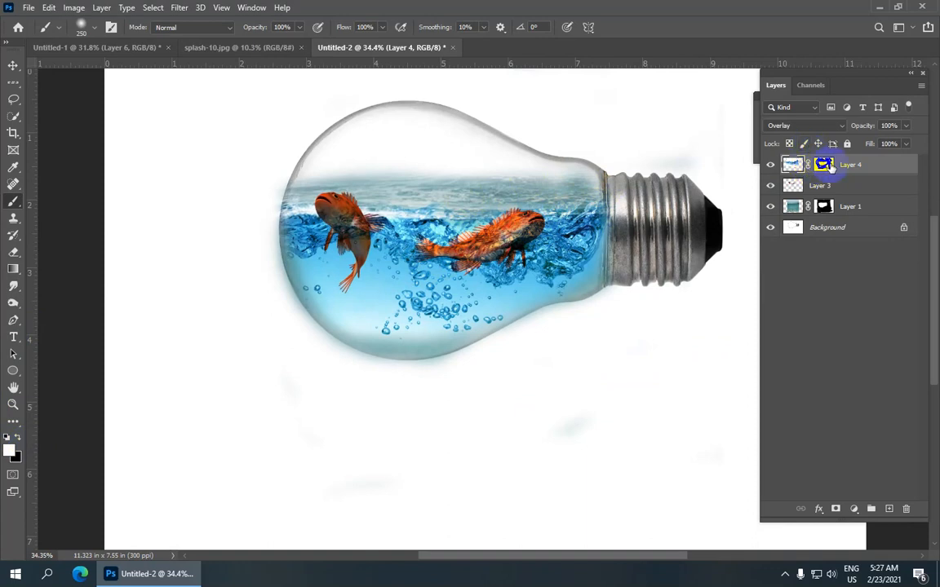
{"action": "scroll", "coordinate": [304, 187], "scroll_direction": "down", "scroll_amount": 2}
{"action": "scroll", "coordinate": [304, 187], "scroll_direction": "up", "scroll_amount": 1}
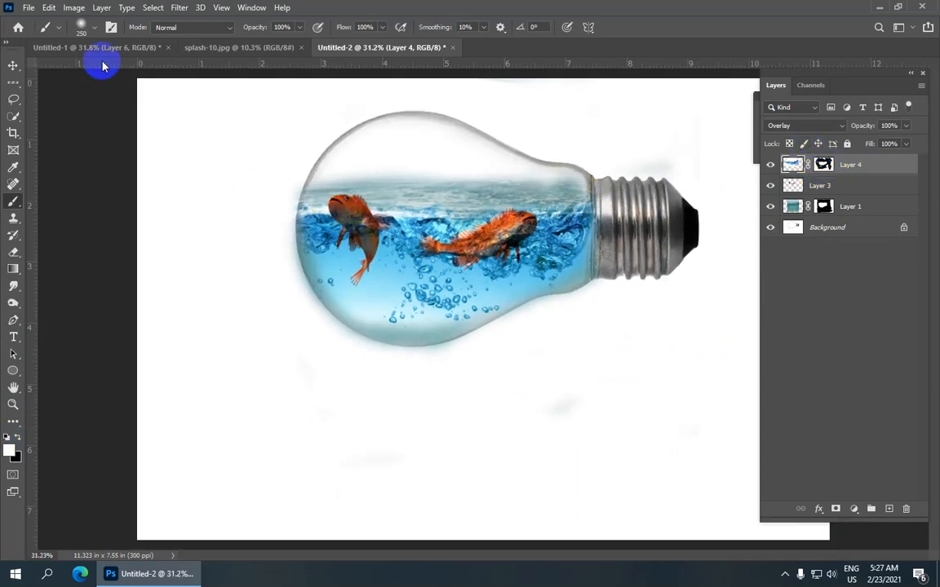
{"action": "left_click", "coordinate": [104, 47]}
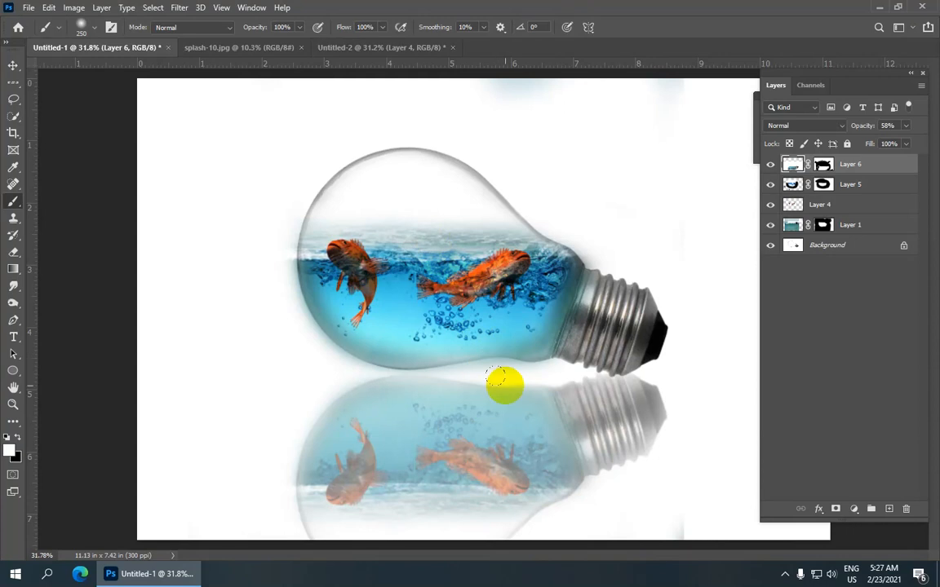
{"action": "left_click", "coordinate": [387, 49]}
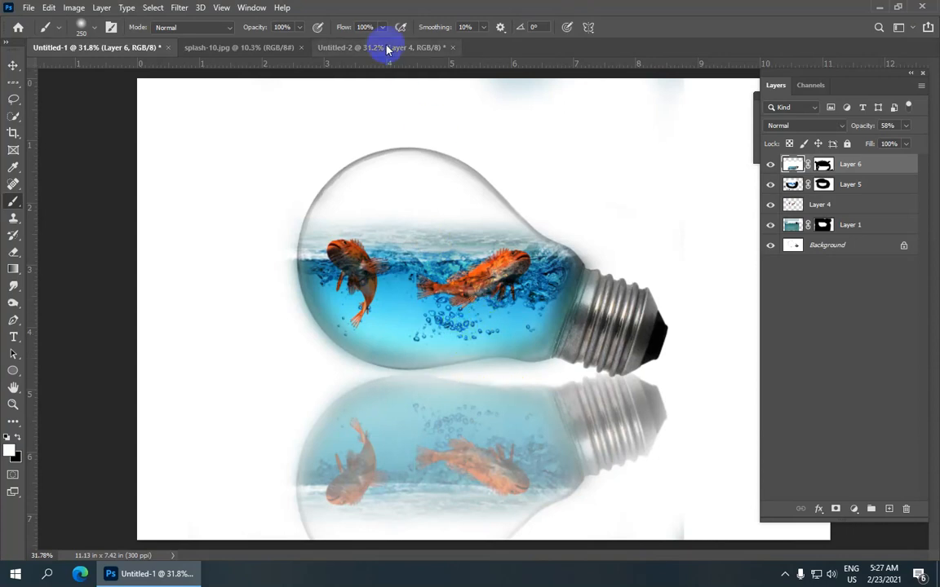
{"action": "scroll", "coordinate": [430, 220], "scroll_direction": "down", "scroll_amount": 2}
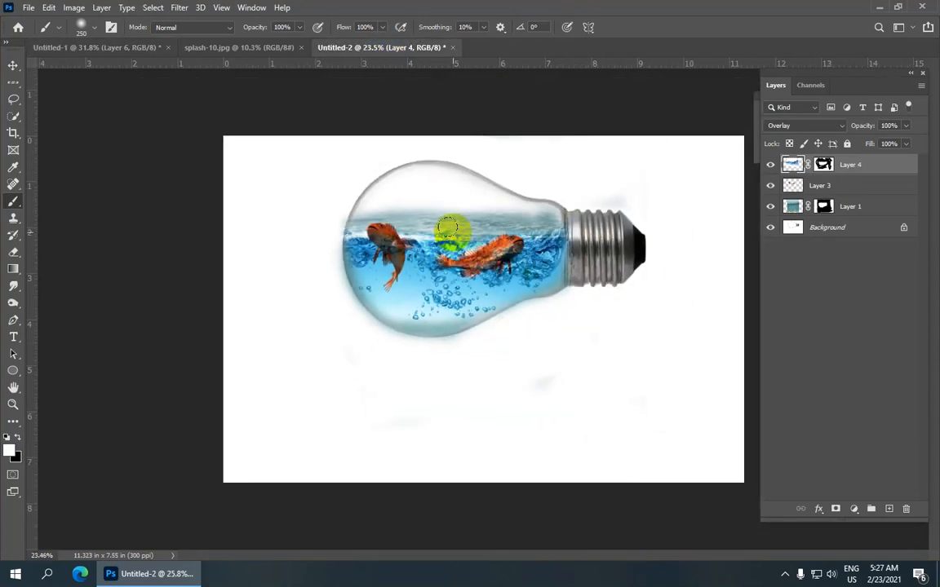
{"action": "left_click_drag", "start_coordinate": [447, 227], "coordinate": [484, 230]}
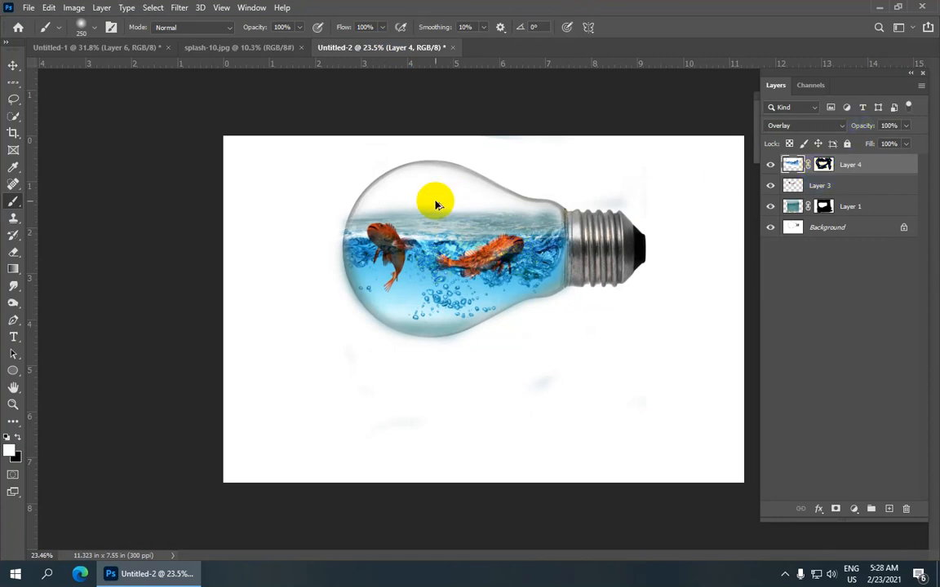
Step: Stamp all visible layers into a new top layer and move this merged copy straight down below the original bulb
{"action": "key", "text": "ctrl+shift+alt+e"}
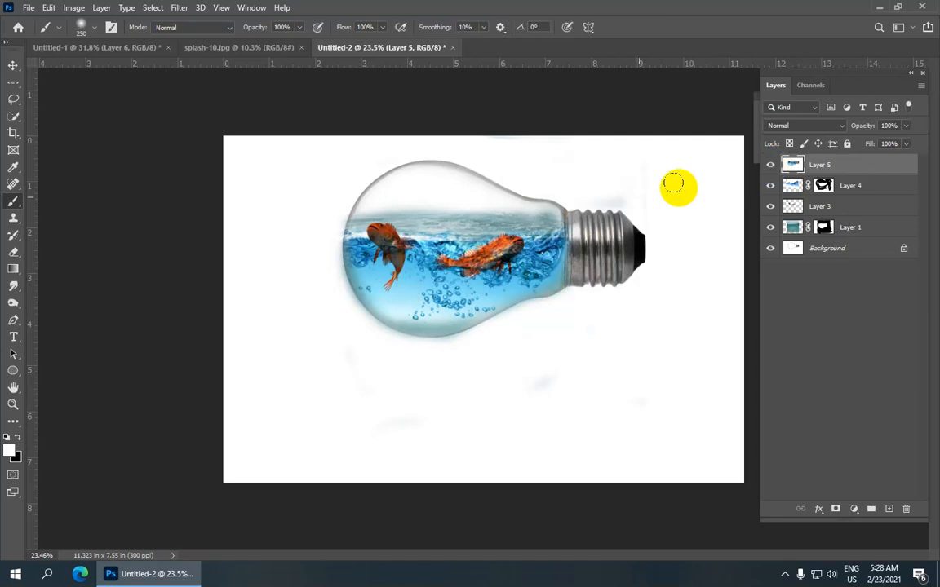
{"action": "left_click", "coordinate": [13, 63]}
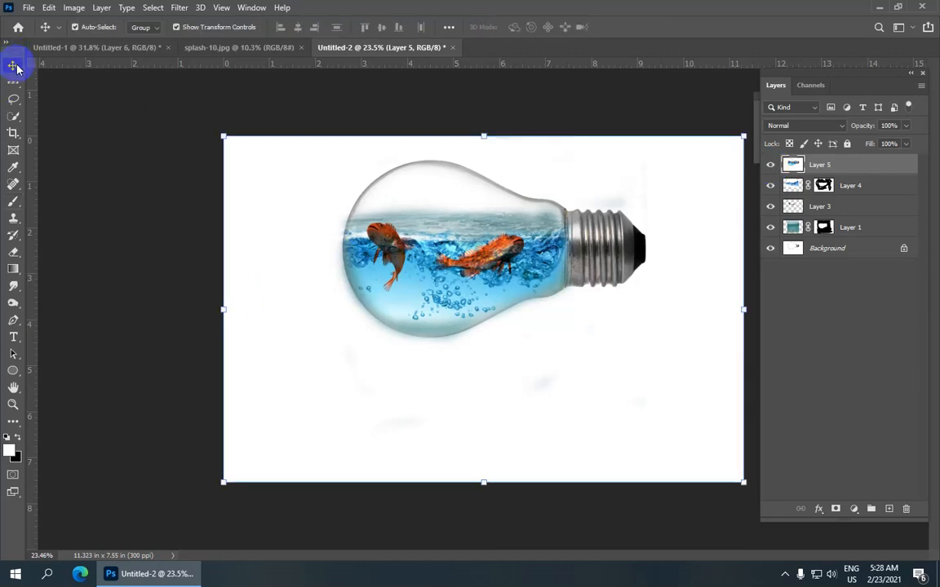
{"action": "key", "text": "Down"}
{"action": "key", "text": "Down"}
{"action": "key", "text": "Down"}
{"action": "key", "text": "Down"}
{"action": "key", "text": "Down"}
{"action": "key", "text": "Down"}
{"action": "key", "text": "Down"}
{"action": "key", "text": "Down"}
{"action": "key", "text": "Down"}
{"action": "key", "text": "Down"}
{"action": "key", "text": "Down"}
{"action": "key", "text": "Down"}
{"action": "key", "text": "Down"}
{"action": "key", "text": "Down"}
{"action": "key", "text": "Down"}
{"action": "key", "text": "Down"}
{"action": "key", "text": "Down"}
{"action": "key", "text": "Down"}
{"action": "key", "text": "Down"}
{"action": "key", "text": "Down"}
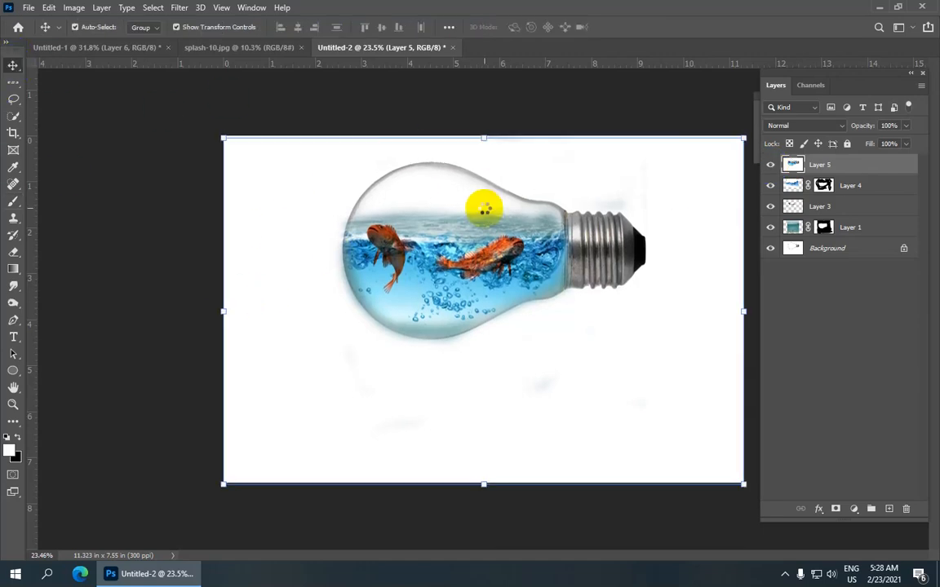
{"action": "left_click_drag", "start_coordinate": [485, 210], "coordinate": [483, 327]}
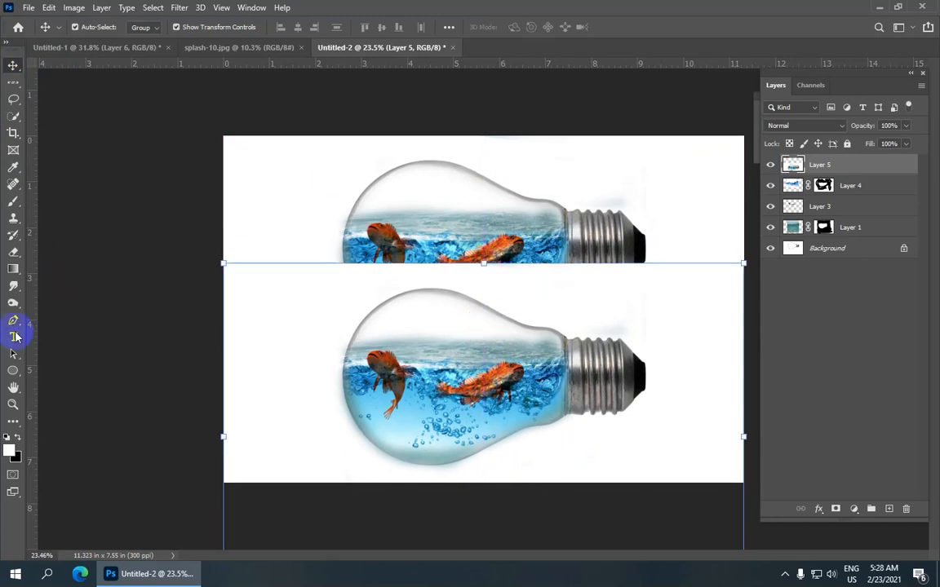
Step: Set Layer 5's opacity to 75% and rotate the bulb copy about 11.3° counterclockwise beneath the original bulb
{"action": "left_click", "coordinate": [14, 201]}
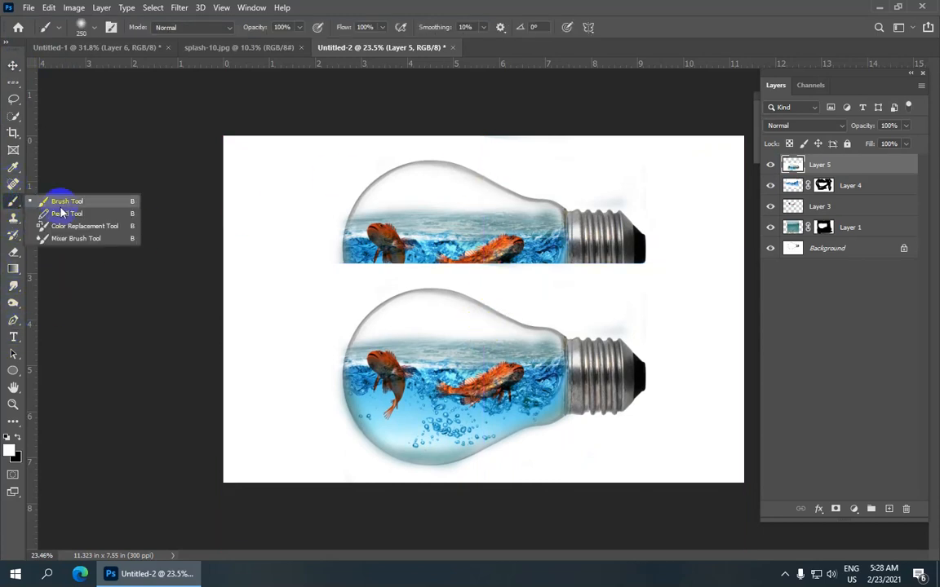
{"action": "left_click_drag", "start_coordinate": [866, 130], "coordinate": [854, 134]}
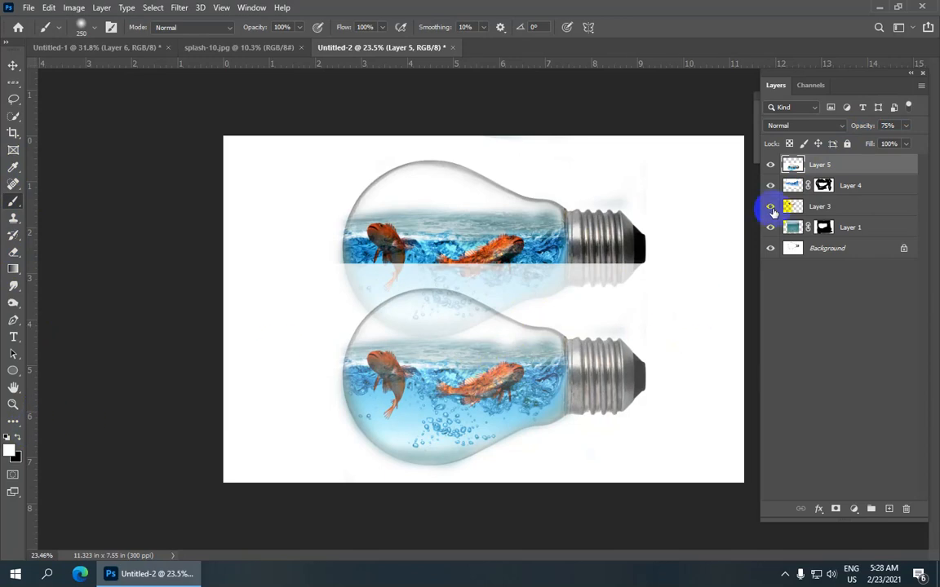
{"action": "key", "text": "ctrl+t"}
{"action": "key", "text": "ctrl+0"}
{"action": "left_click_drag", "start_coordinate": [692, 258], "coordinate": [694, 225]}
{"action": "left_click_drag", "start_coordinate": [514, 346], "coordinate": [529, 379]}
{"action": "left_click_drag", "start_coordinate": [668, 246], "coordinate": [683, 270]}
{"action": "left_click_drag", "start_coordinate": [535, 378], "coordinate": [538, 400]}
{"action": "left_click_drag", "start_coordinate": [684, 292], "coordinate": [665, 262]}
{"action": "left_click_drag", "start_coordinate": [525, 389], "coordinate": [561, 352]}
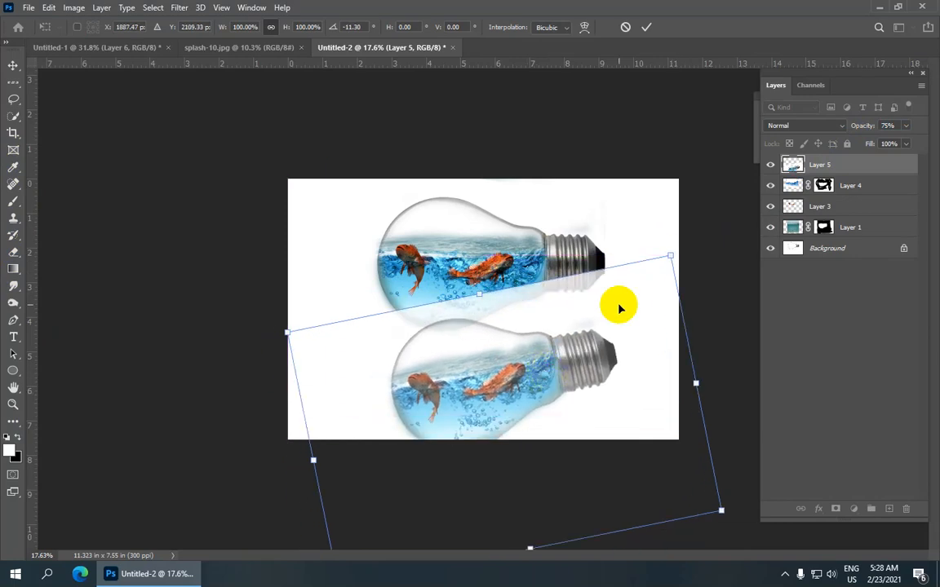
Step: Rotate the bulb copy further to about 28.3° counterclockwise, position its metal base under the original's, and apply the transform
{"action": "left_click_drag", "start_coordinate": [667, 236], "coordinate": [651, 218]}
{"action": "left_click_drag", "start_coordinate": [579, 339], "coordinate": [578, 329]}
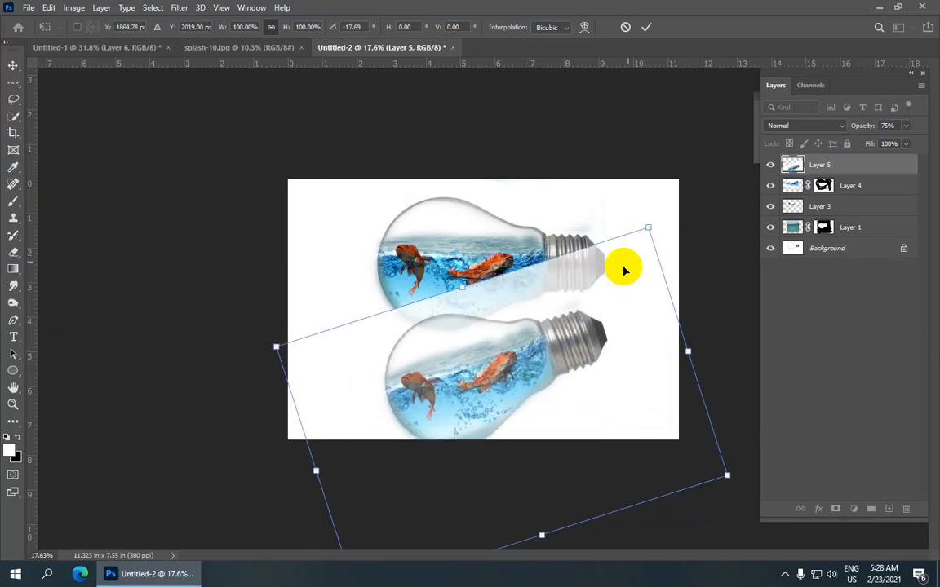
{"action": "left_click_drag", "start_coordinate": [654, 200], "coordinate": [621, 159]}
{"action": "mouse_move", "coordinate": [577, 315]}
{"action": "left_mouse_down"}
{"action": "mouse_move", "coordinate": [594, 319]}
{"action": "mouse_move", "coordinate": [582, 318]}
{"action": "mouse_move", "coordinate": [581, 327]}
{"action": "left_mouse_up"}
{"action": "scroll", "coordinate": [483, 318], "scroll_direction": "up", "scroll_amount": 1}
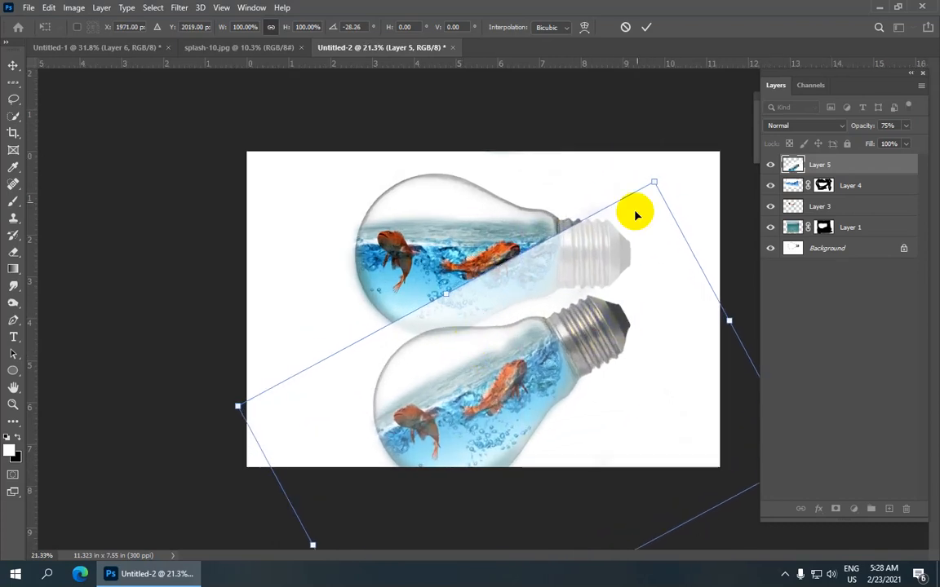
{"action": "left_click", "coordinate": [645, 31]}
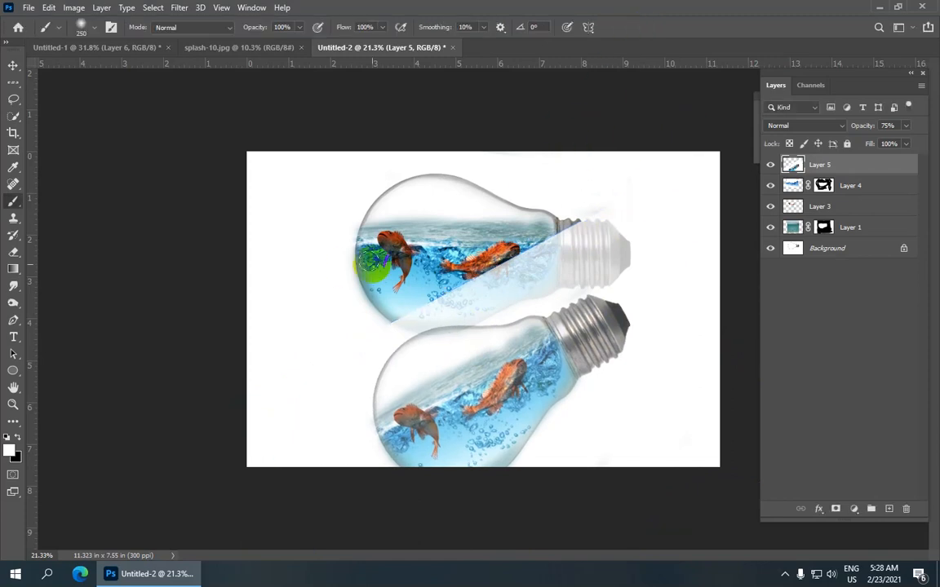
Step: Add a layer mask to Layer 5 and paint it black with the Brush where the copy covers the original bulb
{"action": "right_click", "coordinate": [18, 201]}
{"action": "left_click", "coordinate": [73, 200]}
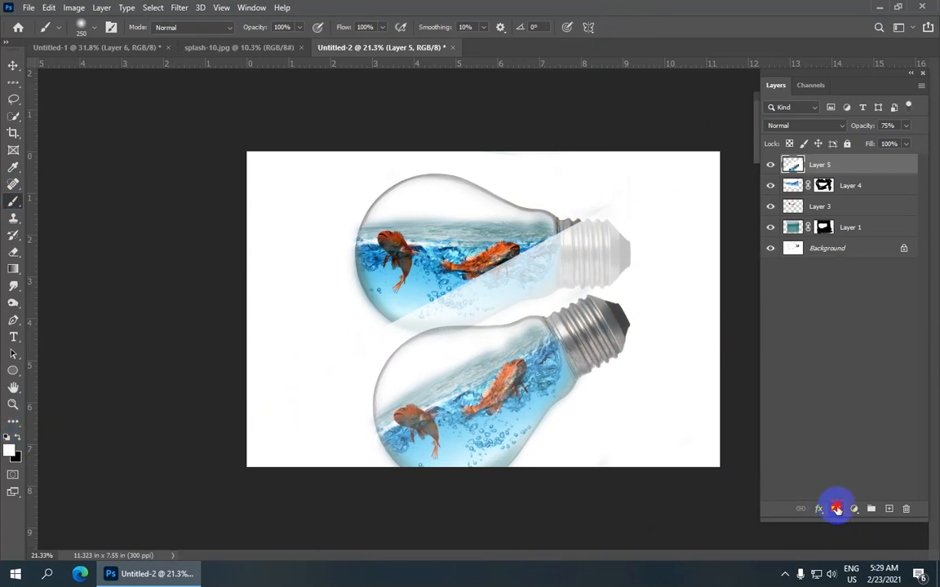
{"action": "left_click", "coordinate": [837, 510]}
{"action": "left_click", "coordinate": [8, 437]}
{"action": "scroll", "coordinate": [456, 296], "scroll_direction": "up", "scroll_amount": 2}
{"action": "mouse_move", "coordinate": [406, 326]}
{"action": "left_mouse_down"}
{"action": "mouse_move", "coordinate": [456, 287]}
{"action": "mouse_move", "coordinate": [433, 318]}
{"action": "mouse_move", "coordinate": [424, 304]}
{"action": "mouse_move", "coordinate": [548, 257]}
{"action": "mouse_move", "coordinate": [494, 263]}
{"action": "mouse_move", "coordinate": [547, 237]}
{"action": "mouse_move", "coordinate": [721, 256]}
{"action": "mouse_move", "coordinate": [711, 233]}
{"action": "mouse_move", "coordinate": [587, 206]}
{"action": "mouse_move", "coordinate": [603, 250]}
{"action": "mouse_move", "coordinate": [594, 258]}
{"action": "mouse_move", "coordinate": [648, 259]}
{"action": "mouse_move", "coordinate": [600, 279]}
{"action": "mouse_move", "coordinate": [456, 295]}
{"action": "left_mouse_up"}
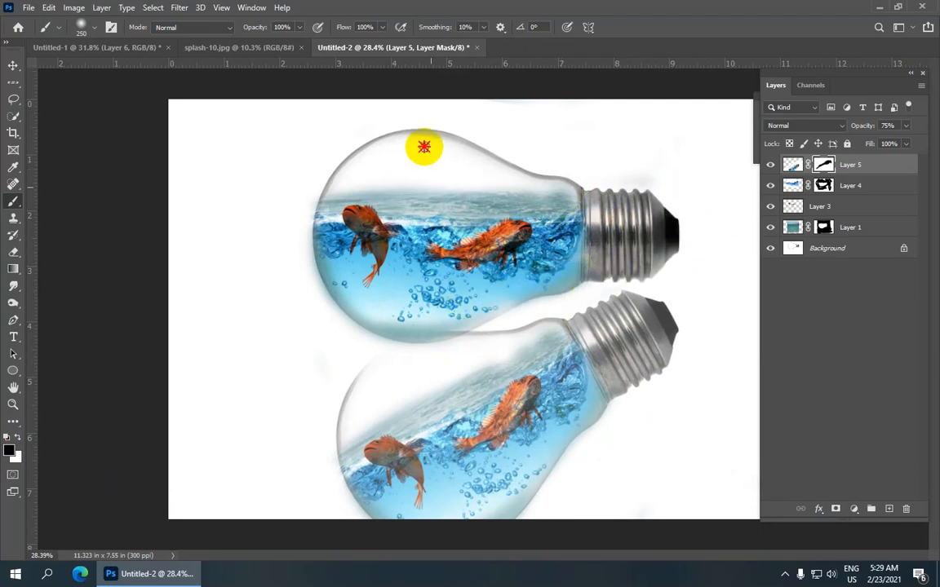
Step: Paint more black on Layer 5's mask over the original bulb's metal base and upper glass, and lower the layer's opacity to 48%
{"action": "scroll", "coordinate": [348, 332], "scroll_direction": "down", "scroll_amount": 2}
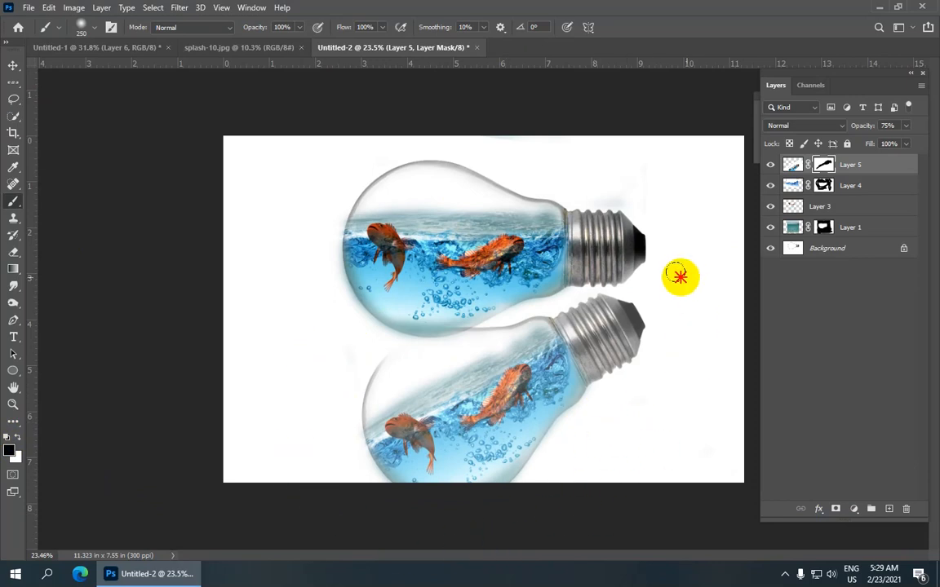
{"action": "mouse_move", "coordinate": [604, 267]}
{"action": "left_mouse_down"}
{"action": "mouse_move", "coordinate": [500, 301]}
{"action": "mouse_move", "coordinate": [355, 301]}
{"action": "mouse_move", "coordinate": [496, 229]}
{"action": "mouse_move", "coordinate": [528, 196]}
{"action": "left_mouse_up"}
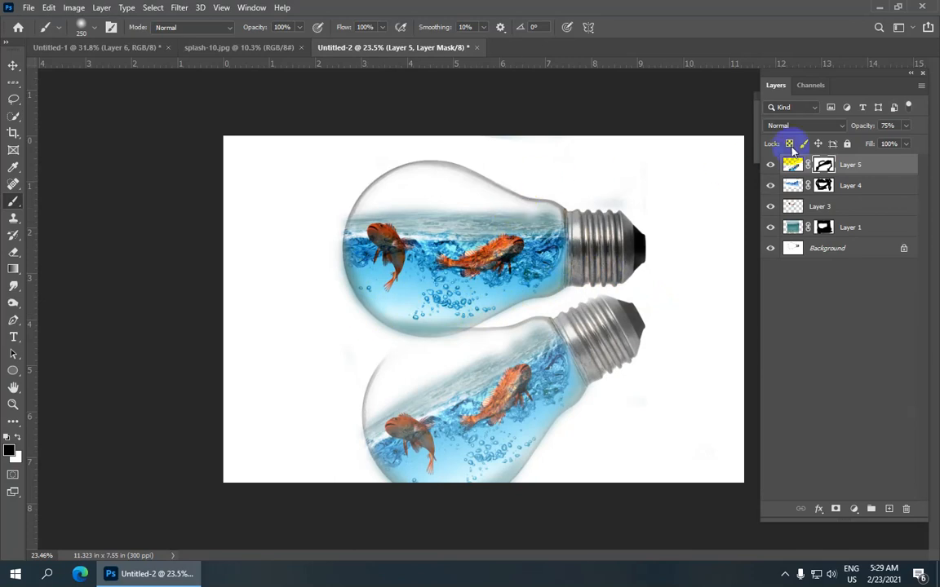
{"action": "scroll", "coordinate": [869, 131], "scroll_direction": "down", "scroll_amount": 1}
{"action": "left_click_drag", "start_coordinate": [861, 130], "coordinate": [840, 130]}
{"action": "scroll", "coordinate": [549, 371], "scroll_direction": "up", "scroll_amount": 1}
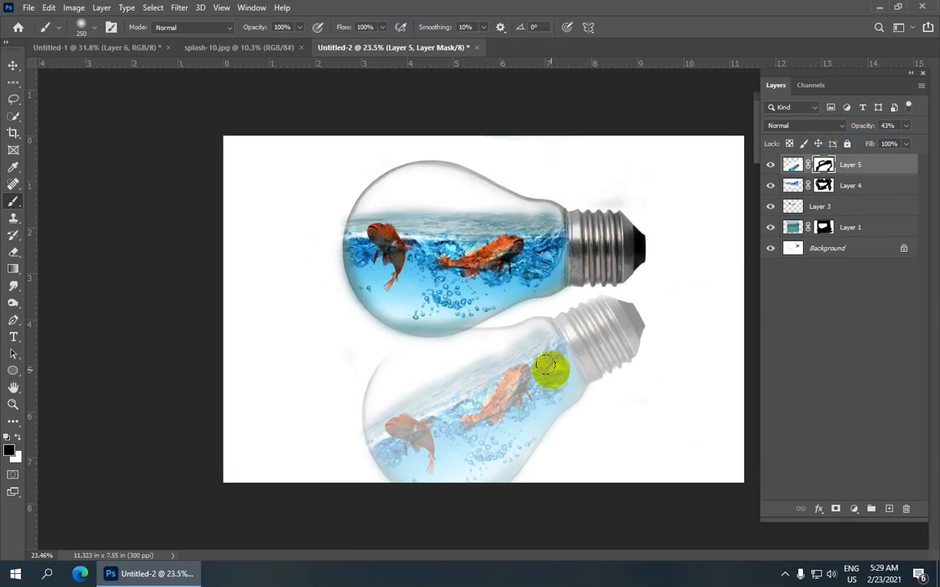
{"action": "scroll", "coordinate": [550, 369], "scroll_direction": "up", "scroll_amount": 1}
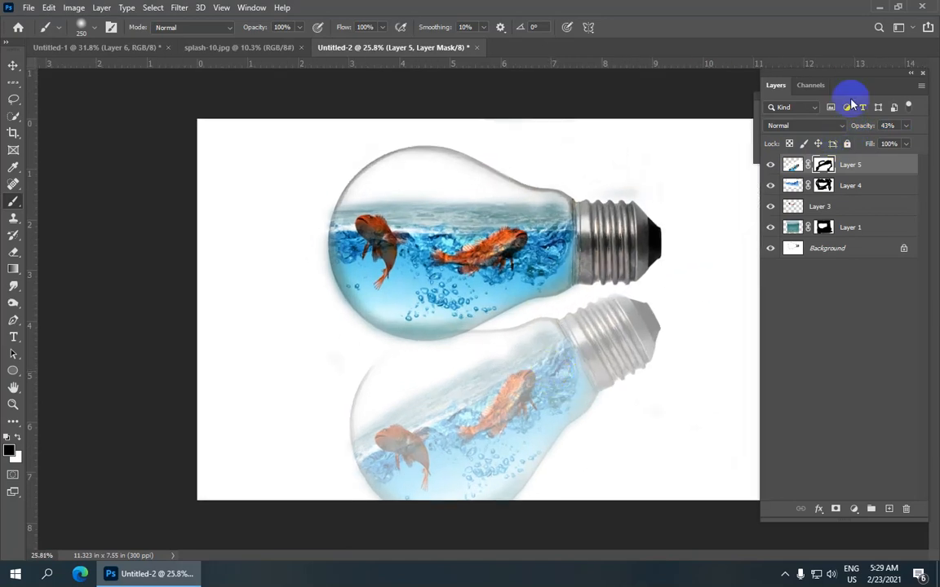
{"action": "left_click_drag", "start_coordinate": [863, 129], "coordinate": [866, 129]}
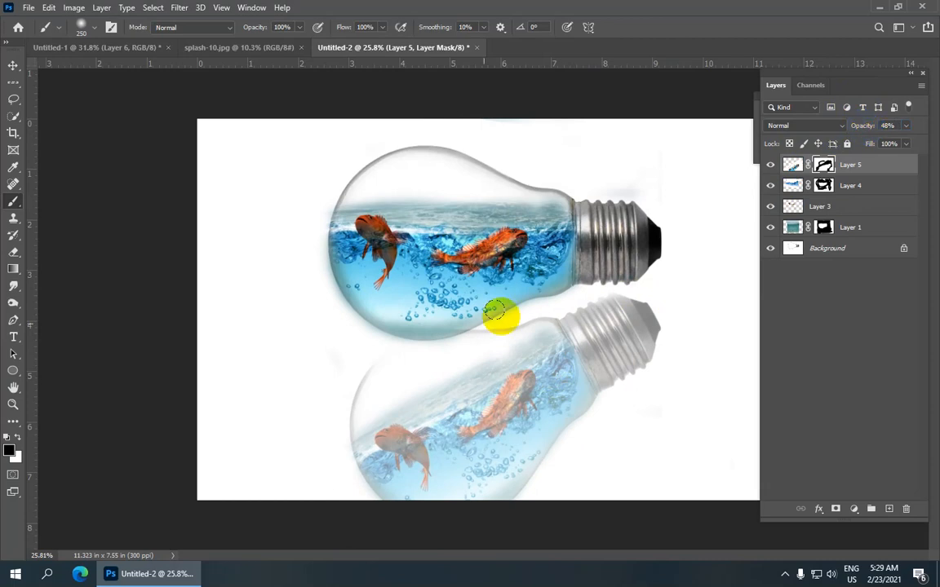
{"action": "scroll", "coordinate": [390, 353], "scroll_direction": "up", "scroll_amount": 2}
{"action": "scroll", "coordinate": [388, 353], "scroll_direction": "down", "scroll_amount": 6}
{"action": "scroll", "coordinate": [386, 350], "scroll_direction": "up", "scroll_amount": 3}
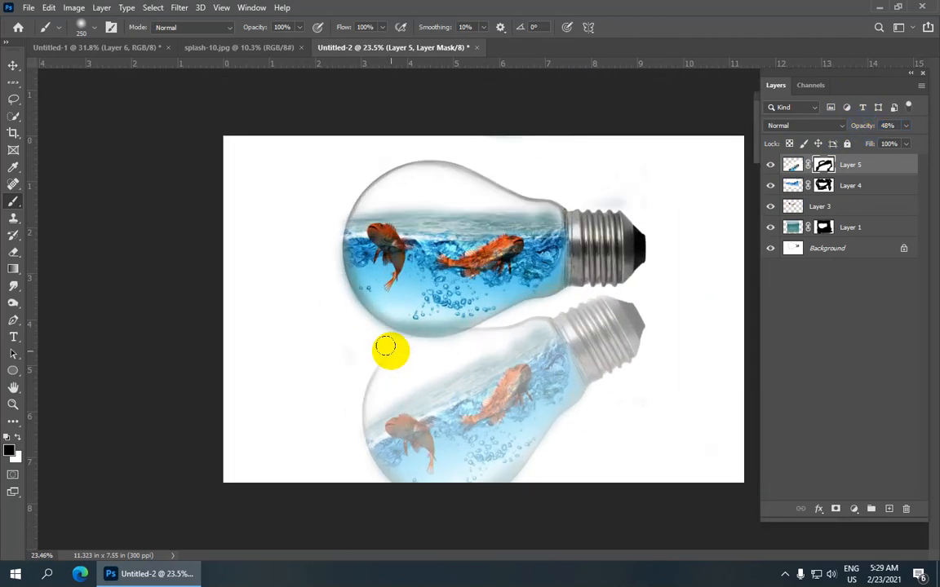
Step: Compare the finished bulb and its mirrored reflection in Untitled-1 with the composite in Untitled-2
{"action": "left_click", "coordinate": [124, 49]}
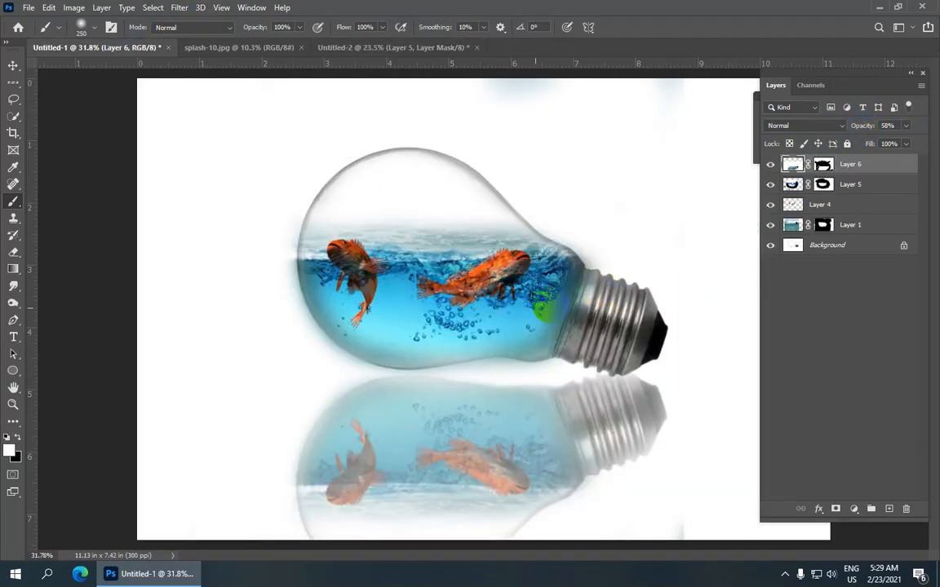
{"action": "scroll", "coordinate": [466, 327], "scroll_direction": "down", "scroll_amount": 3}
{"action": "scroll", "coordinate": [440, 242], "scroll_direction": "up", "scroll_amount": 2}
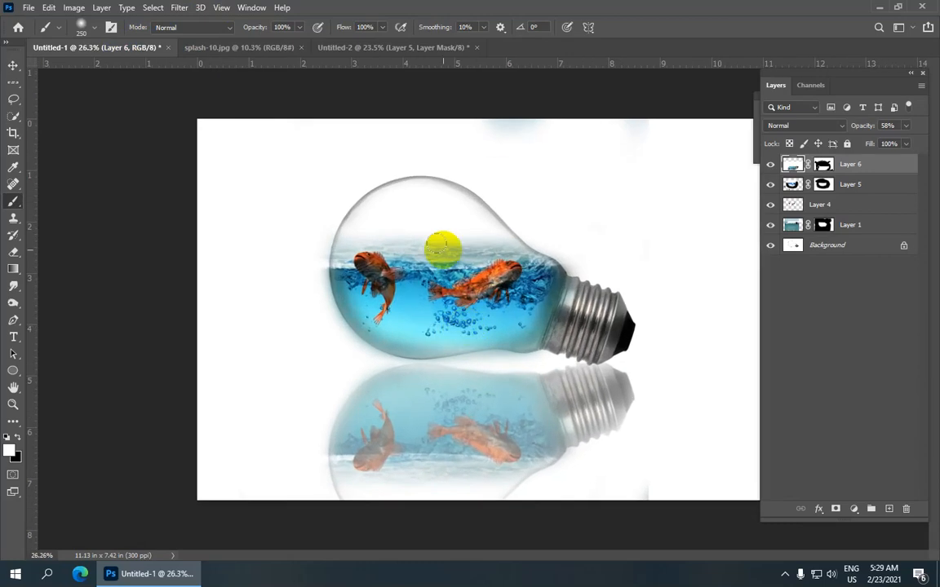
{"action": "left_click", "coordinate": [428, 49]}
{"action": "scroll", "coordinate": [457, 210], "scroll_direction": "down", "scroll_amount": 1}
{"action": "scroll", "coordinate": [458, 215], "scroll_direction": "up", "scroll_amount": 1}
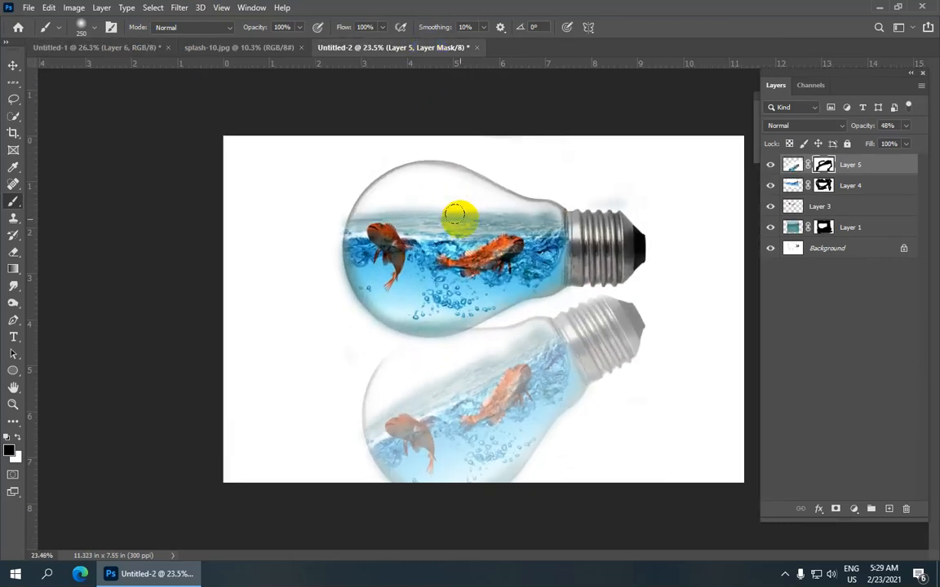
{"action": "scroll", "coordinate": [422, 223], "scroll_direction": "down", "scroll_amount": 1}
{"action": "right_click", "coordinate": [122, 59]}
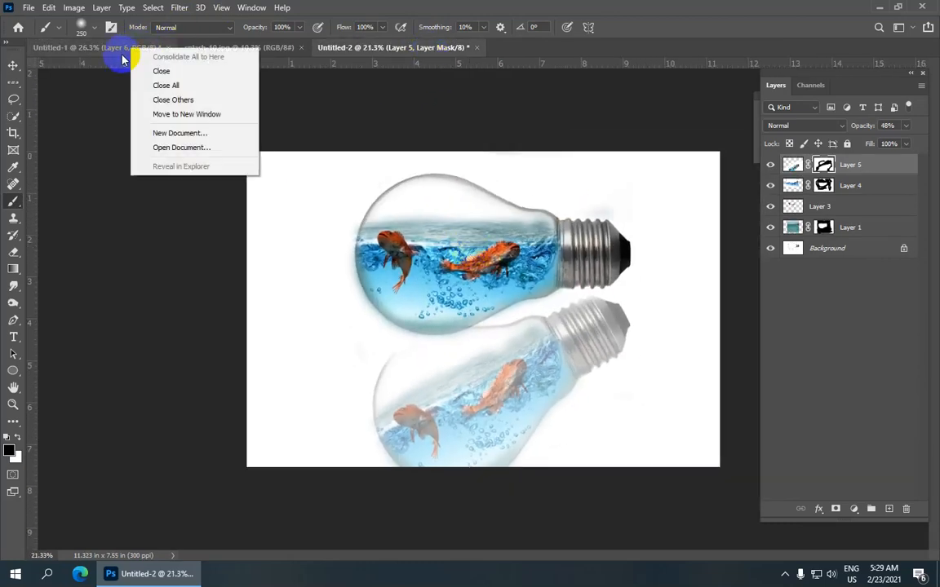
{"action": "left_click", "coordinate": [151, 47]}
{"action": "left_click", "coordinate": [436, 47]}
{"action": "right_click", "coordinate": [437, 49]}
{"action": "right_click", "coordinate": [450, 241]}
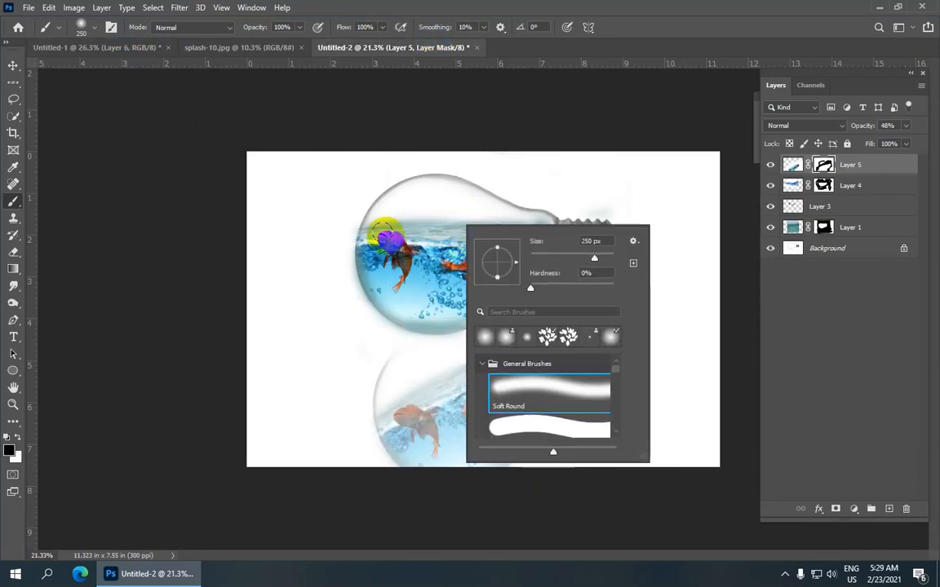
{"action": "left_click", "coordinate": [265, 181]}
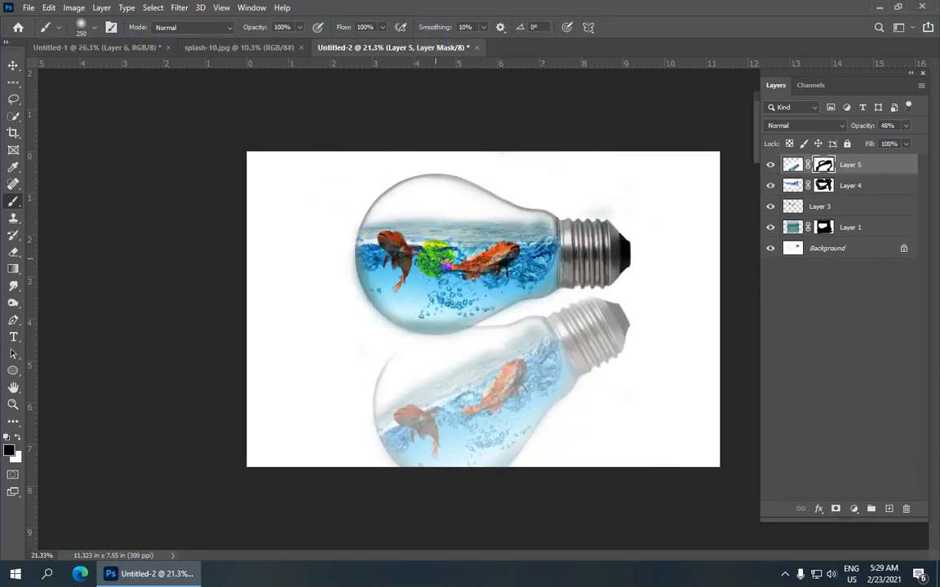
{"action": "scroll", "coordinate": [445, 219], "scroll_direction": "up", "scroll_amount": 3}
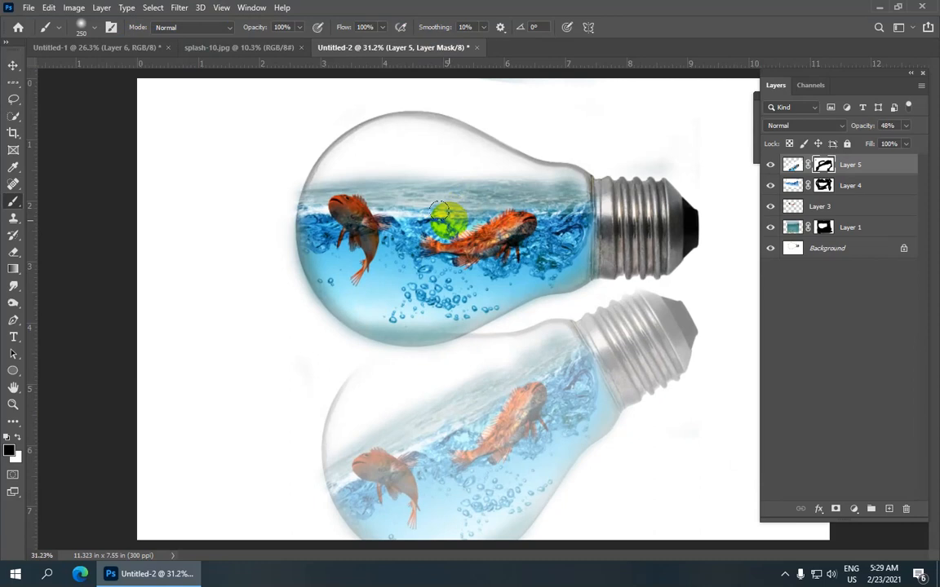